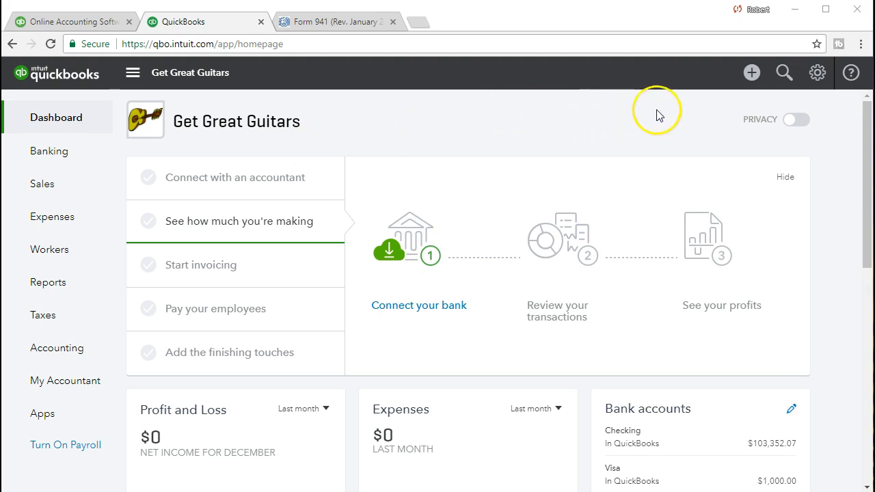
From Sales > Invoices, start a new invoice with Net 30 terms dated 01/05/2018.
click(747, 76)
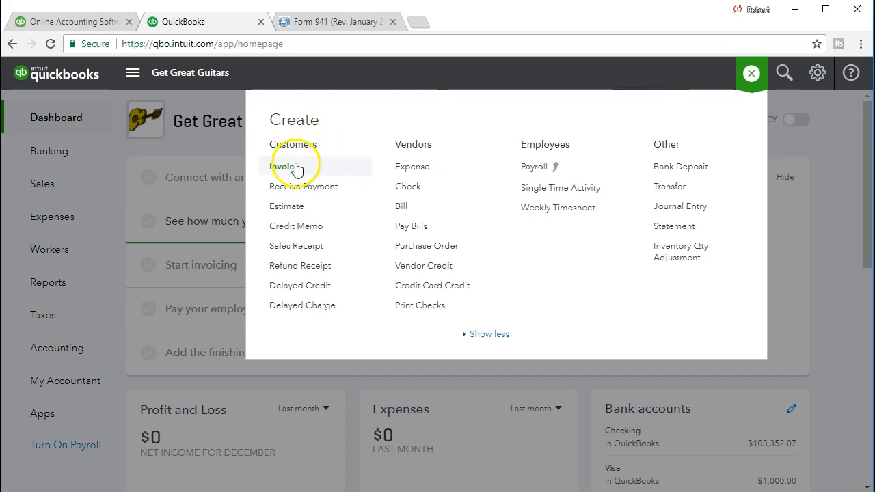
click(194, 148)
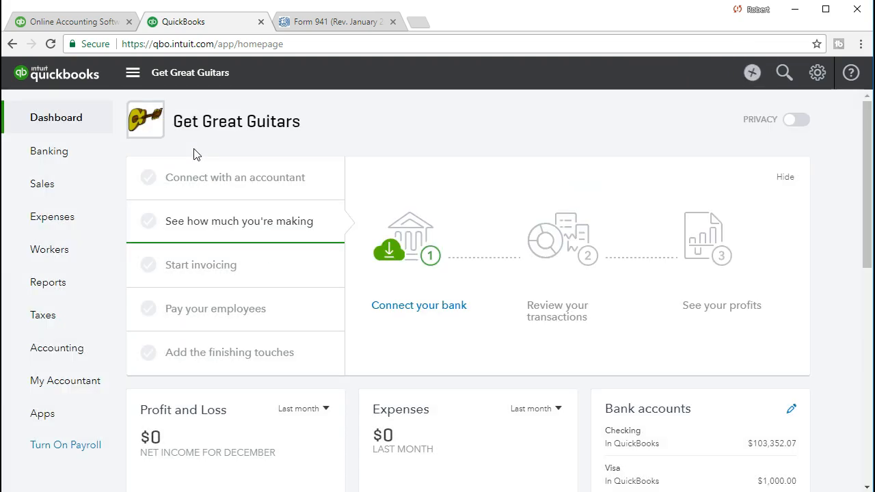
click(94, 193)
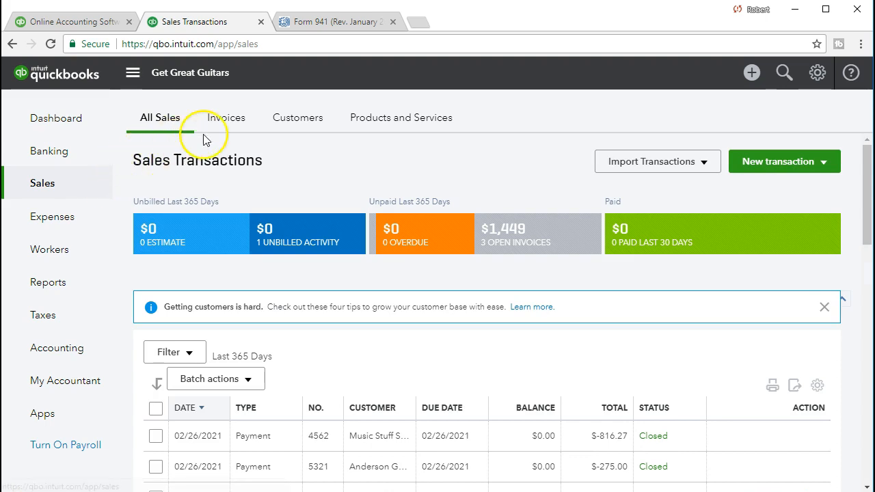
click(226, 123)
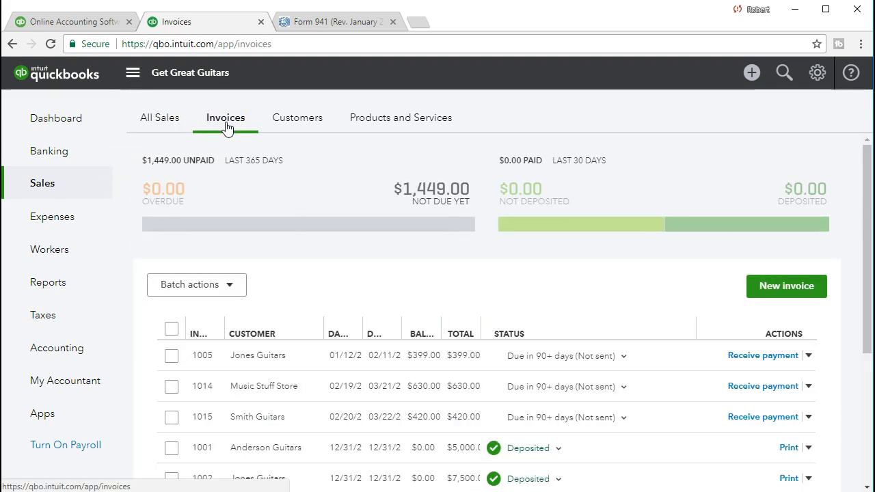
click(765, 292)
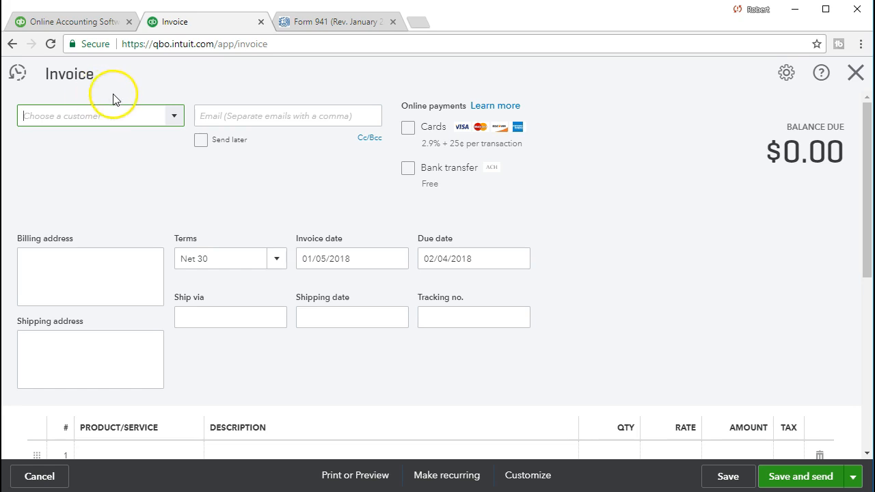
Add the typed customer name as a new customer, filling the invoice's billing address.
click(175, 124)
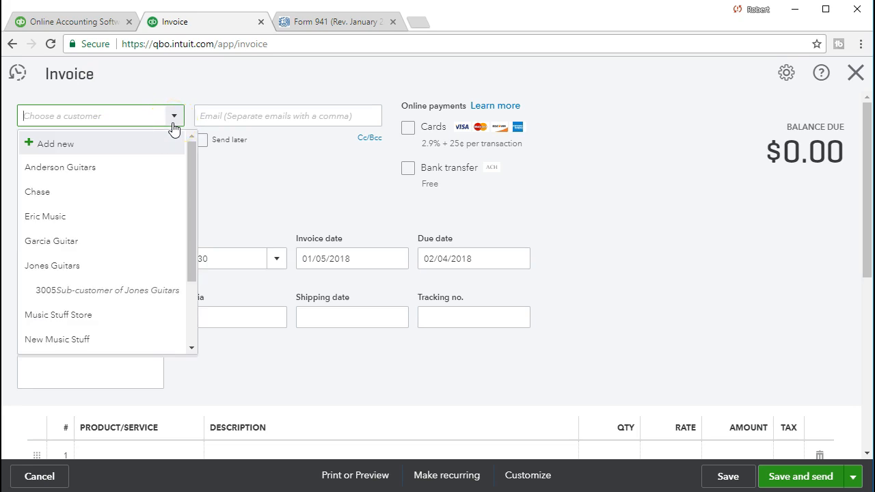
text(Star Lee)
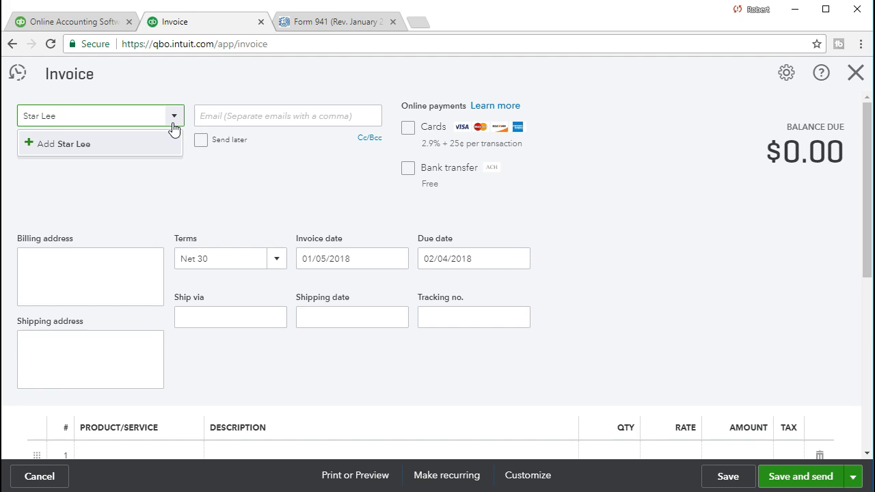
key(Tab)
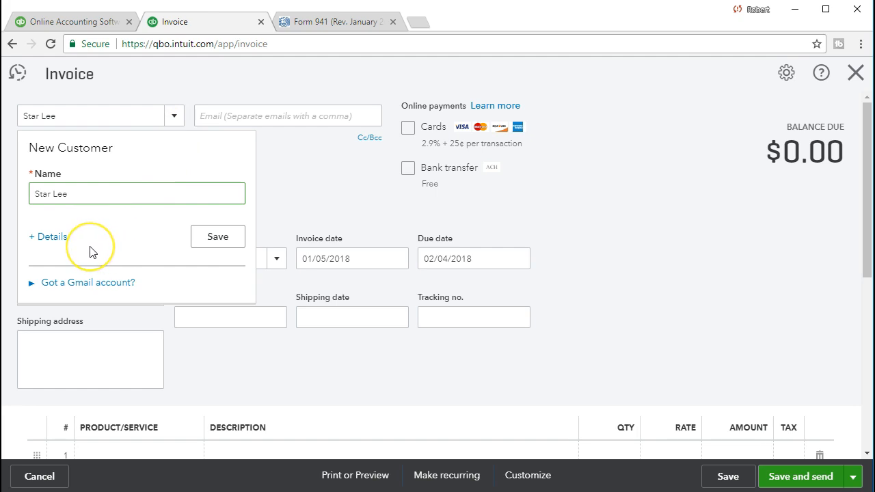
click(192, 242)
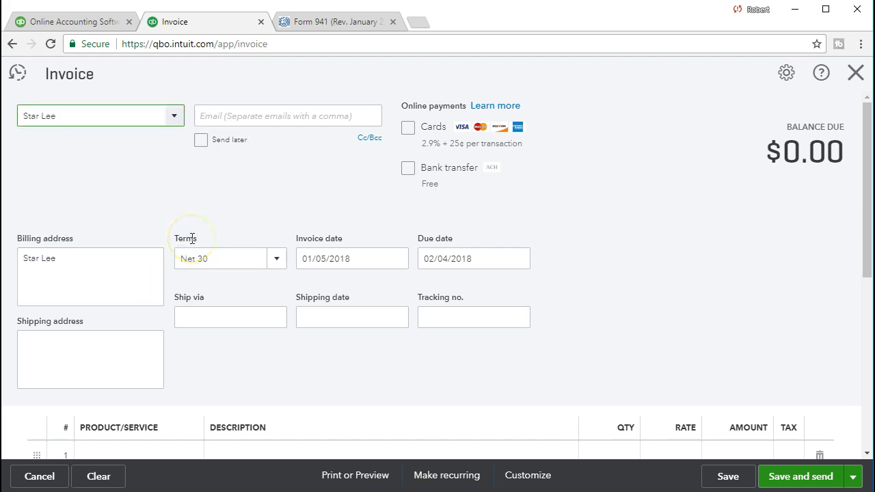
click(232, 219)
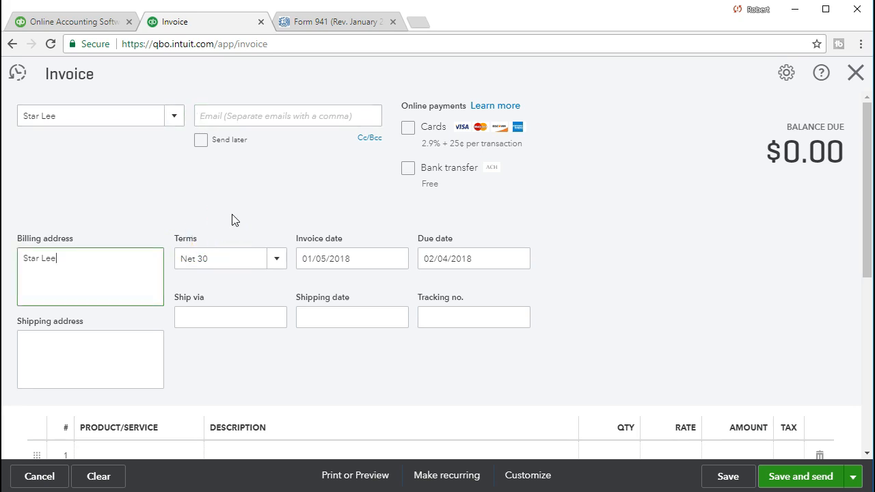
click(141, 283)
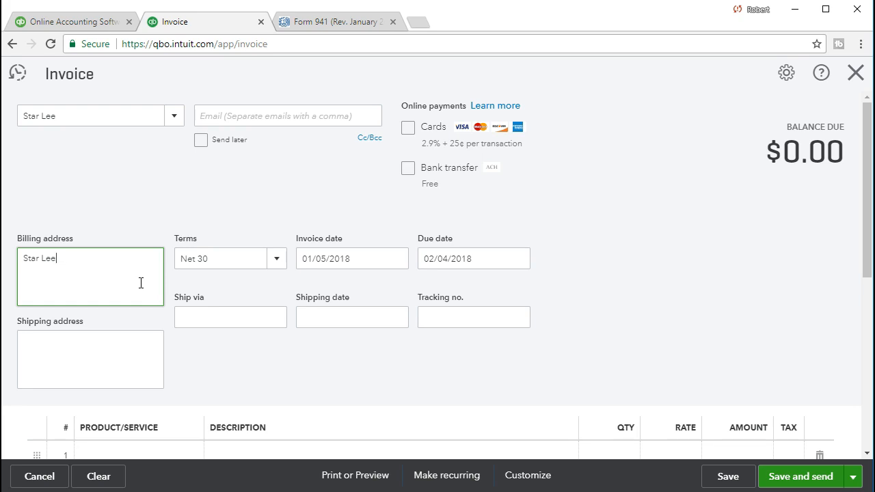
key(Tab)
key(Tab)
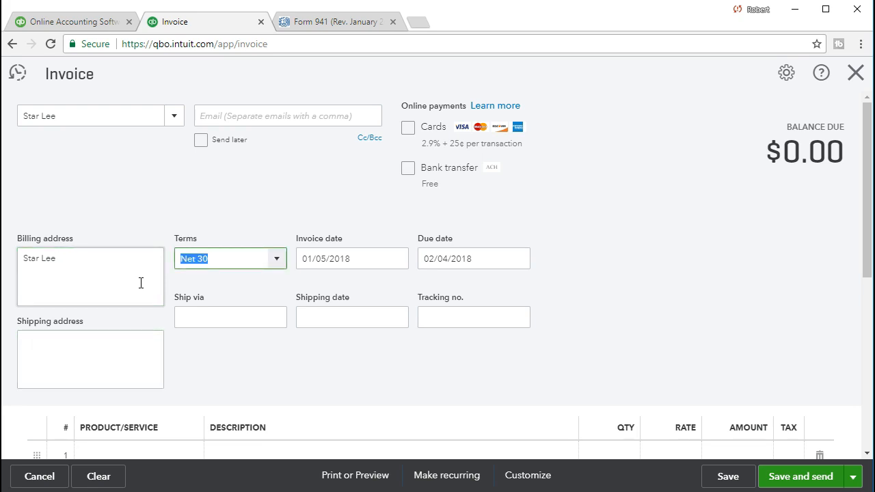
Enter invoice date 02/28/2021 so the Net 30 due date becomes 03/30/2021.
key(Tab)
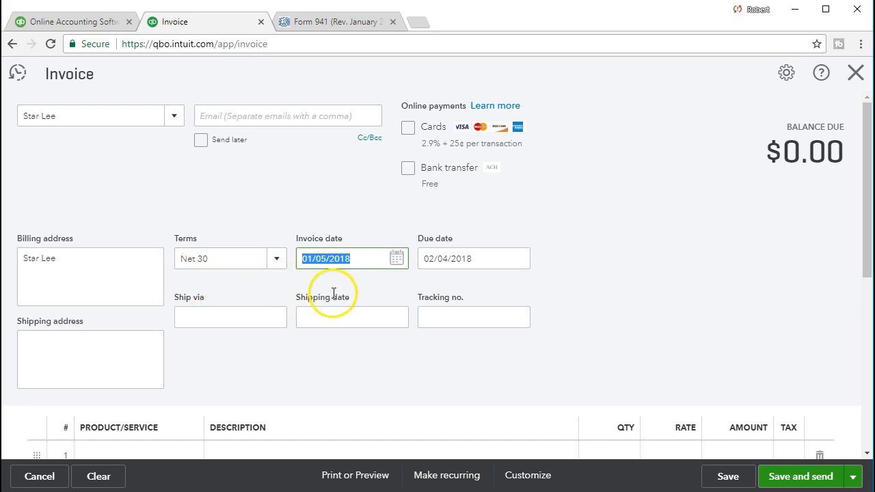
text(02282021)
key(Tab)
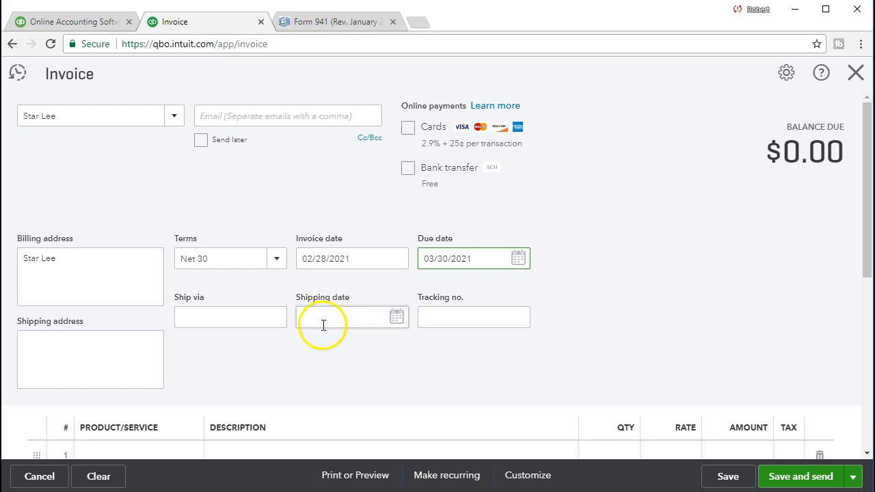
scroll(321, 325, down, 1)
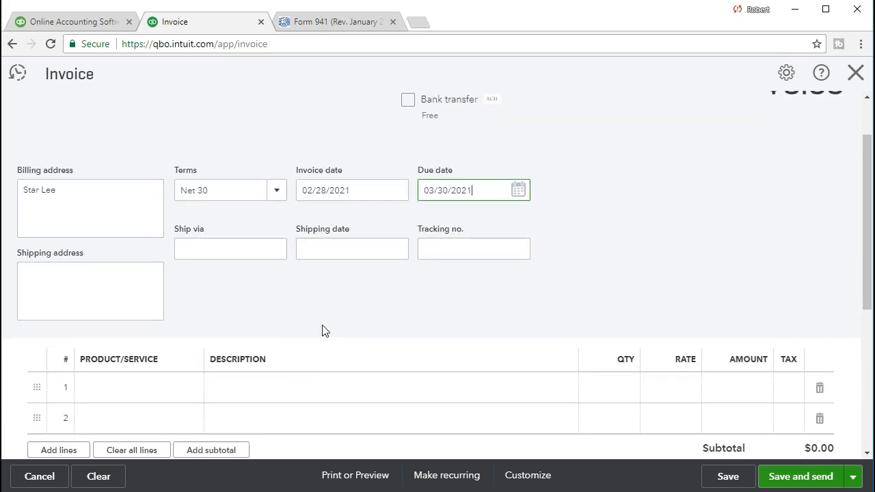
key(Tab)
key(Tab)
key(Tab)
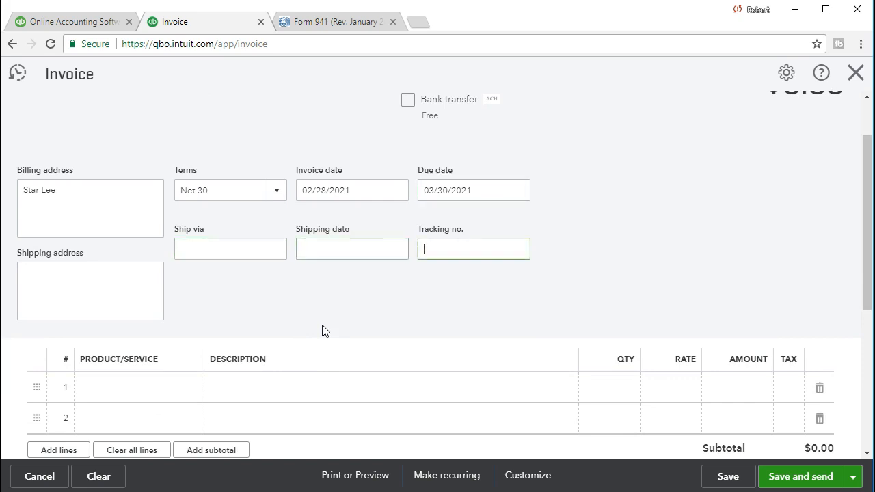
click(164, 402)
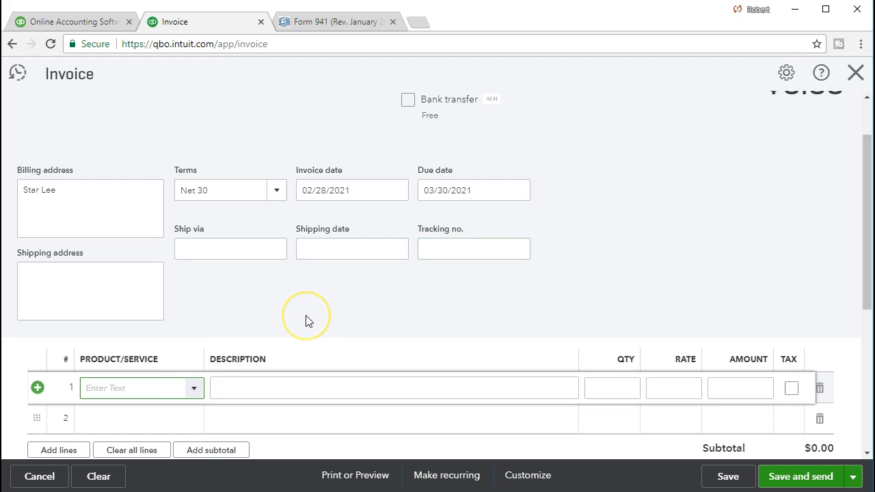
Enter 'Jody Guitar Lessons' as a new product/service on invoice line 1.
scroll(306, 321, down, 1)
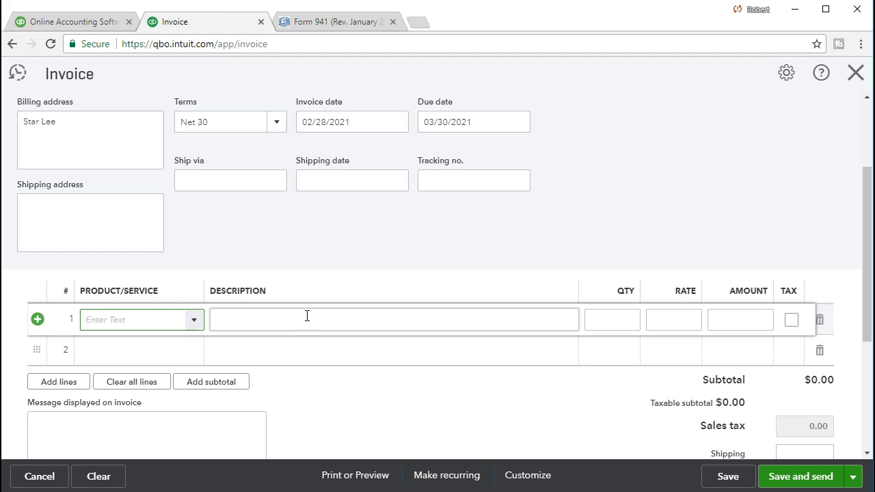
text(Jody Guitar Lessons)
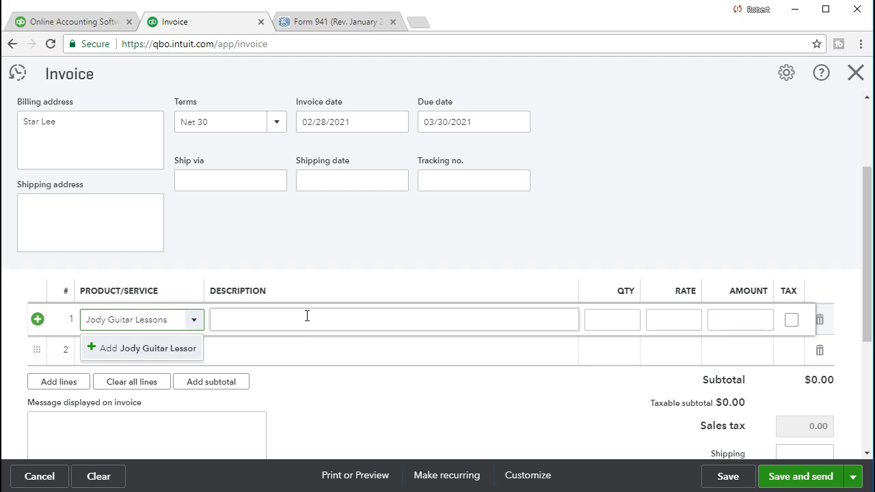
click(186, 356)
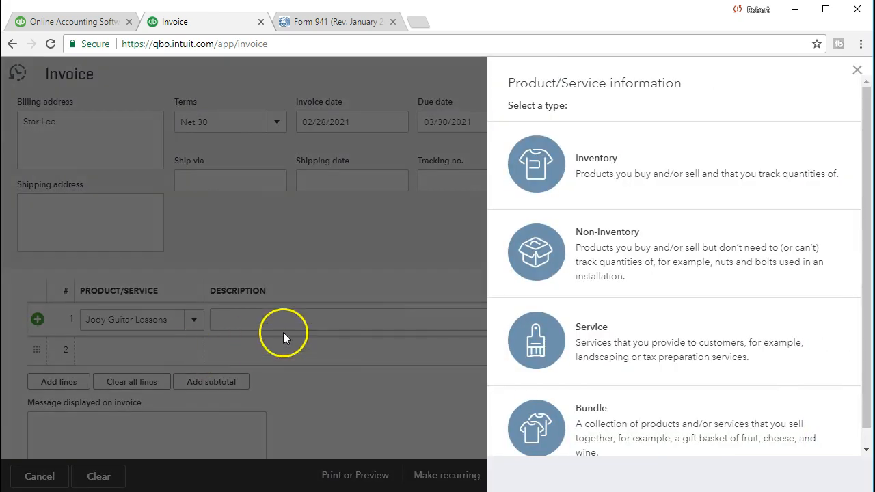
Make the new item a Service with sales description 'Jody Guitar Lessona'.
click(581, 195)
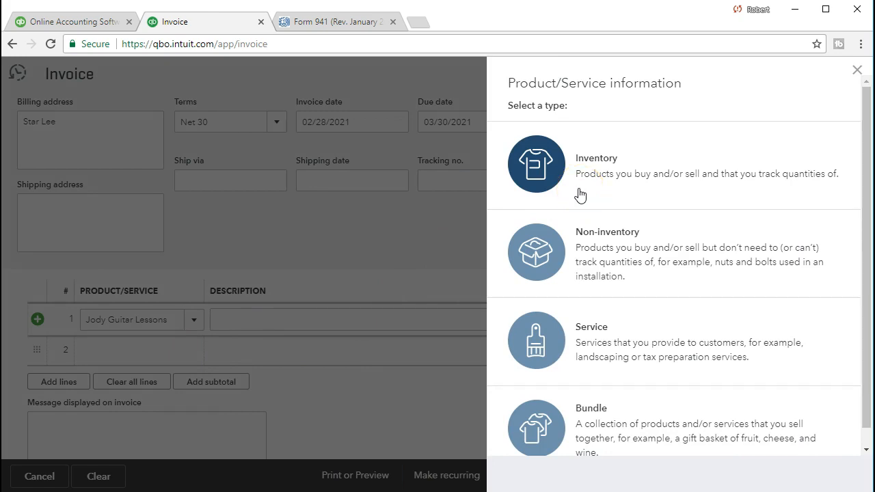
click(565, 336)
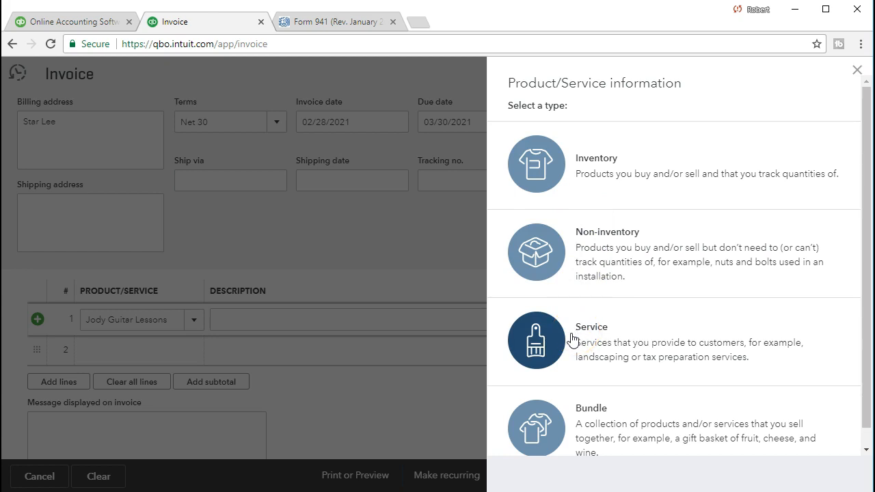
click(571, 339)
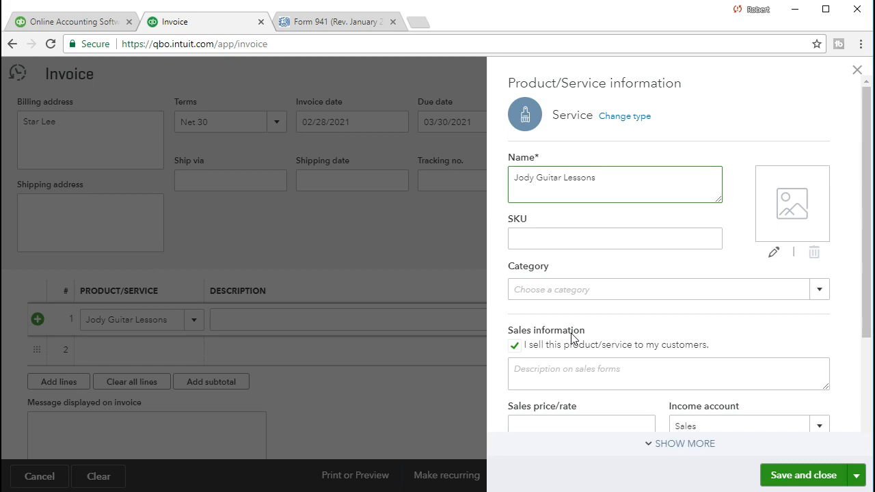
key(Tab)
key(Tab)
key(Tab)
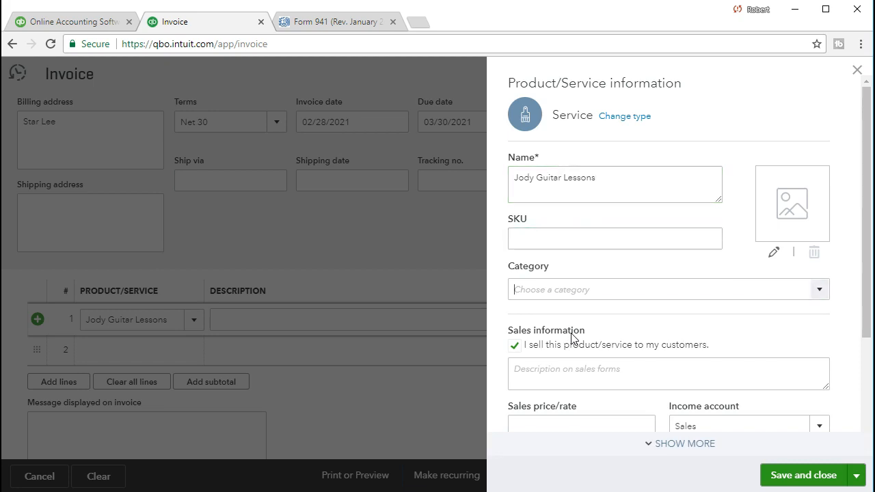
scroll(572, 337, down, 1)
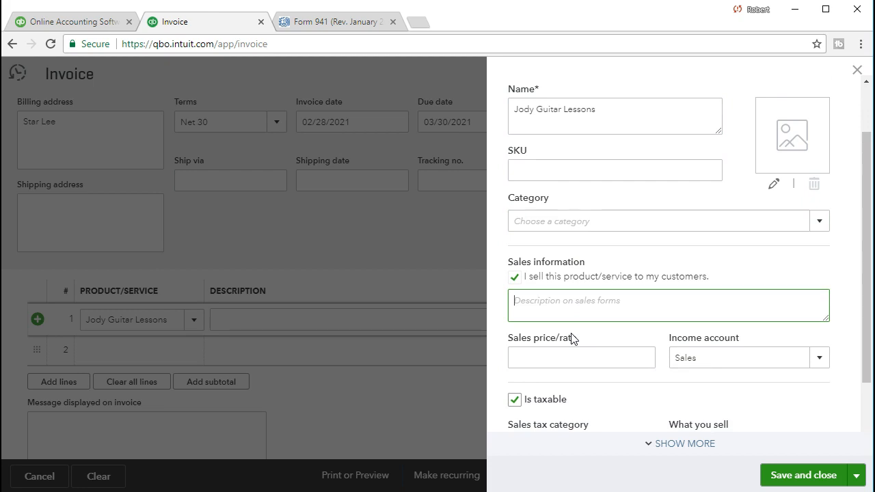
text(Jody Guitar Lessona)
Give the service sales price 190, income account Service/Fee Income and taxable status, then save.
click(571, 338)
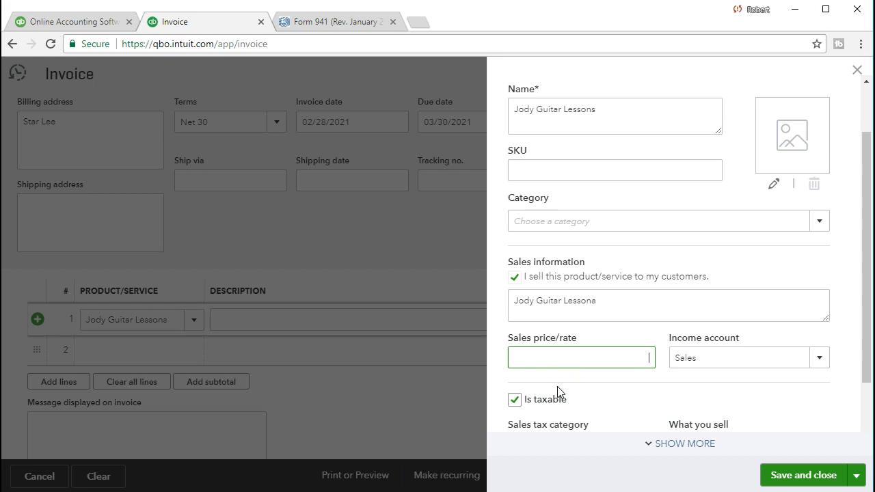
text(0)
key(Tab)
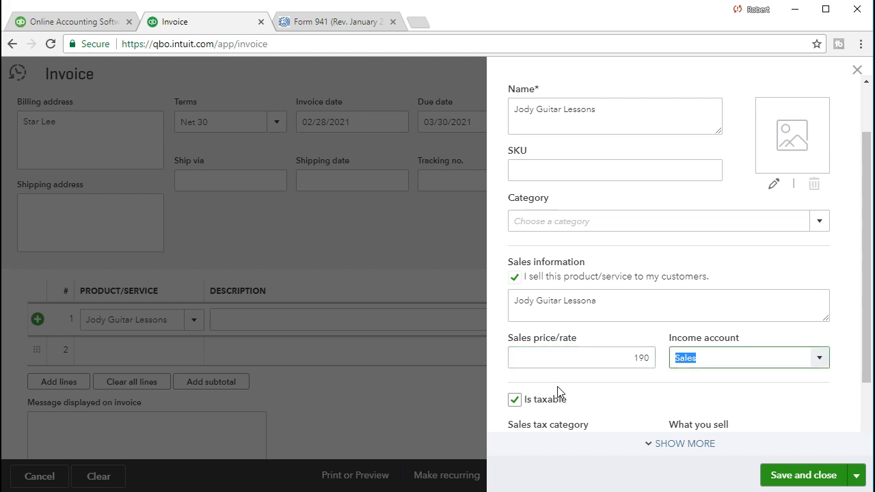
click(820, 357)
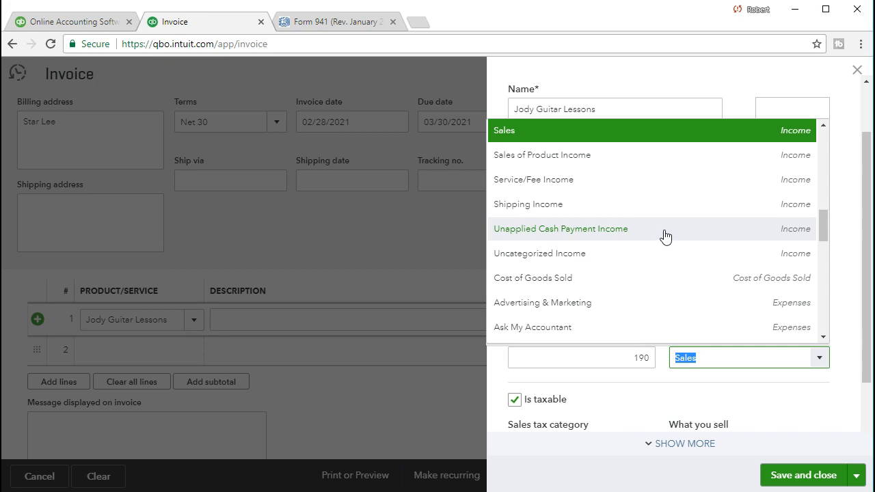
click(610, 191)
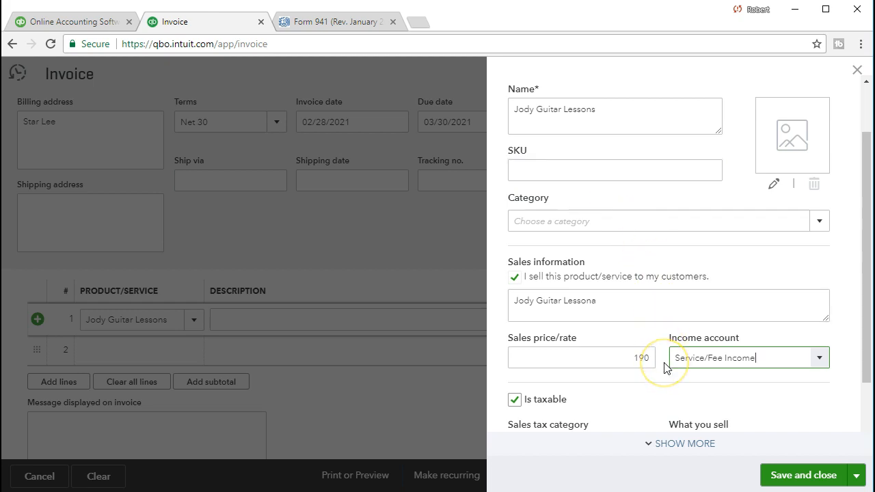
scroll(665, 367, up, 2)
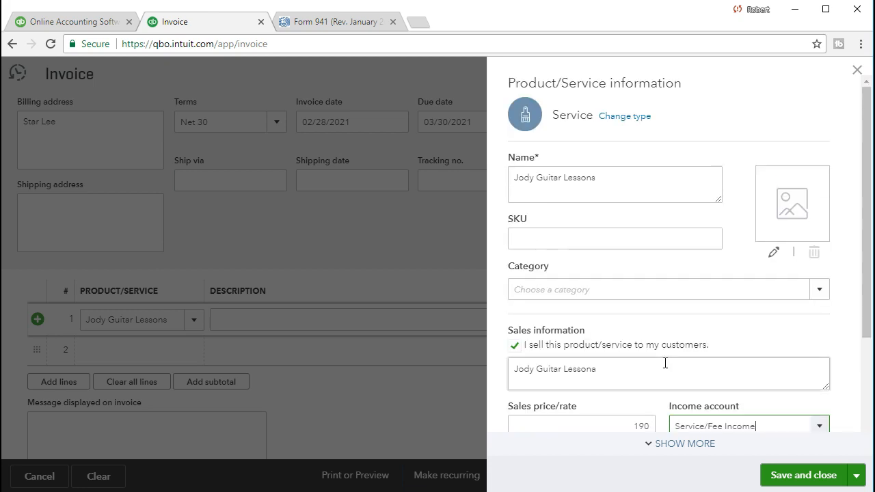
scroll(665, 363, down, 3)
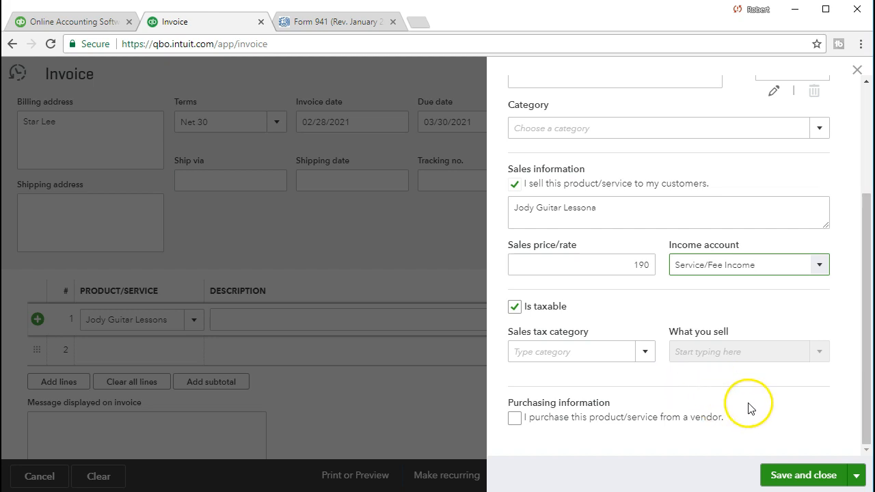
click(795, 479)
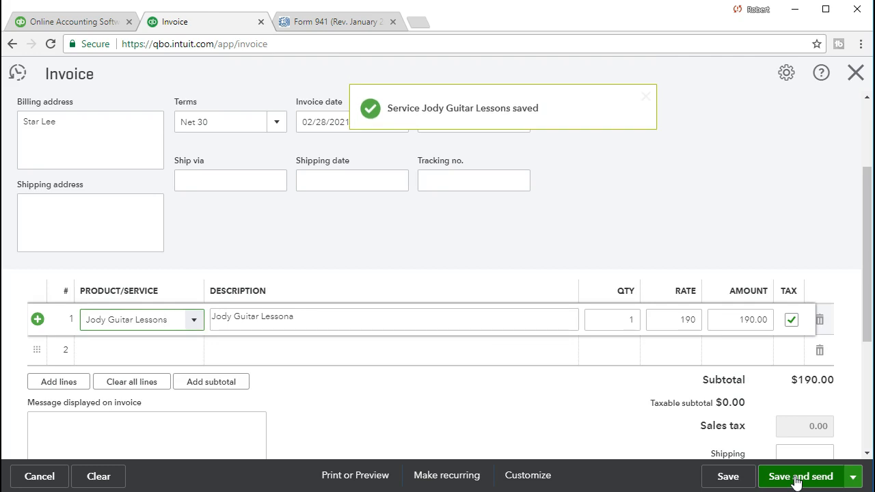
Set line 1 quantity to 5 at rate 190, bringing the invoice total to $950.00.
key(Tab)
key(Tab)
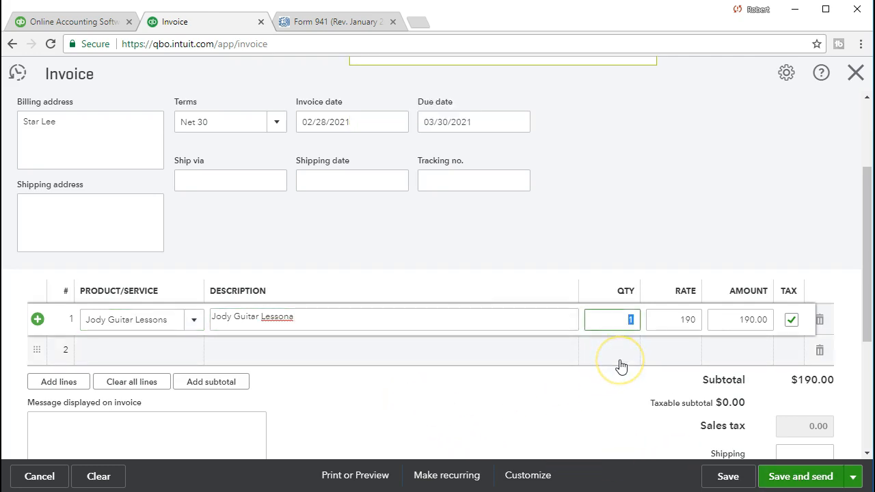
text(5)
key(Tab)
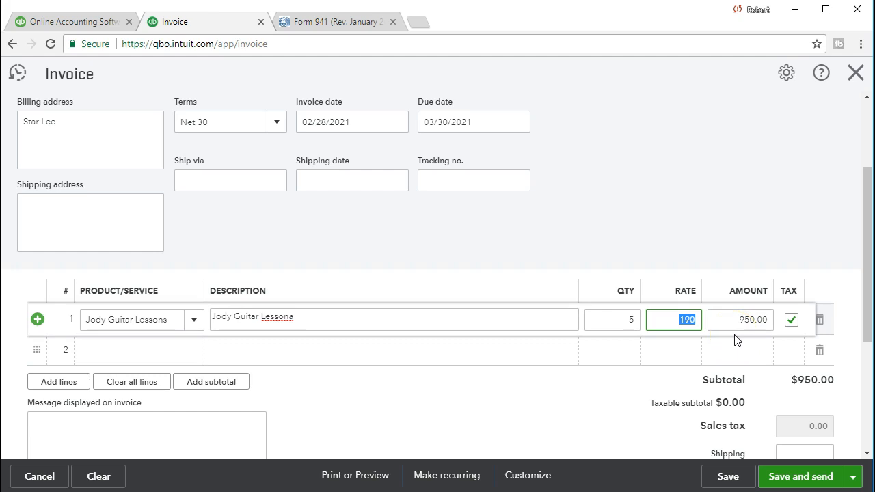
scroll(736, 340, down, 1)
click(775, 334)
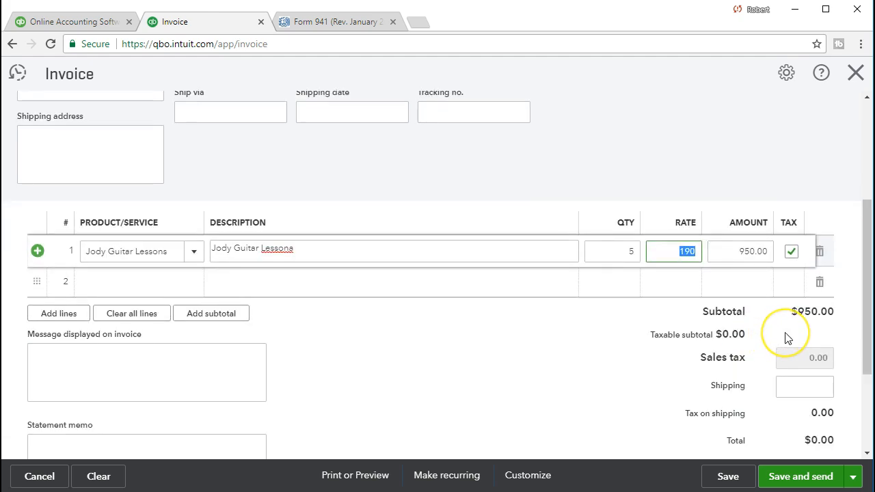
click(785, 352)
click(514, 282)
scroll(512, 328, down, 1)
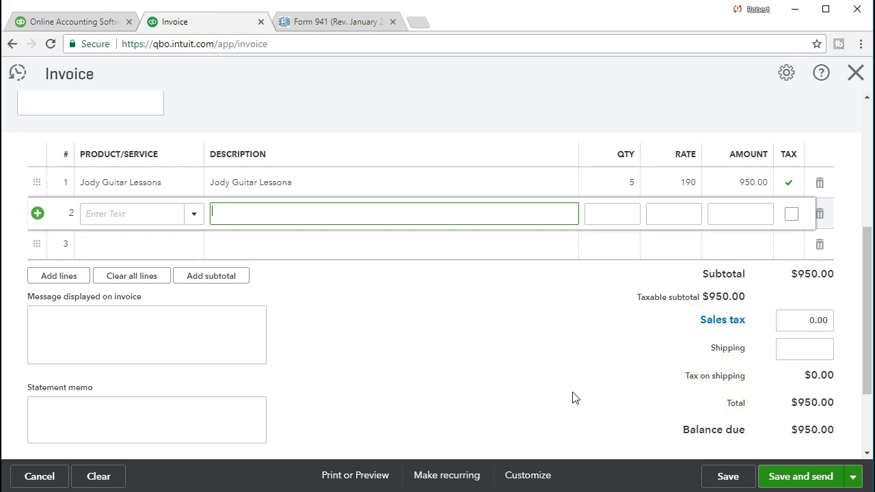
scroll(573, 396, up, 4)
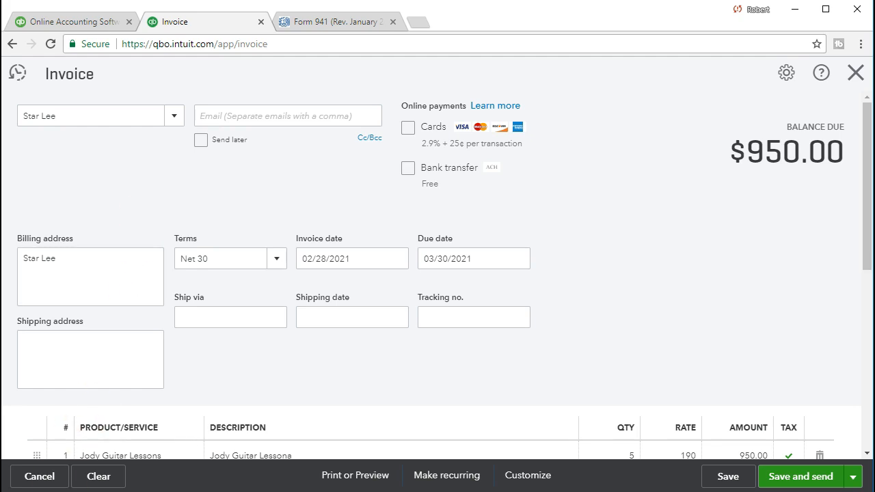
Save the $950.00 invoice as #1016 without emailing it, then close it.
scroll(597, 320, down, 2)
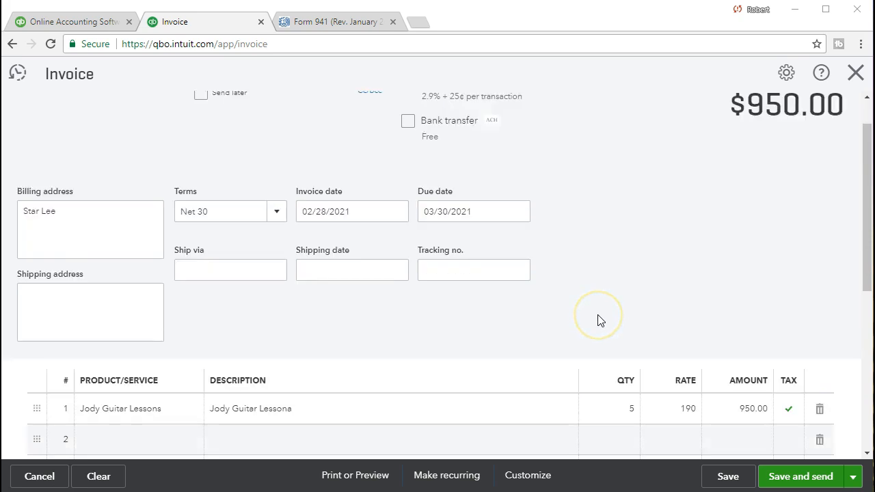
click(797, 480)
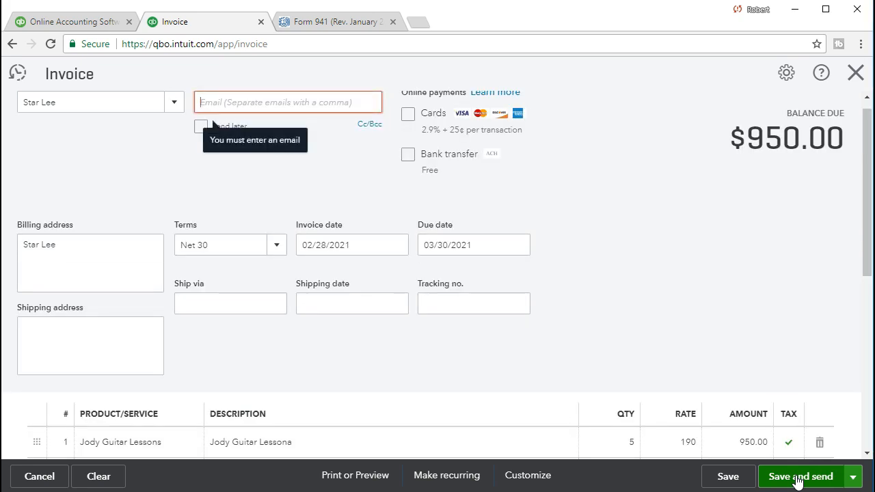
click(727, 477)
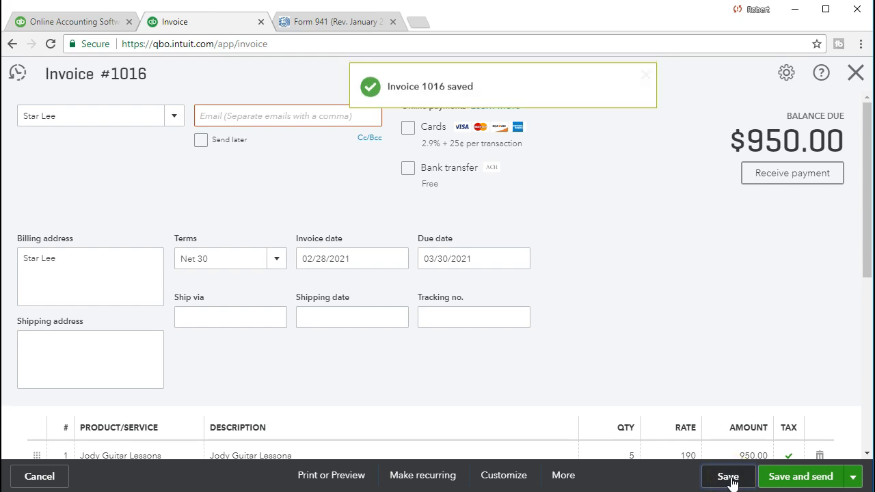
click(799, 217)
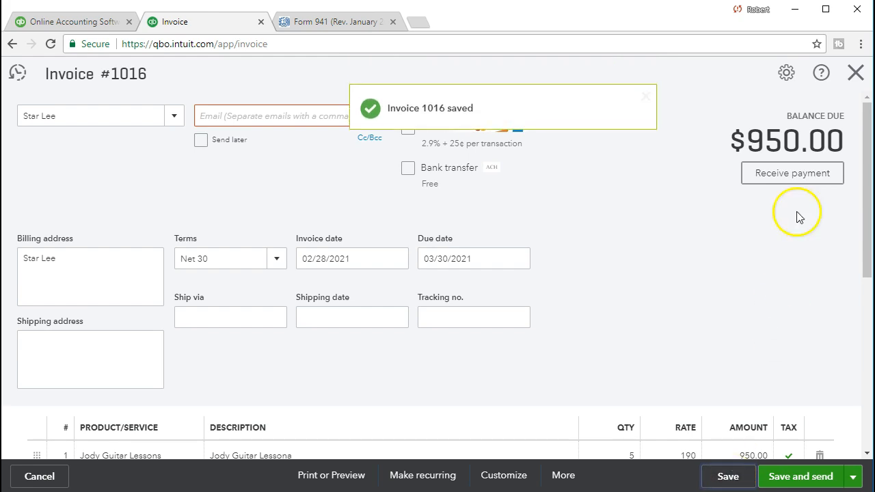
click(856, 73)
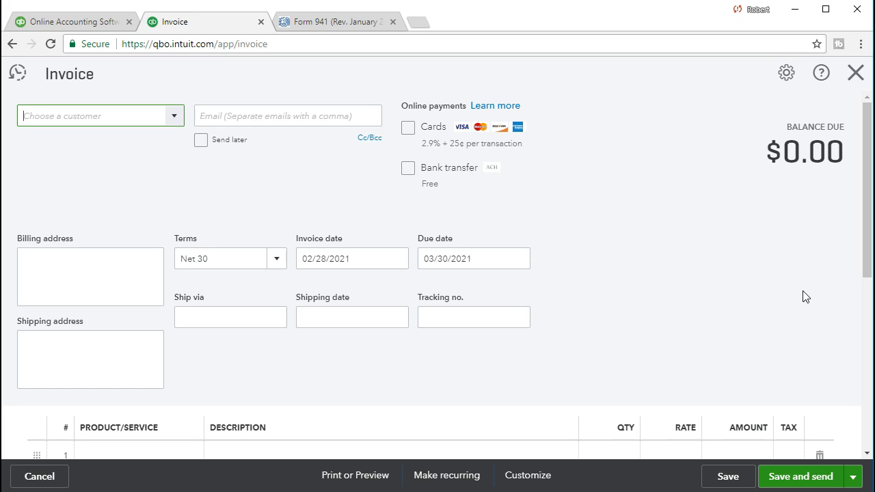
Create the typed customer name as a new customer, filling the billing address with Net 30 terms.
text(Di)
key(BackSpace)
text(iana M)
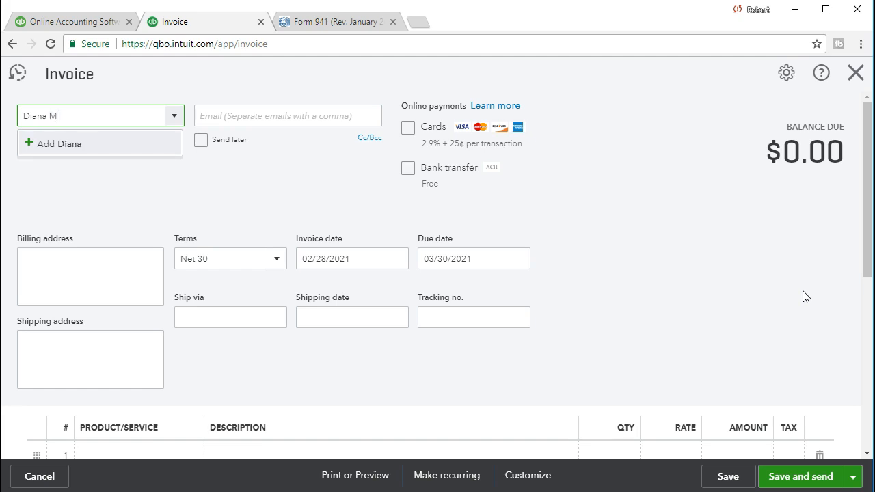
text(artinez)
click(98, 146)
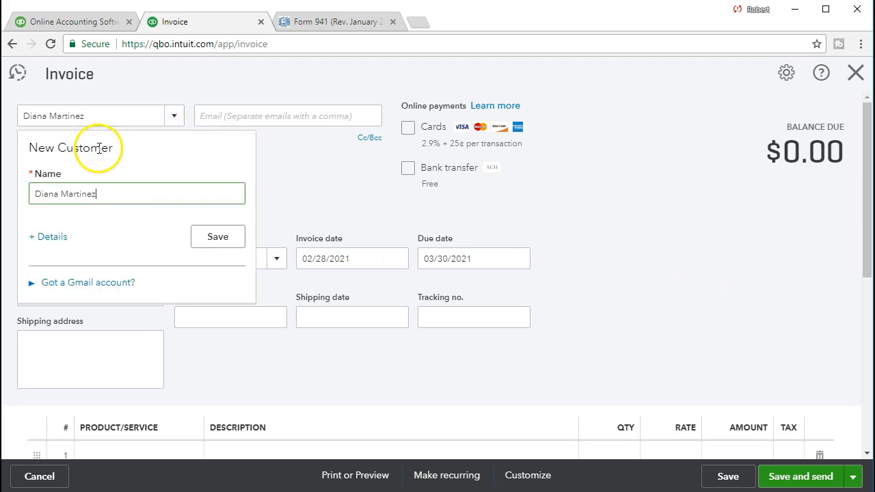
click(201, 248)
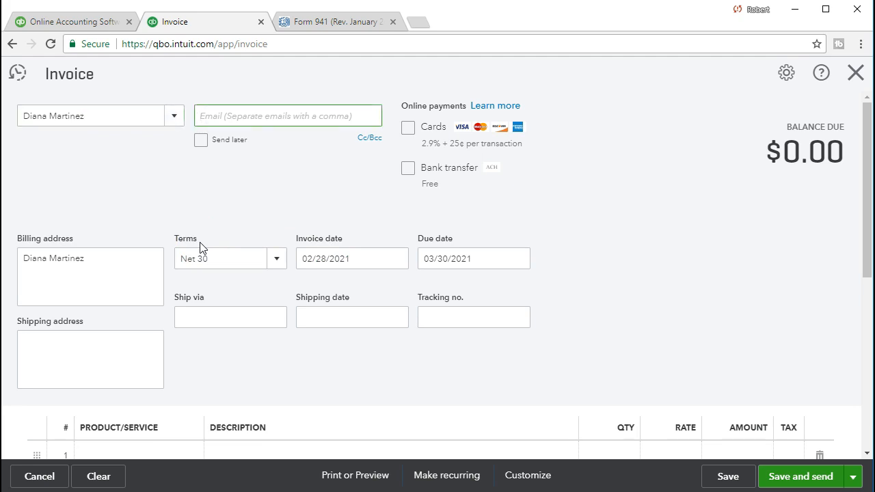
key(Tab)
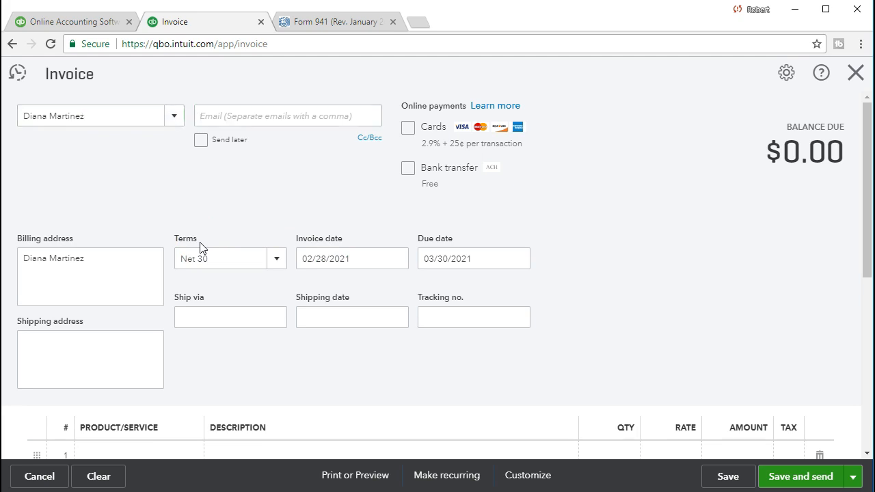
key(Tab)
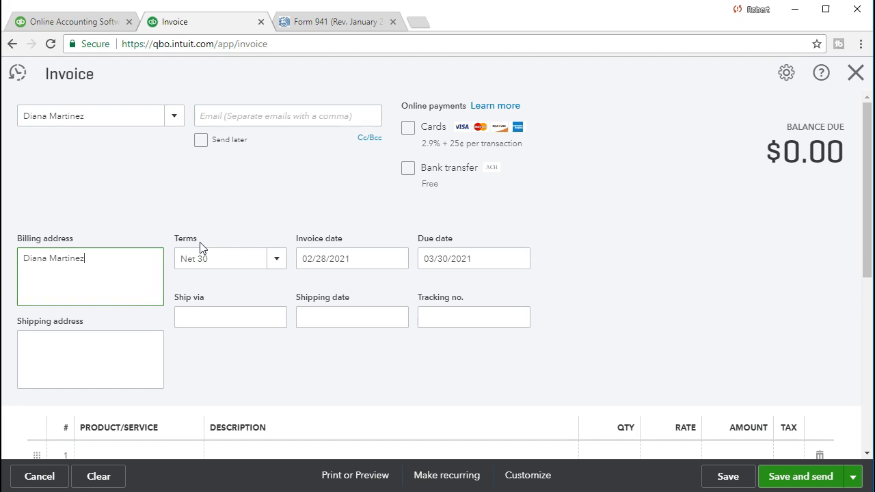
click(165, 278)
key(Tab)
key(Tab)
key(Tab)
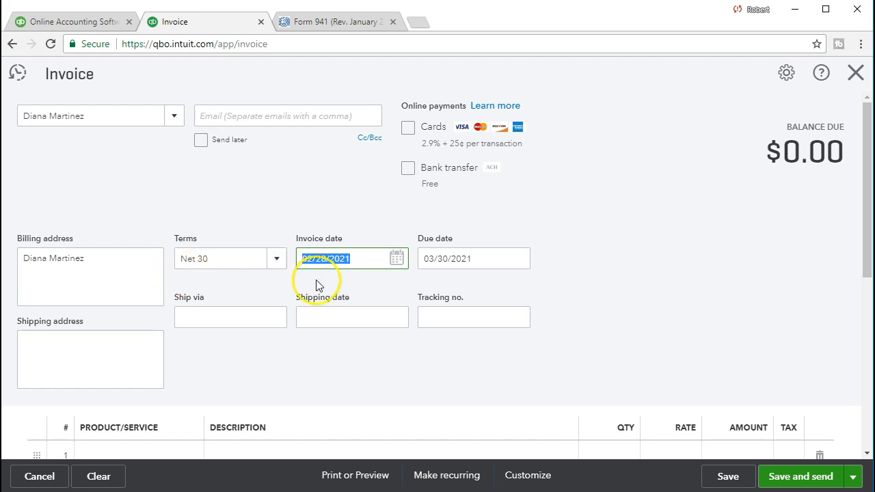
key(Tab)
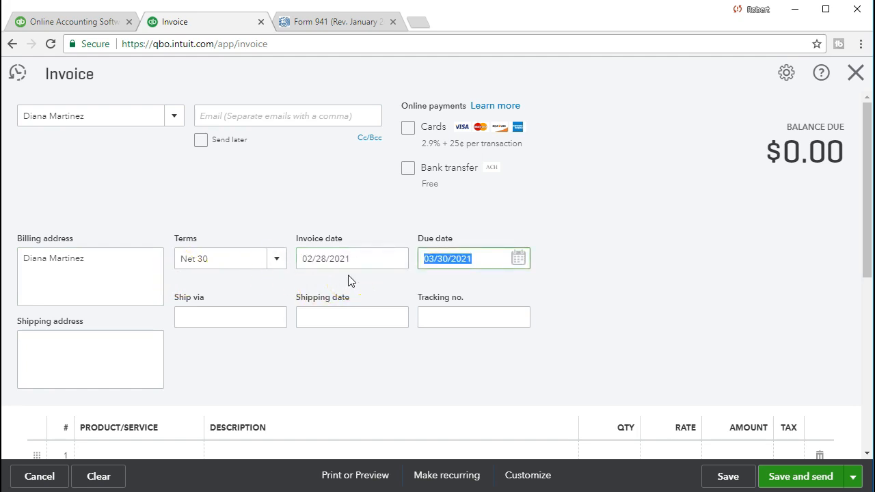
key(Tab)
key(Tab)
key(Tab)
key(Tab)
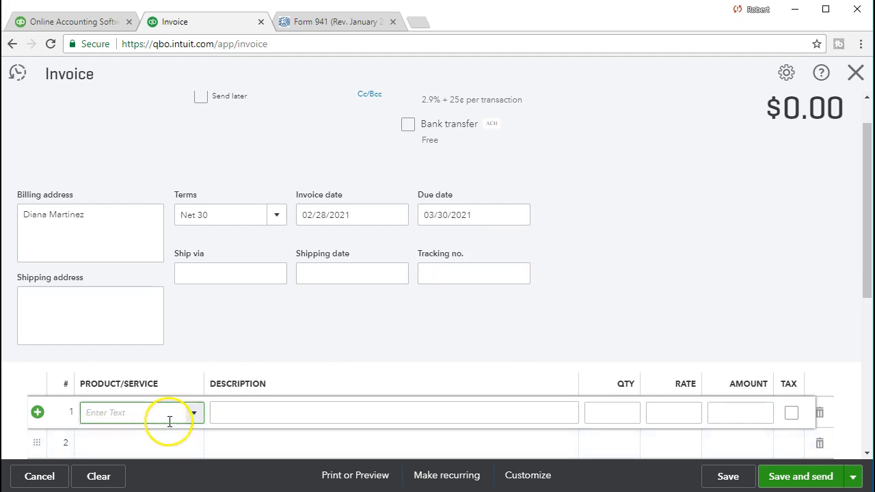
click(203, 416)
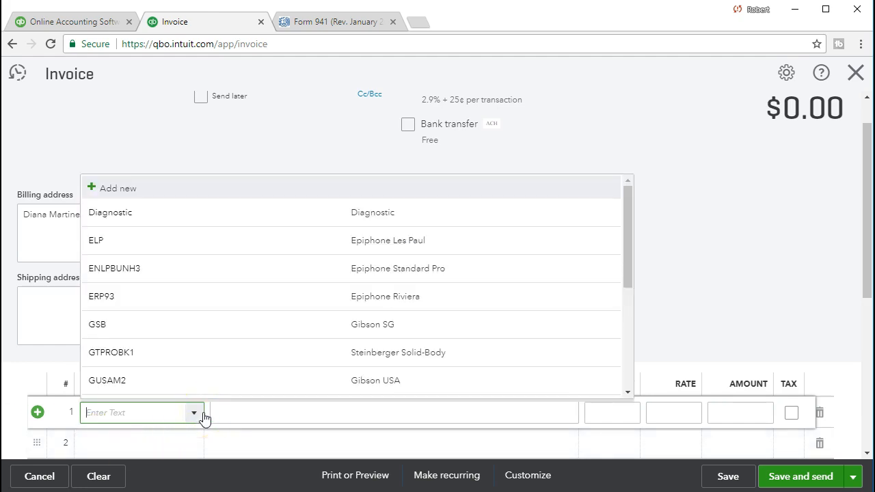
Choose Jody Guitar Lessons for line 1 and fix the description's ending to 's'.
text(Jody Guitar Lessons)
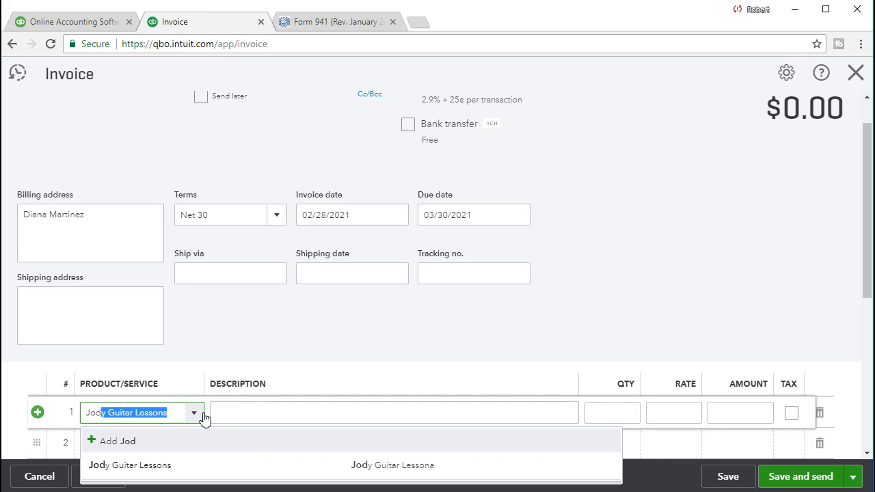
click(190, 467)
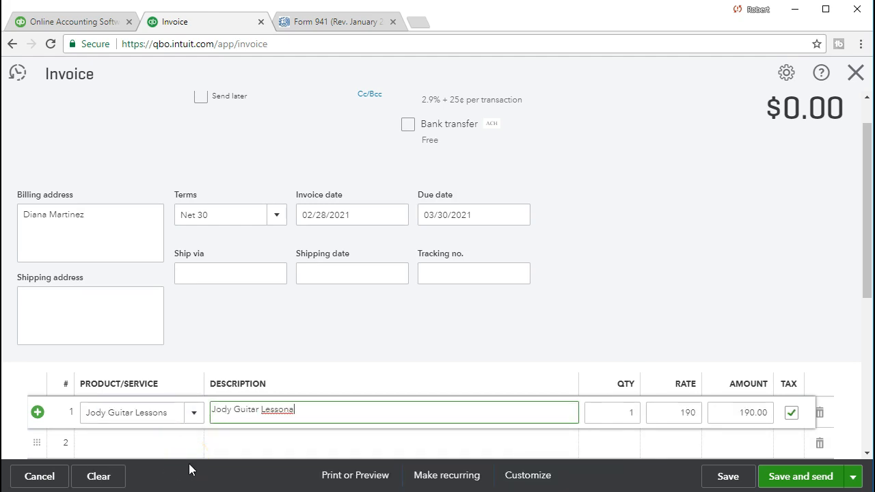
key(BackSpace)
text(s)
Set line 1 quantity to 5 at rate 190 for a 950.00 amount.
scroll(350, 340, down, 1)
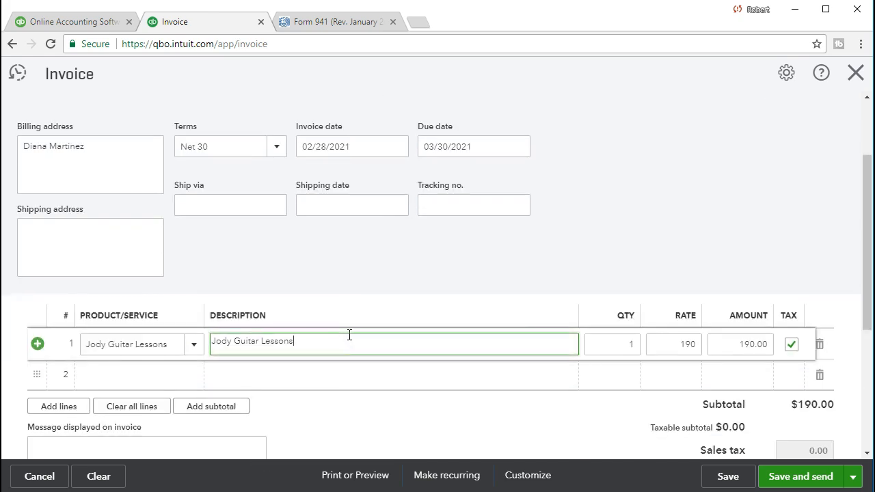
key(Tab)
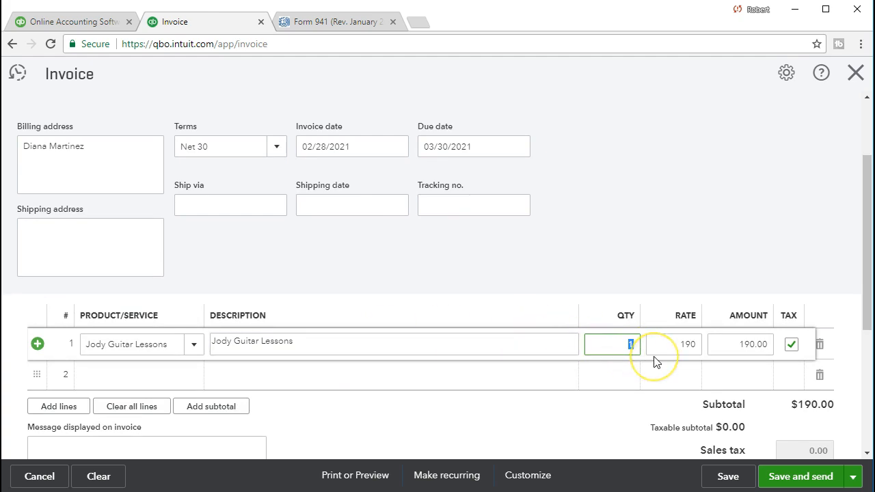
text(5)
key(Tab)
scroll(561, 371, up, 2)
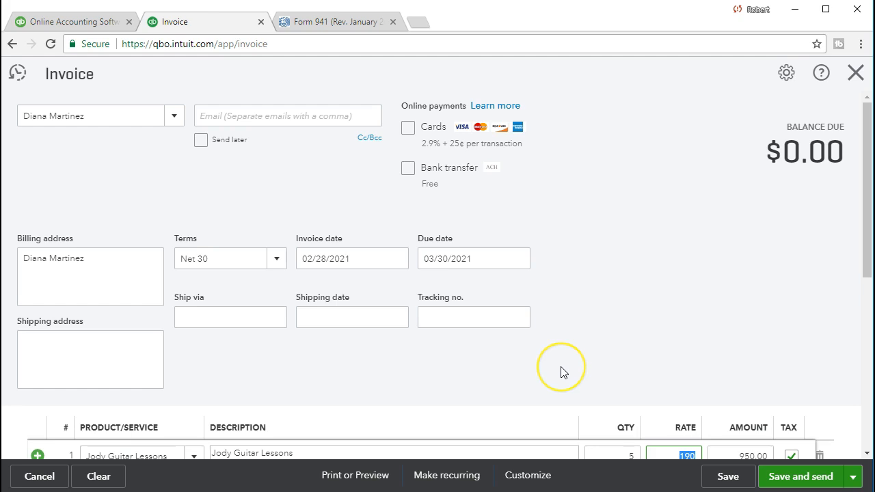
scroll(560, 371, down, 3)
click(562, 372)
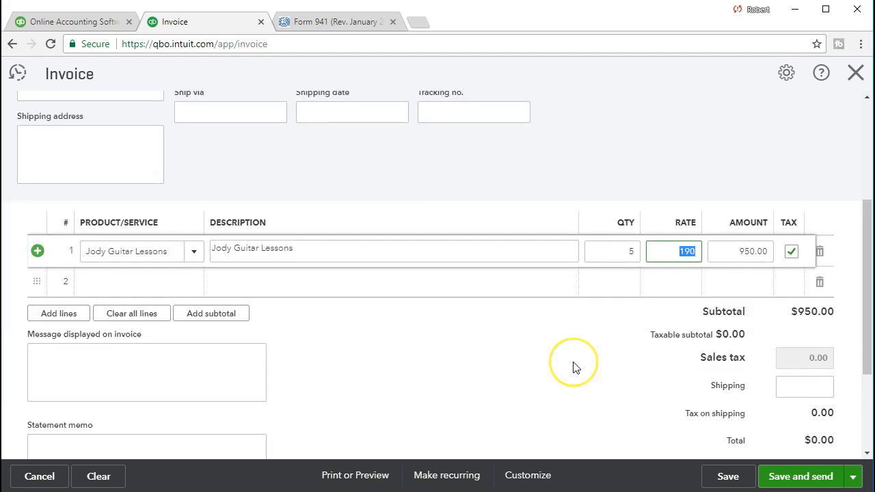
click(488, 316)
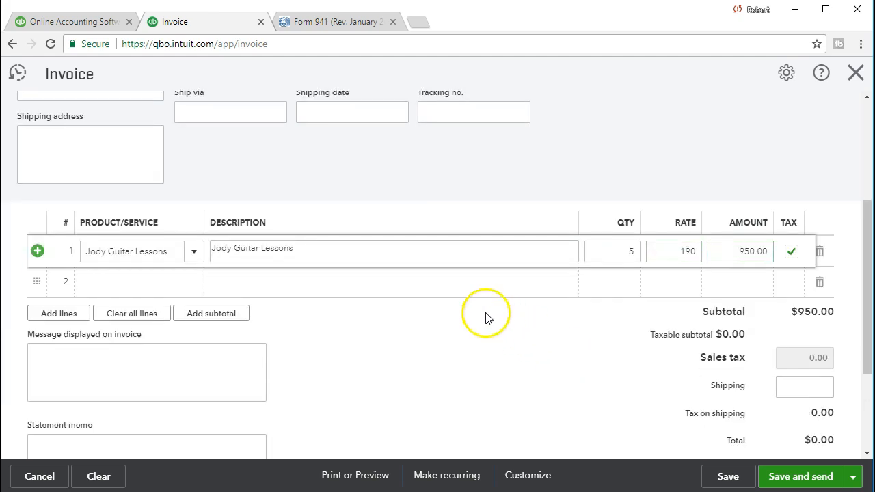
click(433, 285)
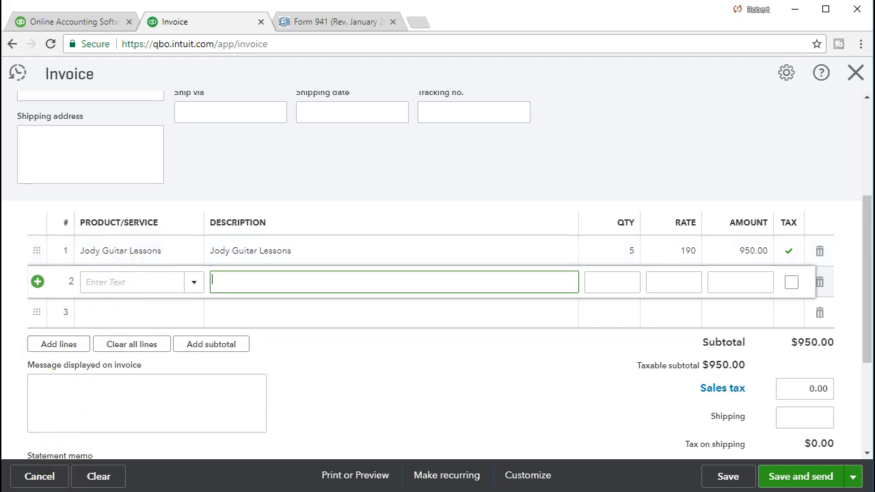
Save the second invoice as #1017 with a $950.00 balance due.
click(717, 477)
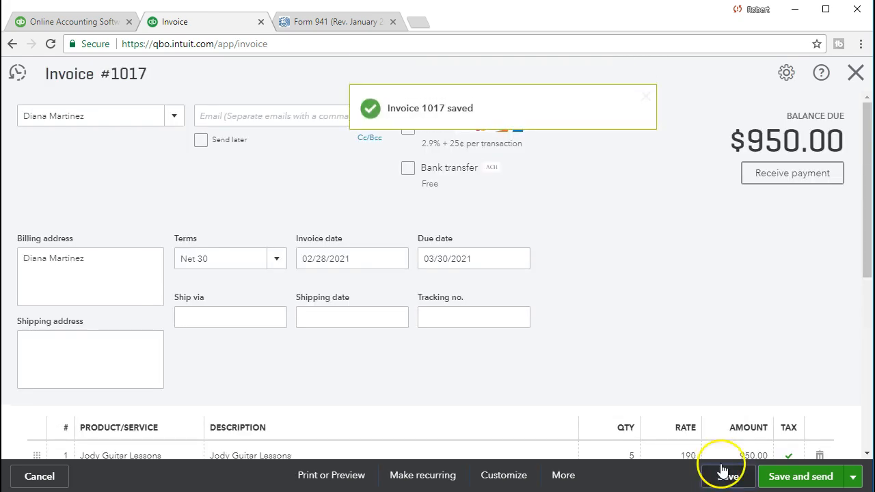
Close the saved invoice, start a new one, and add the typed customer name as a new customer.
click(854, 72)
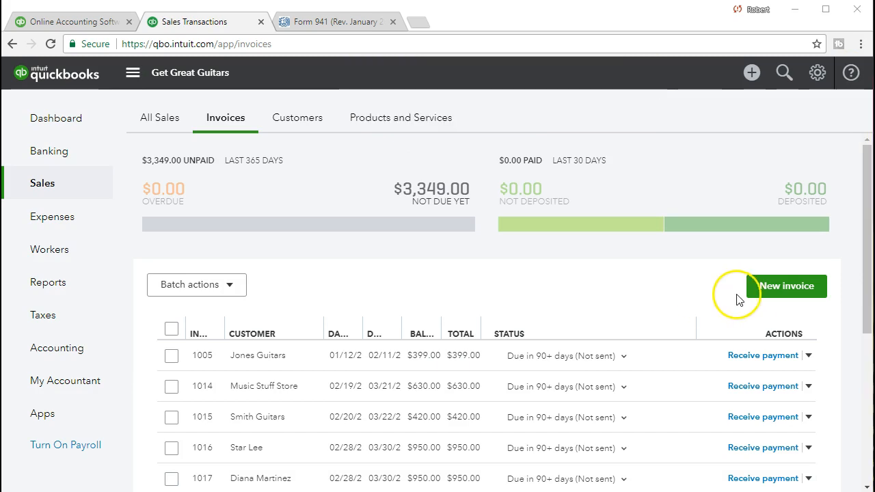
click(757, 297)
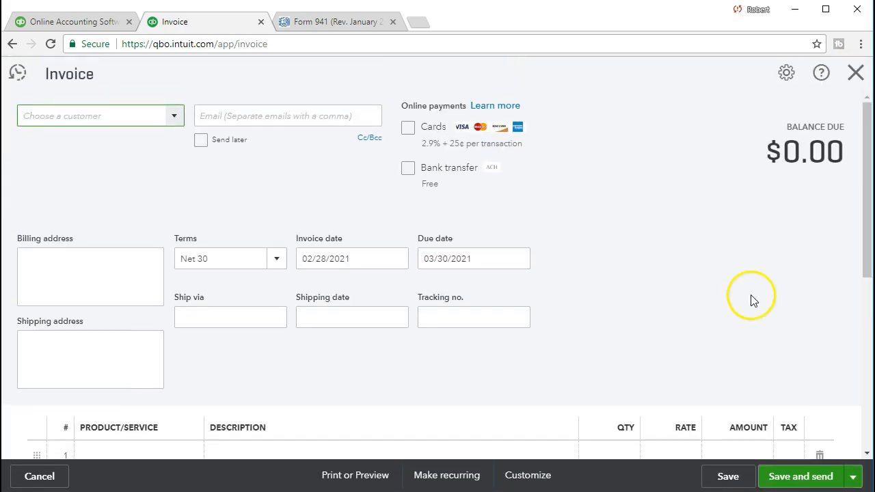
text(Lin)
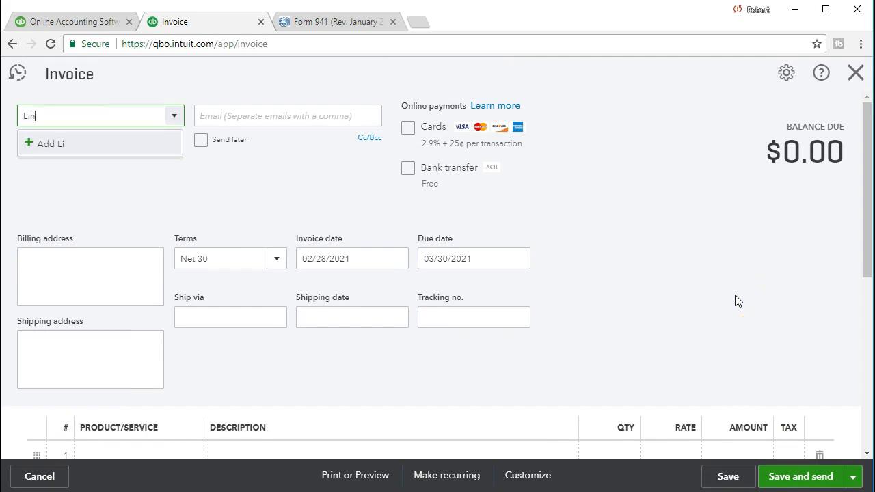
text( Jackson)
key(Return)
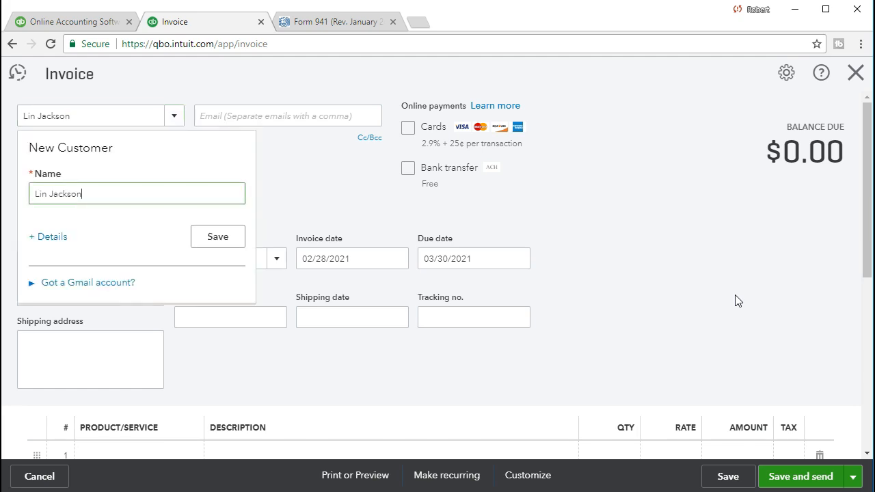
click(230, 242)
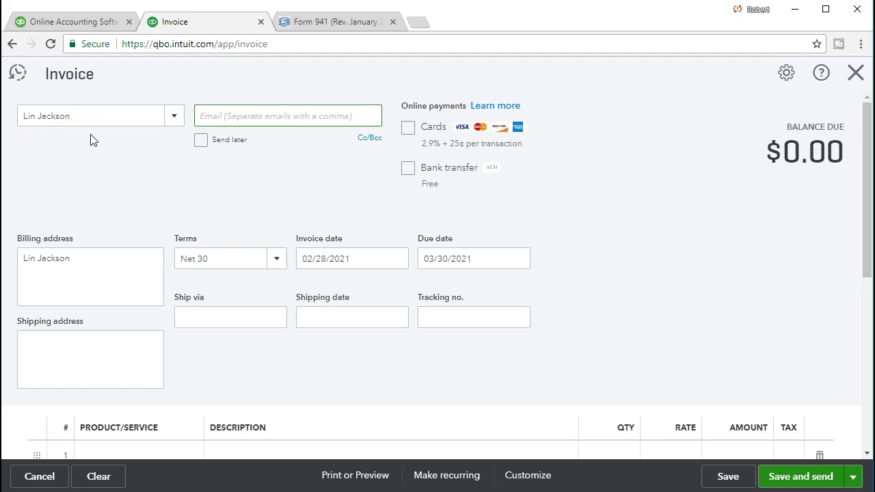
click(98, 274)
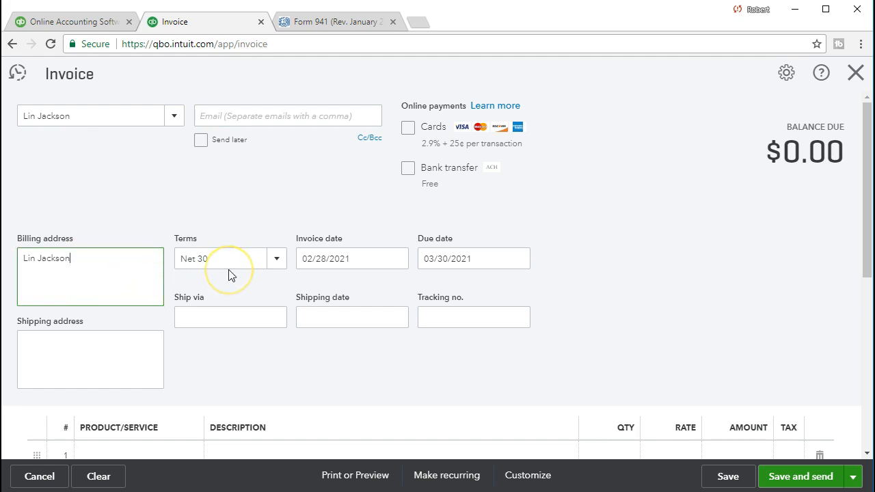
Fill line 1 with Jody Guitar Lessons, quantity 10, at rate 190.
scroll(220, 311, down, 1)
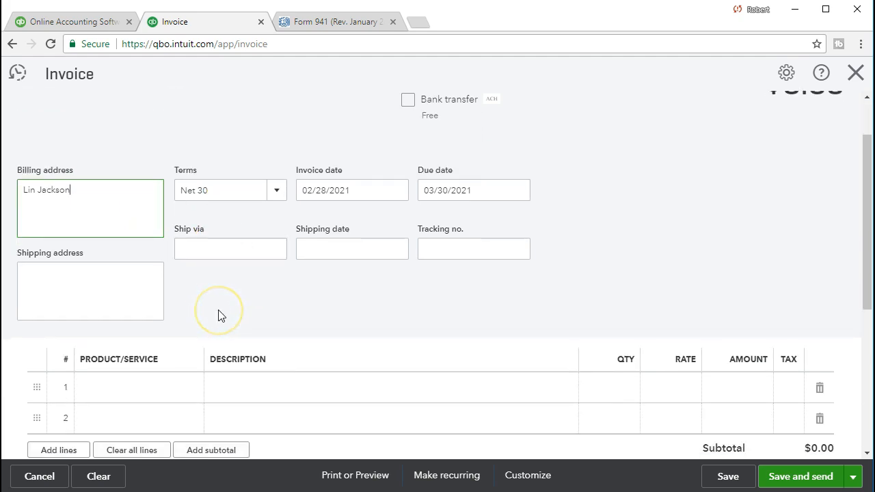
click(123, 384)
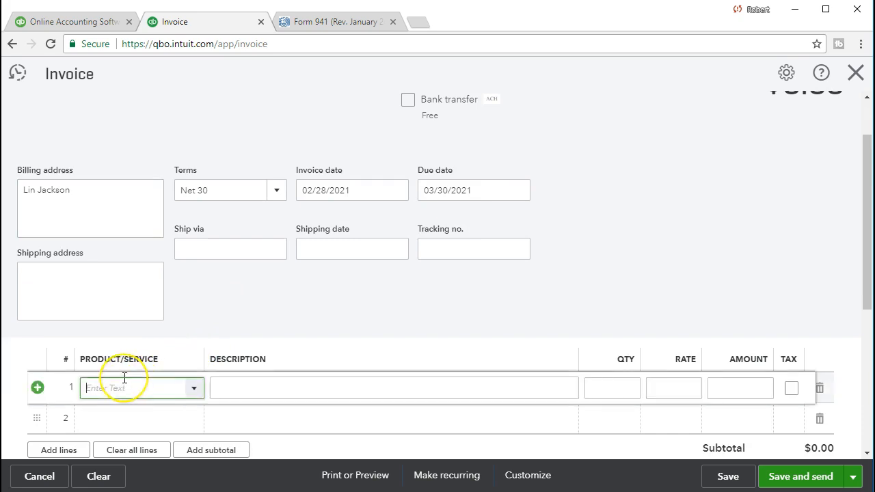
text(Jody Guitar Lessons)
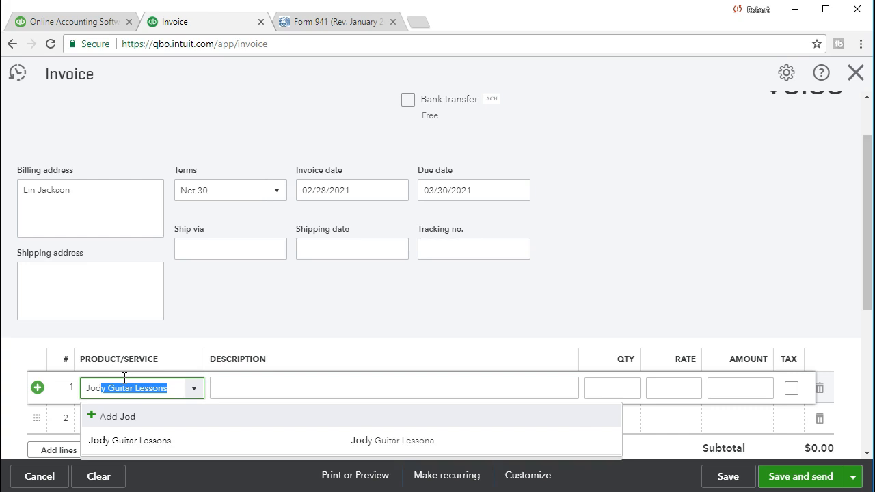
key(Tab)
key(BackSpace)
text(s)
key(Tab)
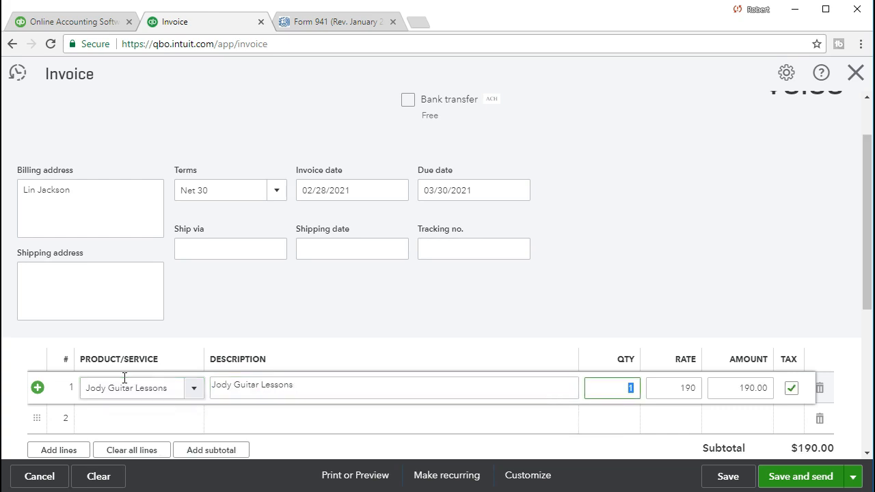
text(10)
key(Tab)
Commit the line and save the $1,900.00 invoice.
scroll(347, 311, down, 1)
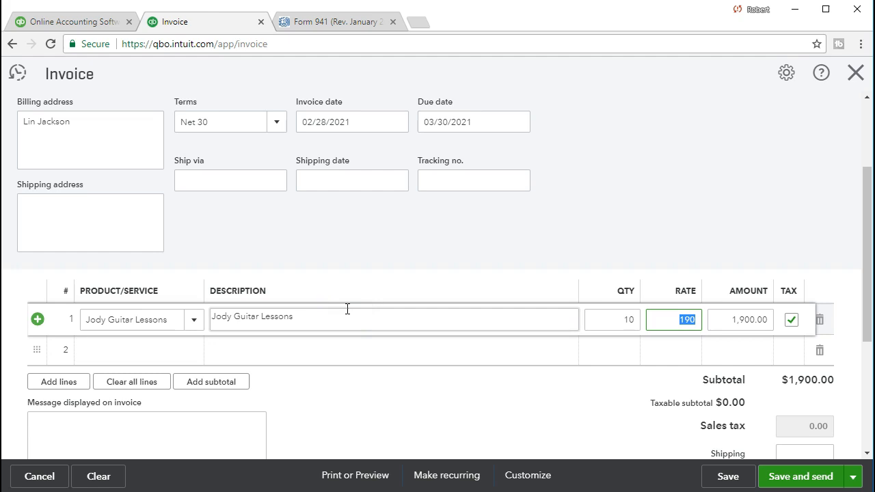
click(381, 351)
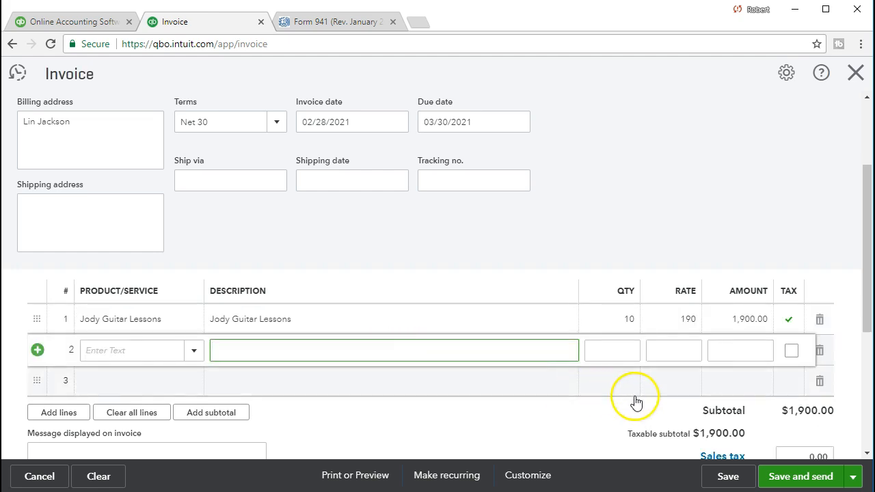
scroll(635, 401, down, 1)
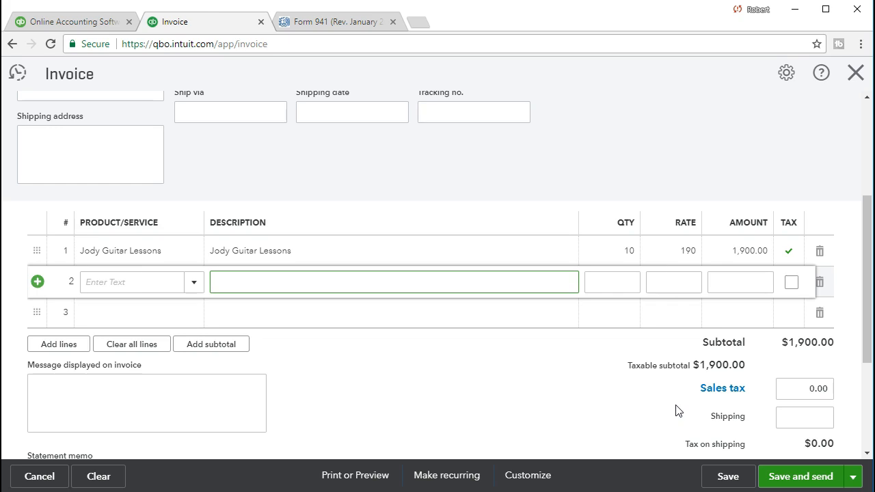
click(644, 411)
click(727, 475)
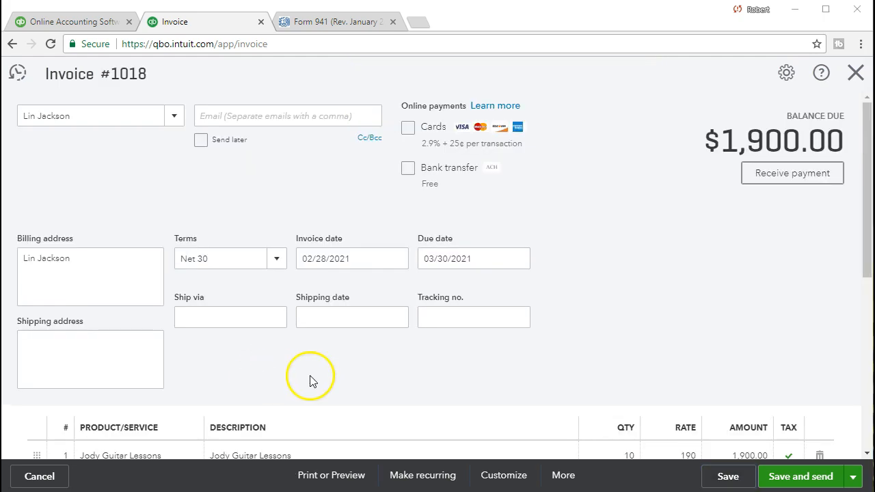
Close invoice #1018 and scroll the Products and Services list down to Jody Guitar Lessons.
click(854, 75)
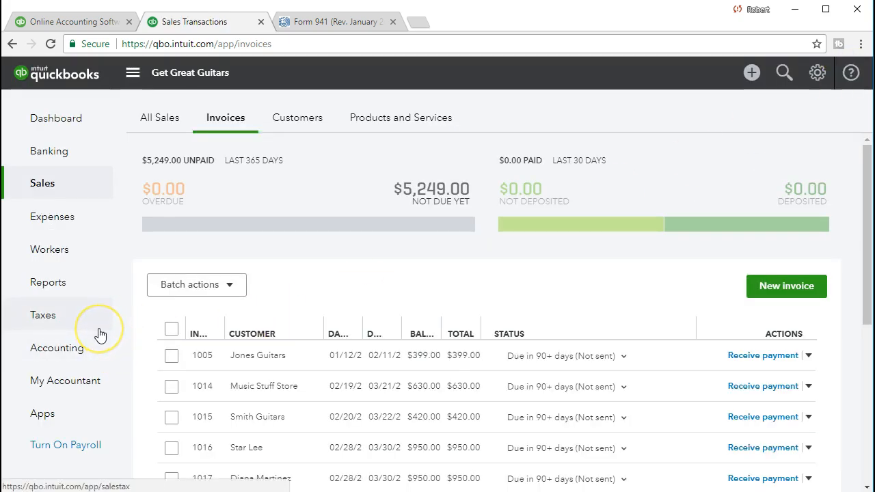
click(412, 125)
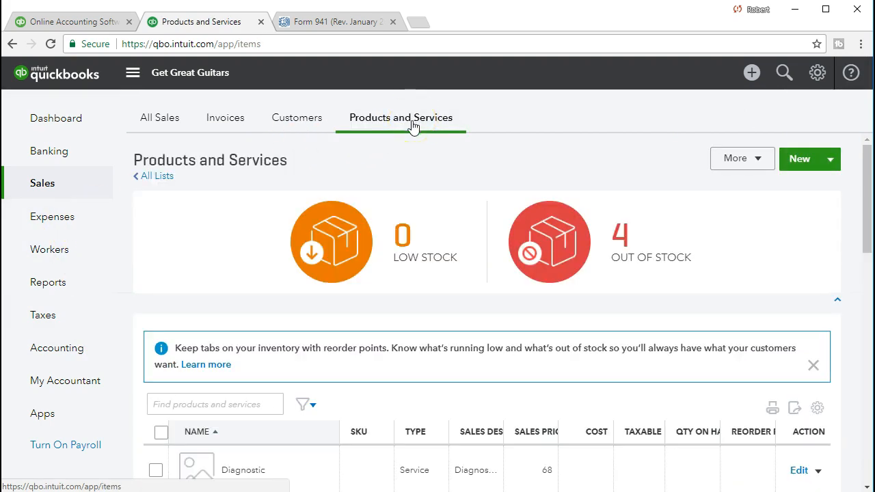
scroll(349, 298, down, 3)
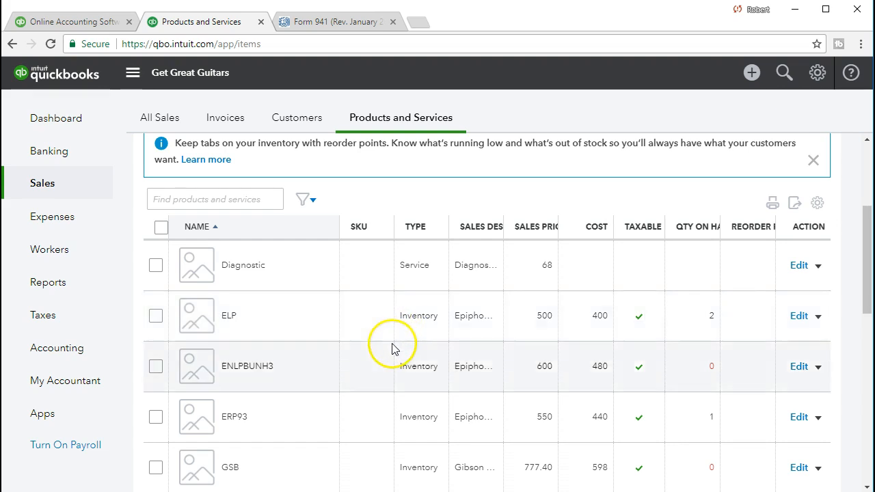
scroll(382, 345, down, 3)
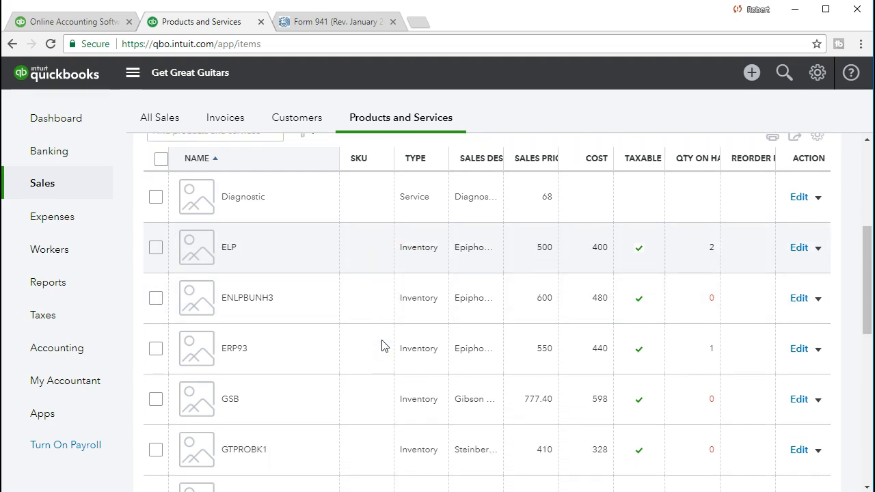
scroll(383, 345, down, 1)
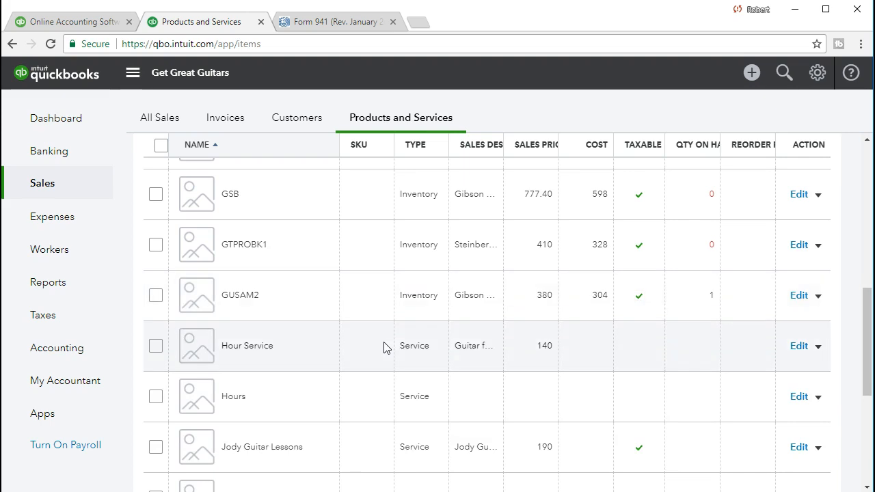
scroll(337, 374, down, 2)
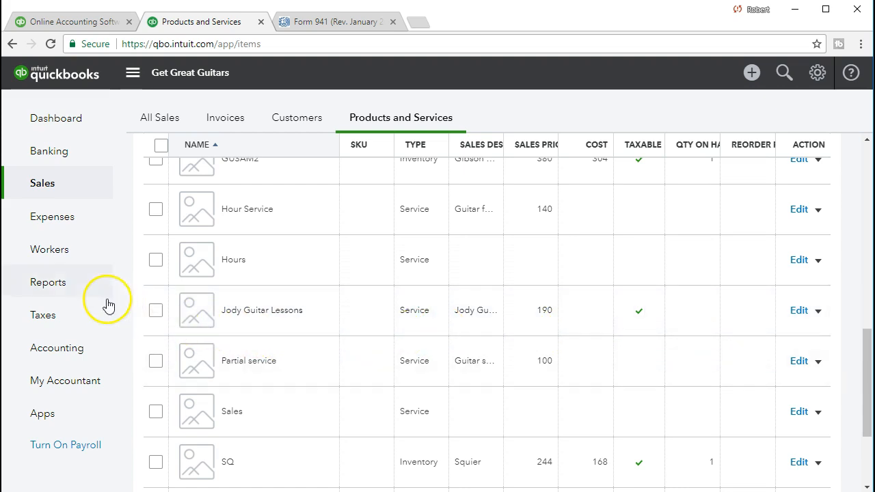
Open the Balance Sheet report from Reports.
click(87, 292)
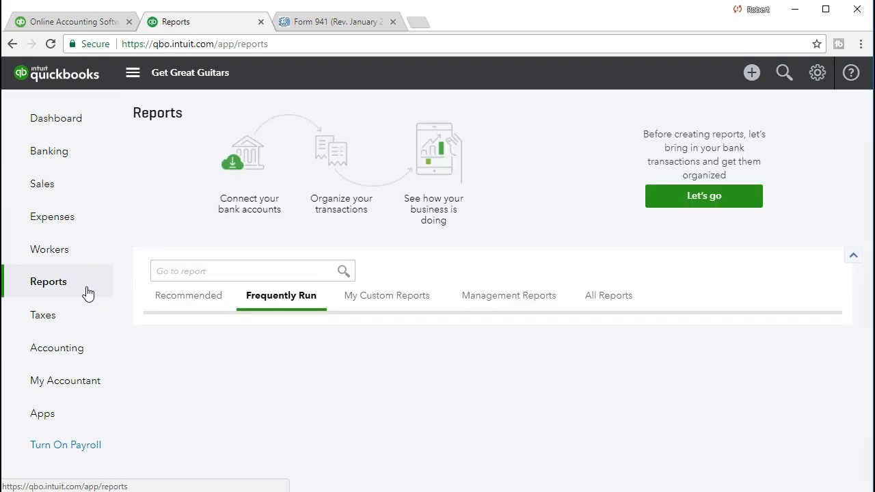
click(177, 364)
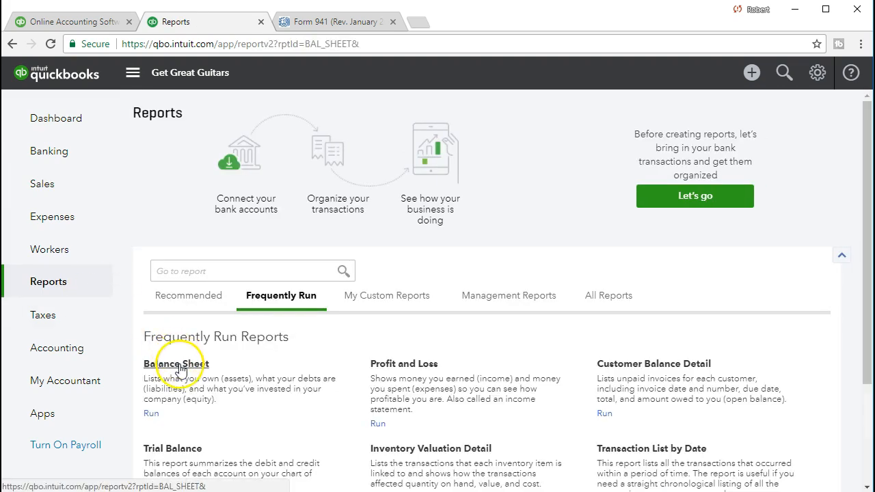
scroll(181, 369, down, 1)
scroll(181, 369, up, 1)
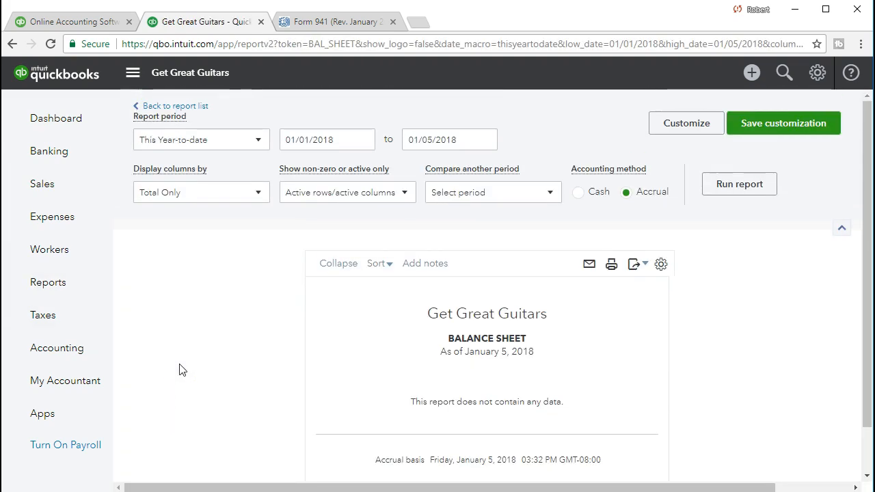
Run the Balance Sheet for 02/01/2021 to 02/28/2021, showing A/R of $4,949.00.
drag(340, 142, 278, 141)
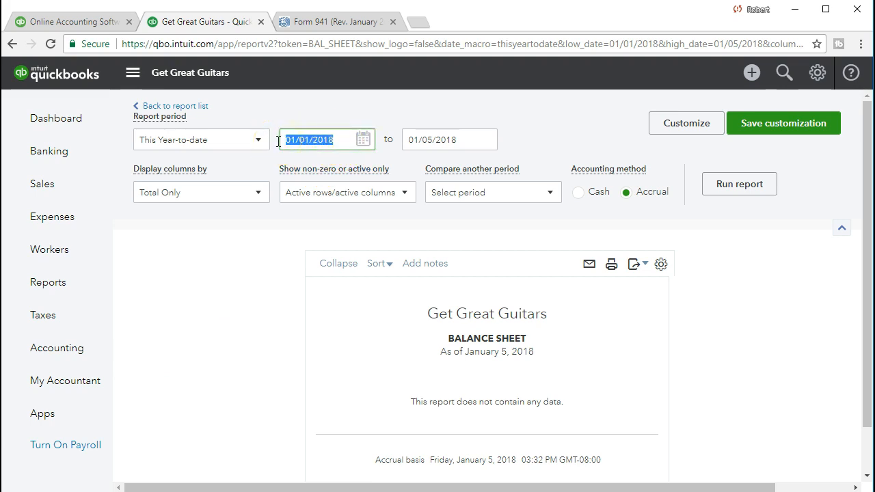
text(02/01/2021)
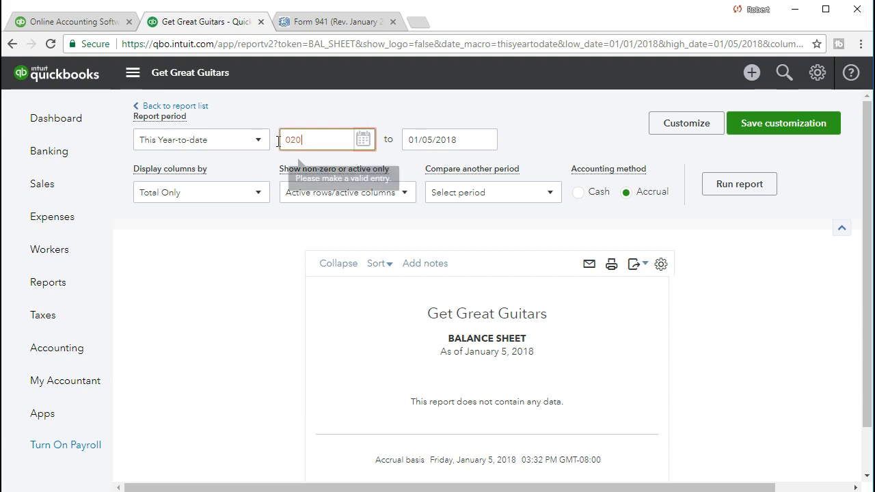
key(Tab)
text(02012)
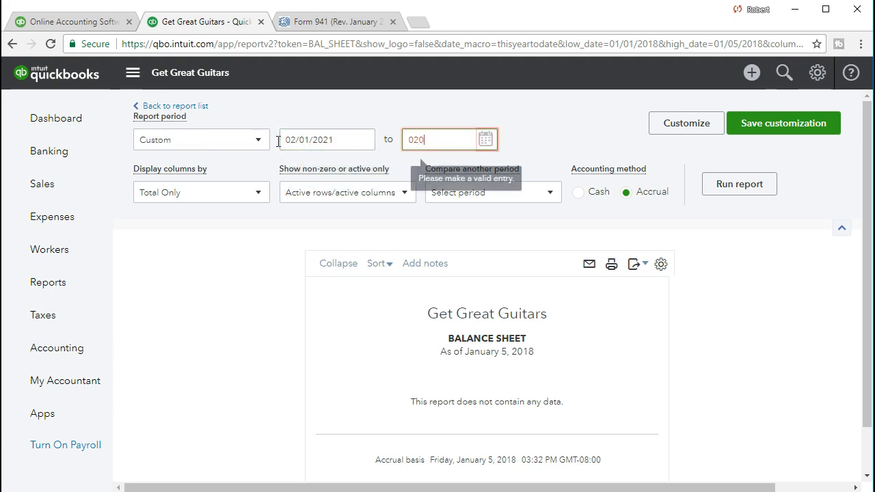
key(BackSpace)
key(BackSpace)
key(BackSpace)
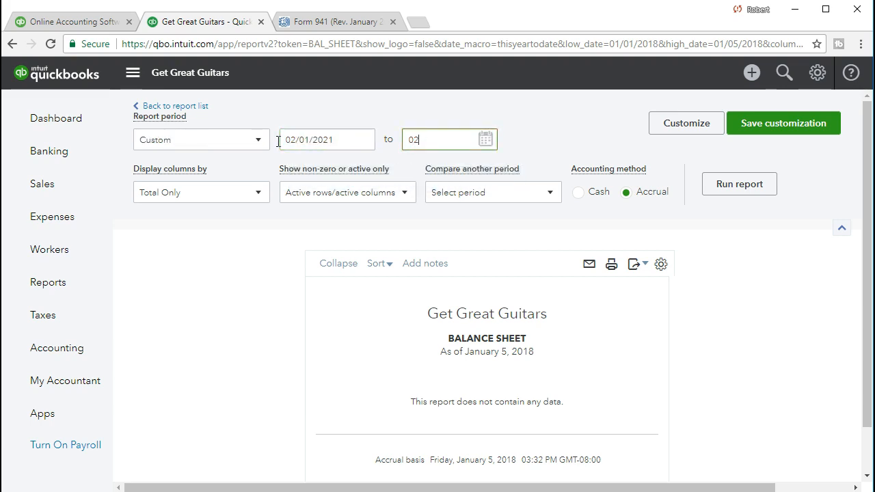
text(282021)
key(Tab)
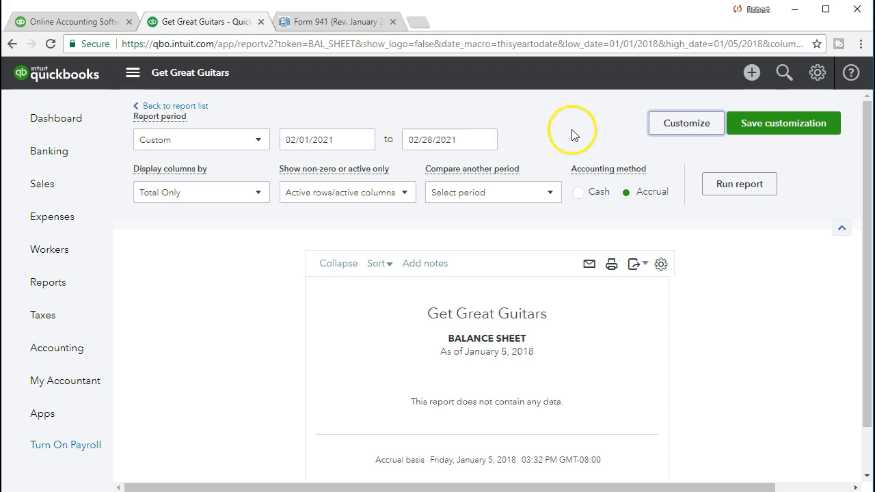
click(704, 190)
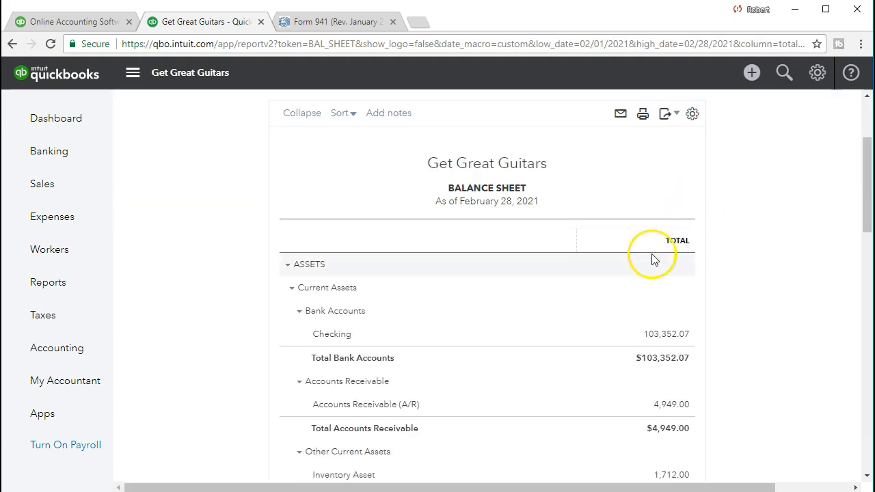
scroll(595, 288, down, 1)
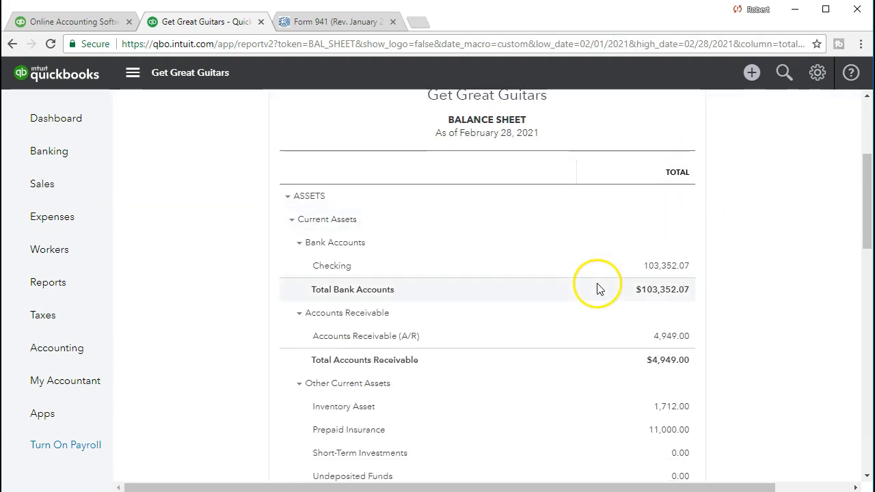
click(662, 342)
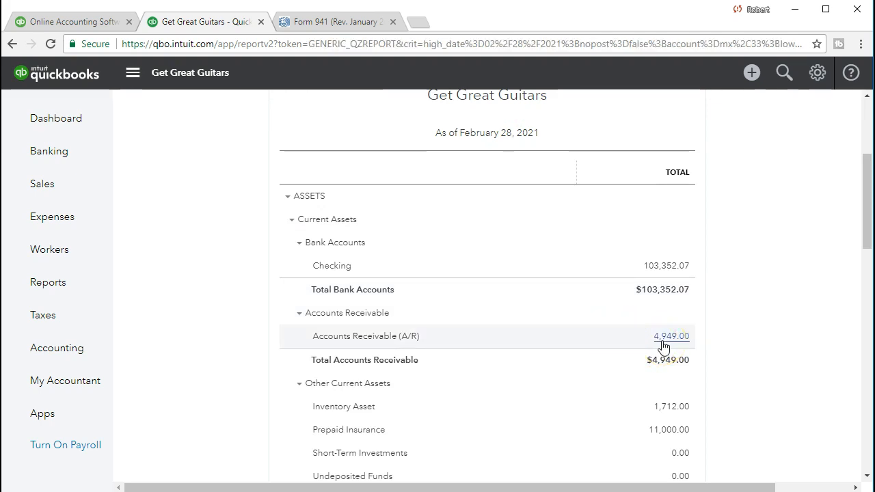
scroll(662, 346, down, 3)
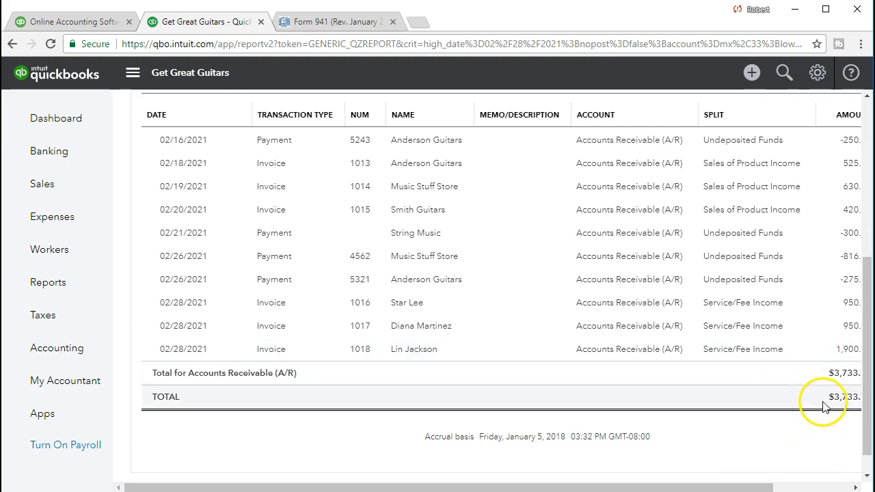
click(839, 359)
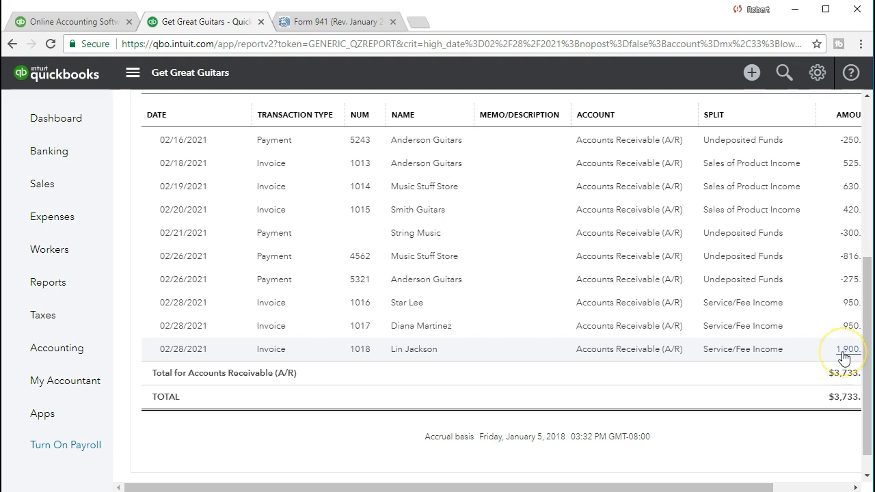
click(845, 357)
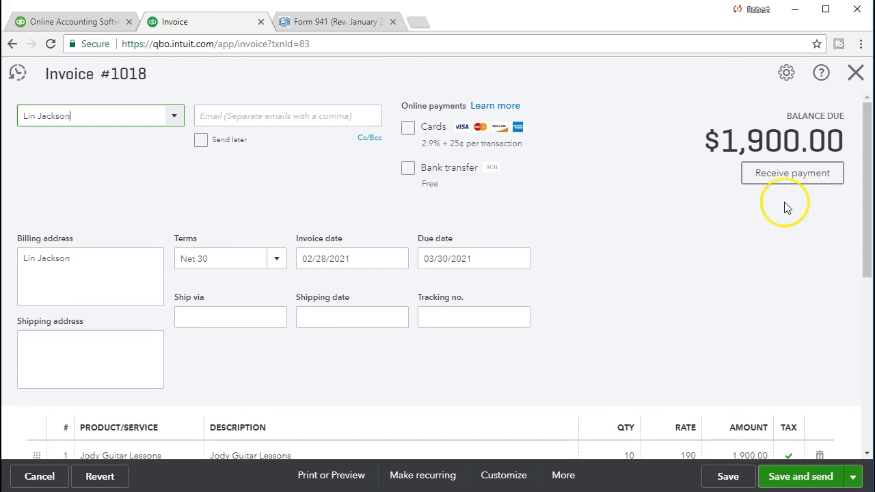
click(848, 82)
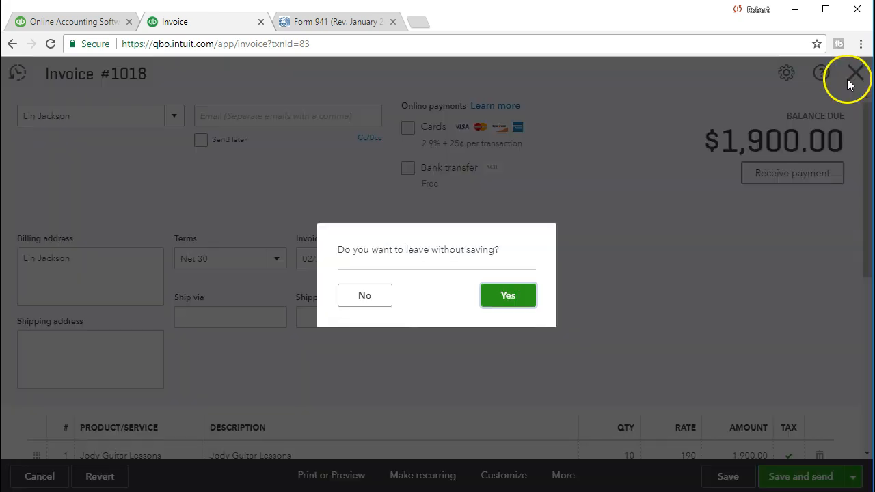
click(507, 300)
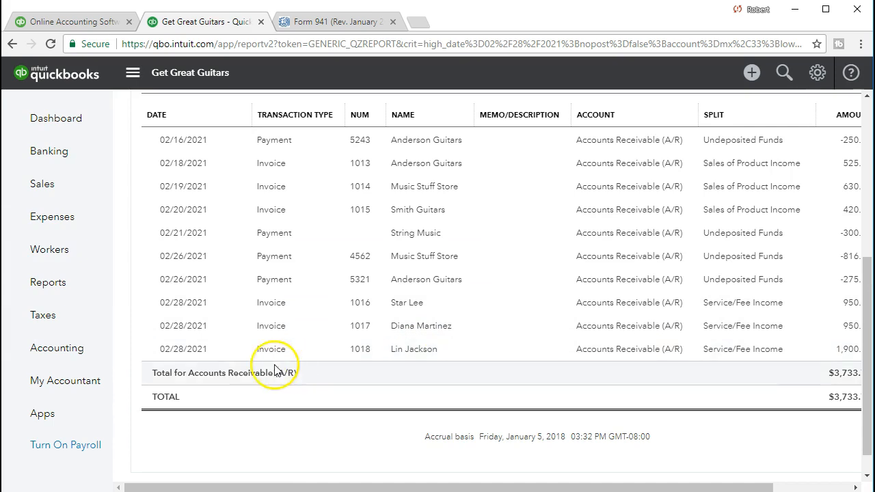
click(69, 295)
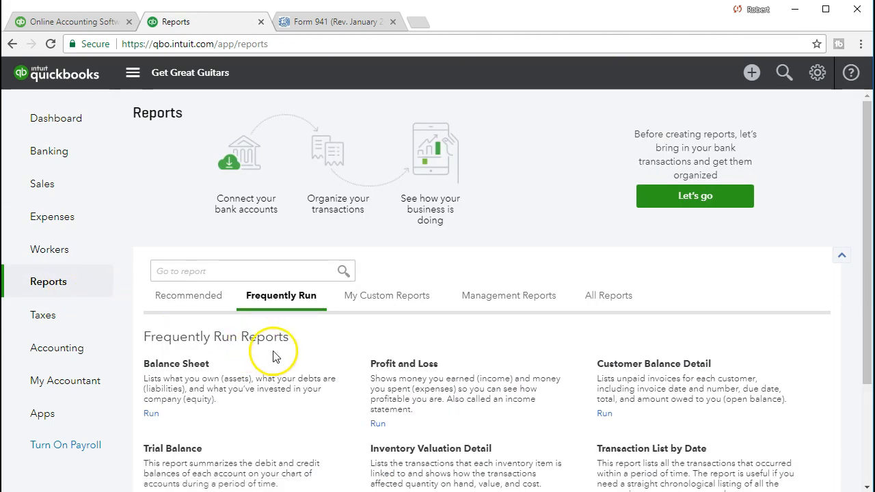
Open the Profit and Loss report from the reports list.
click(408, 364)
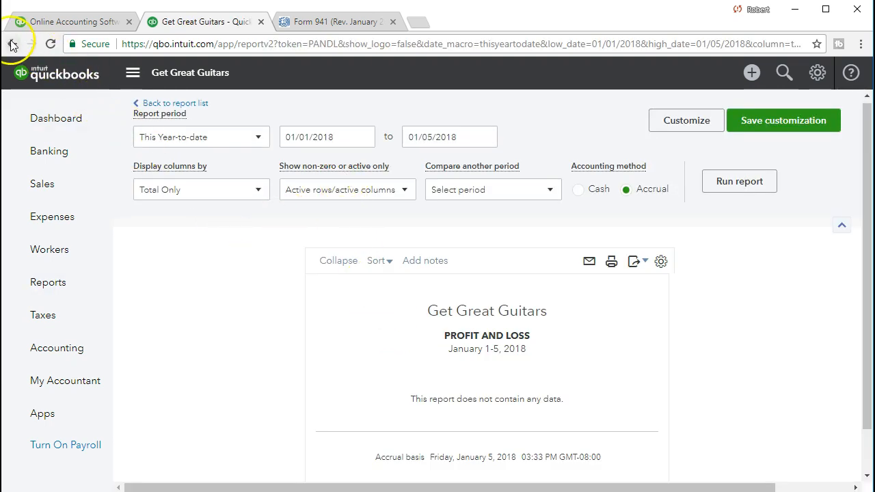
click(39, 287)
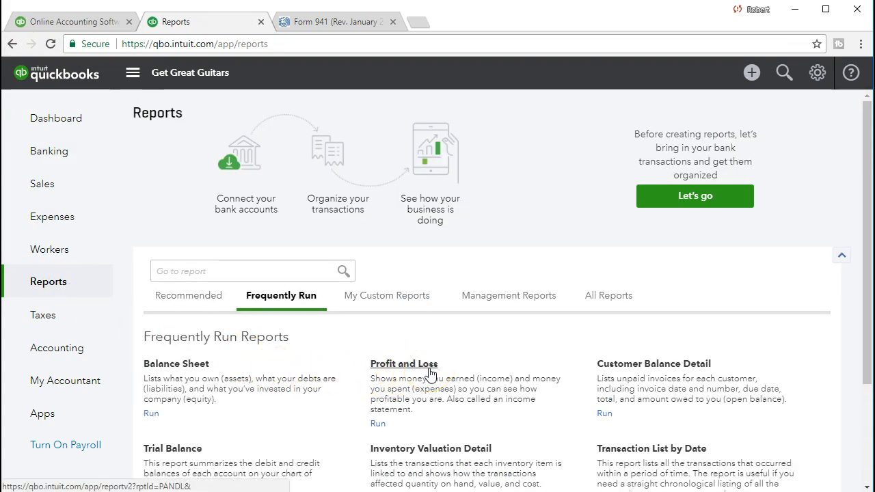
click(431, 373)
Set the Profit and Loss period to 02/01/2021 through 02/28/2021 and refresh it.
drag(353, 143, 269, 137)
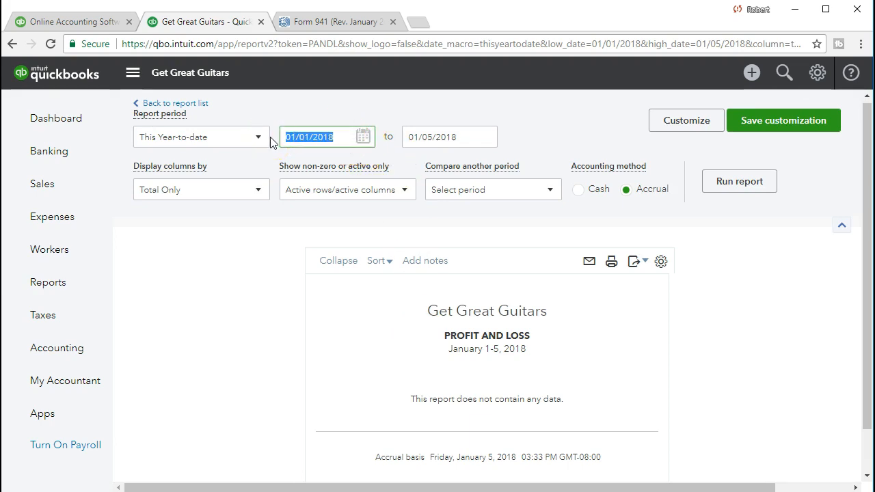
text(020121)
key(Tab)
text(0221)
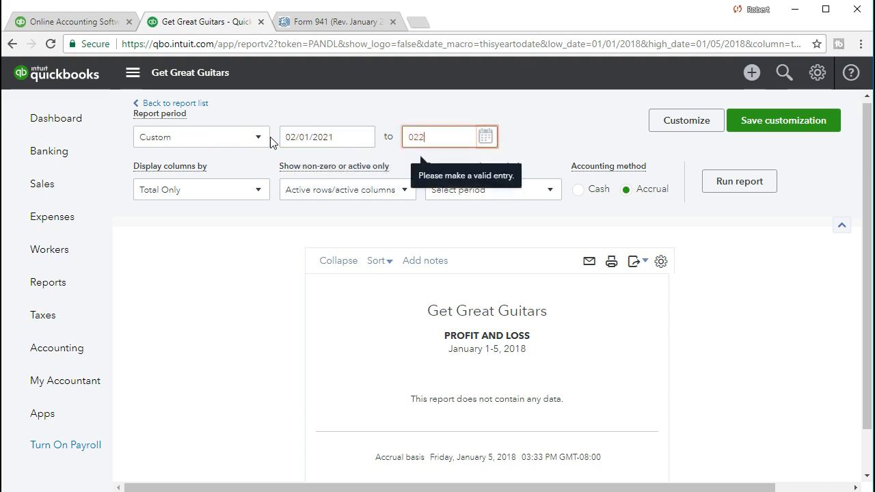
key(BackSpace)
key(BackSpace)
text(28/202)
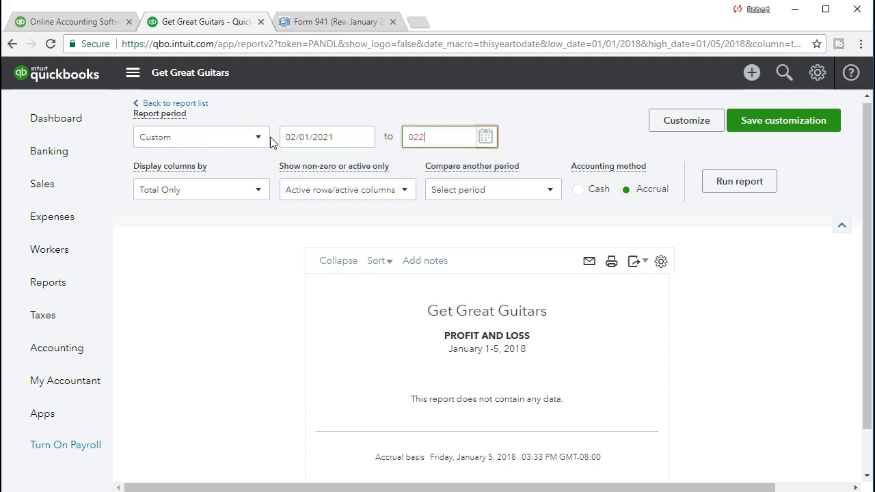
text(1)
key(Tab)
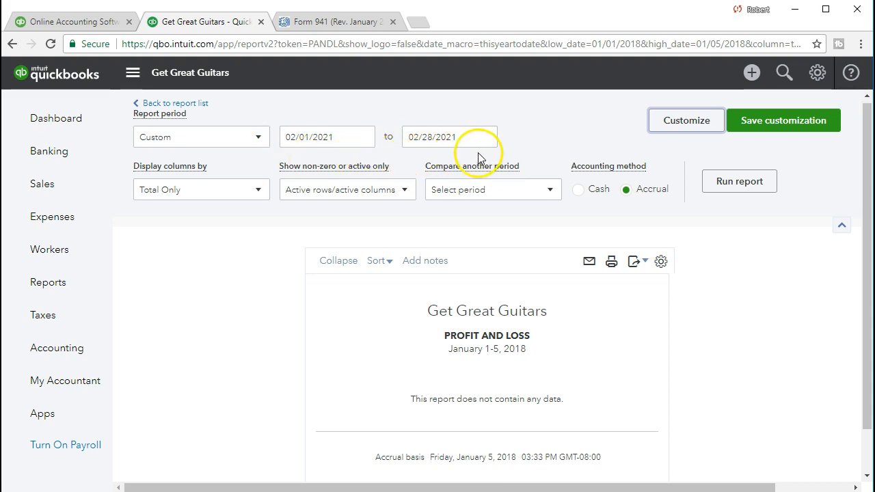
click(722, 191)
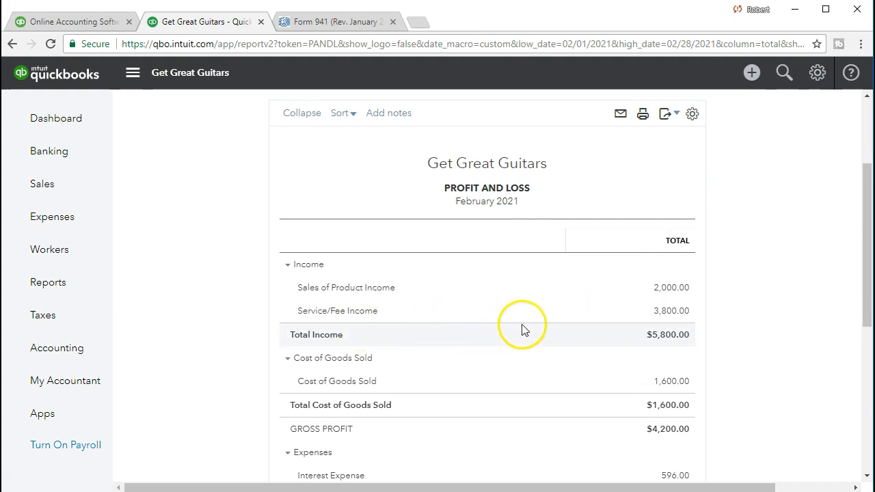
Run the February report, drill into the 3,800.00 Service/Fee Income, and open invoice #1016 for 950.00.
click(645, 318)
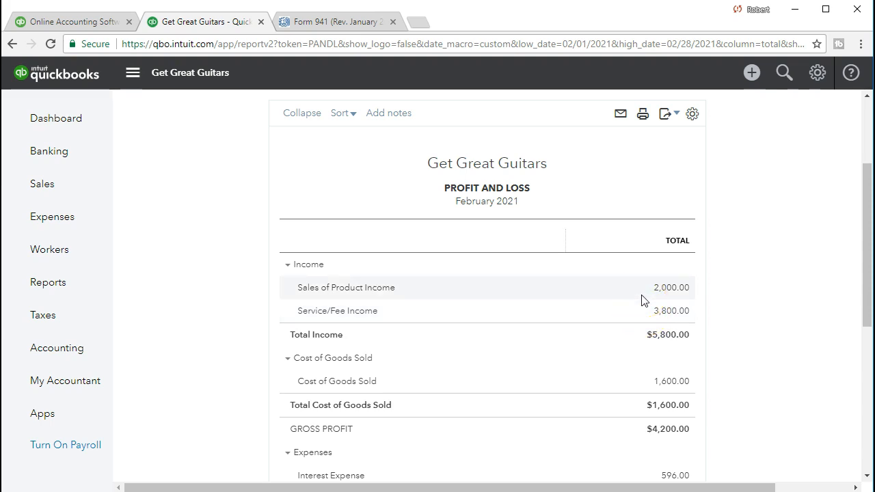
click(684, 311)
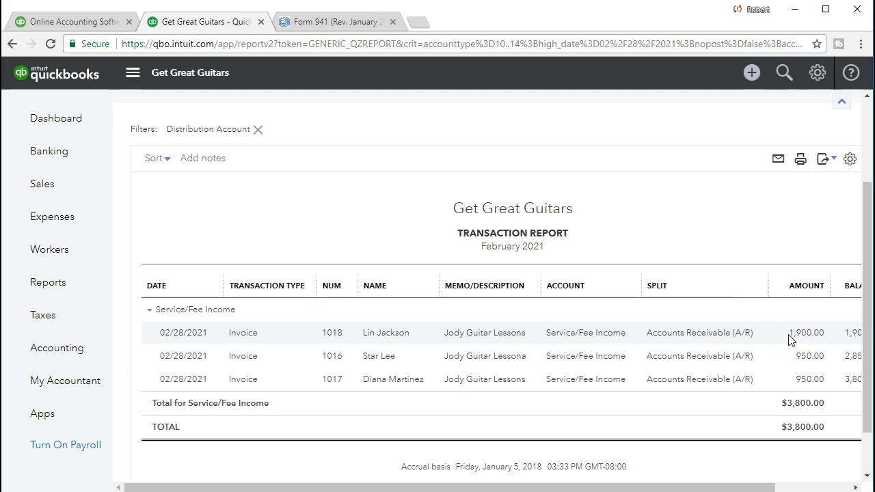
click(797, 356)
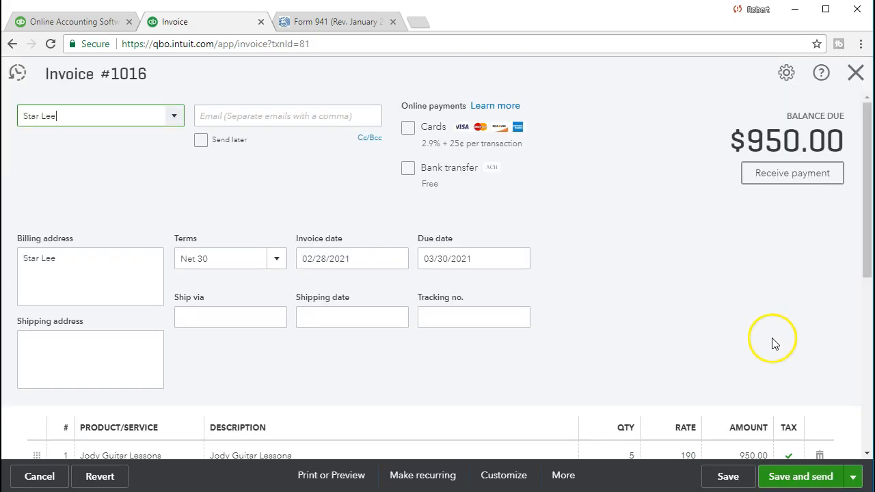
Close invoice #1016 without saving and go back to the Profit and Loss summary.
scroll(764, 335, down, 4)
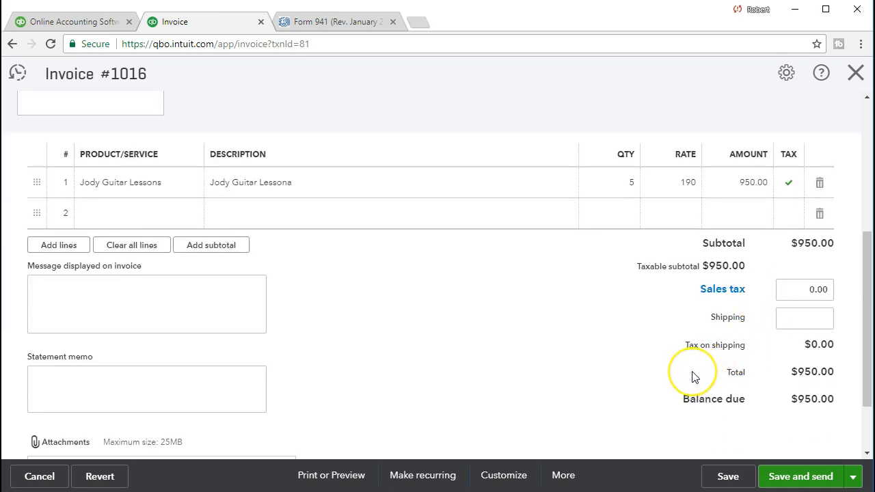
scroll(695, 376, up, 4)
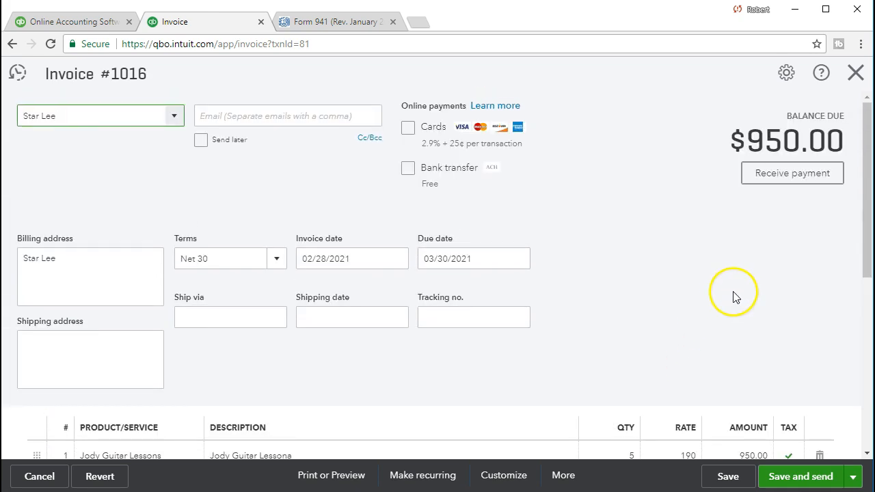
click(852, 73)
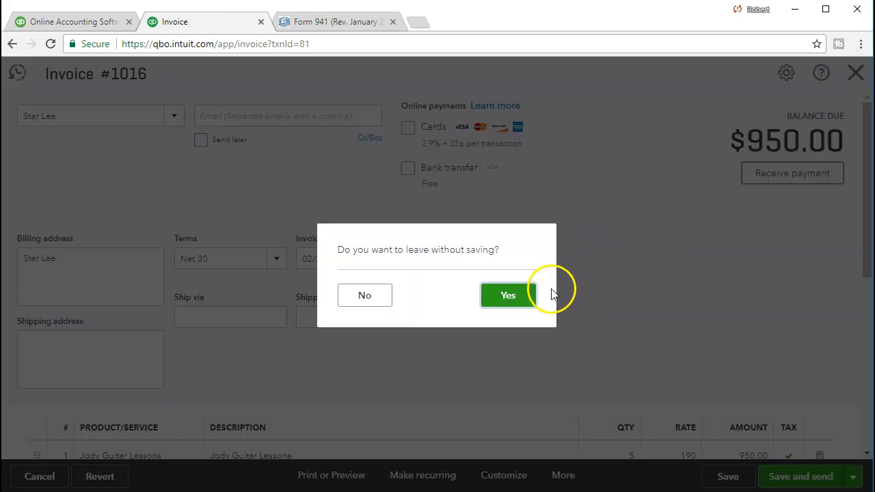
click(517, 299)
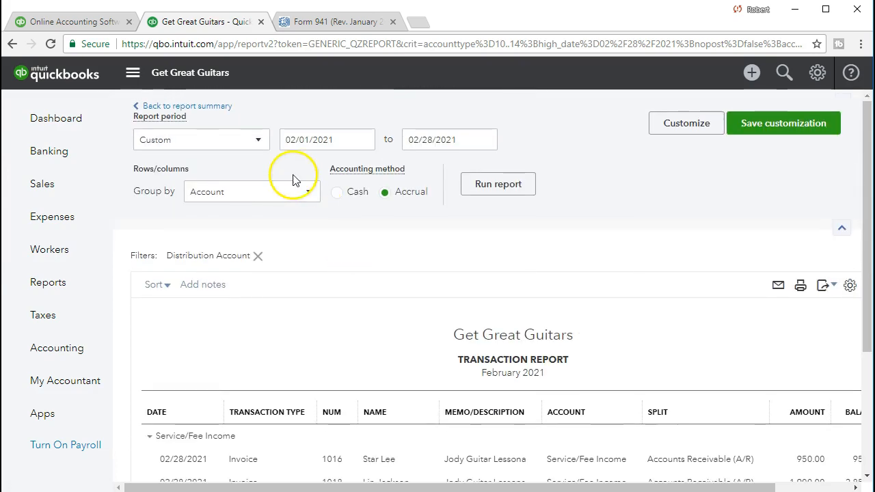
click(222, 114)
scroll(420, 293, down, 3)
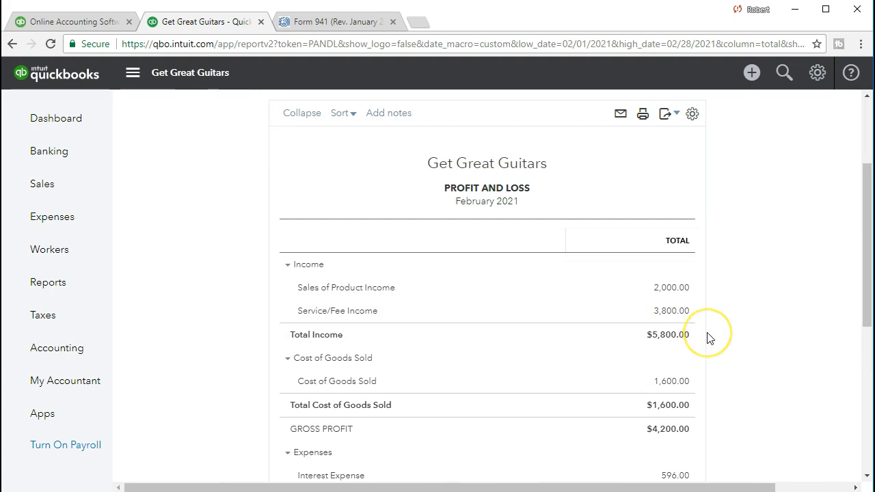
scroll(709, 339, down, 5)
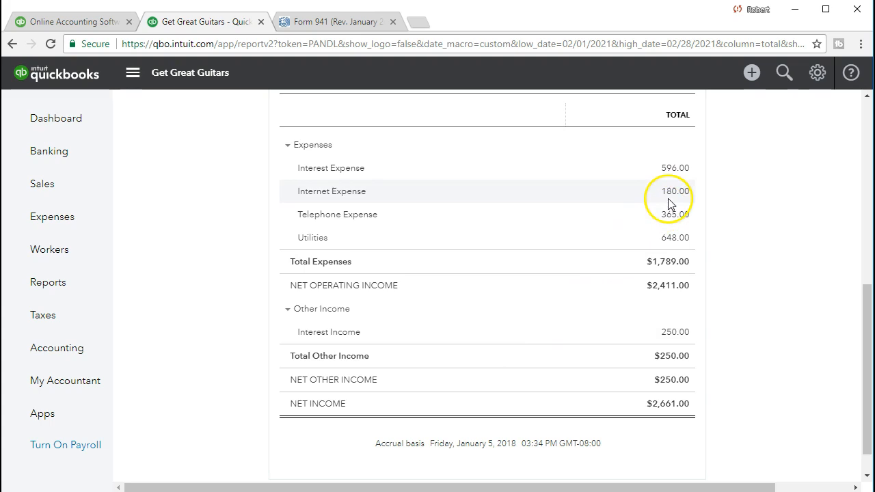
Start a new invoice and save the typed customer name as a new customer.
click(751, 73)
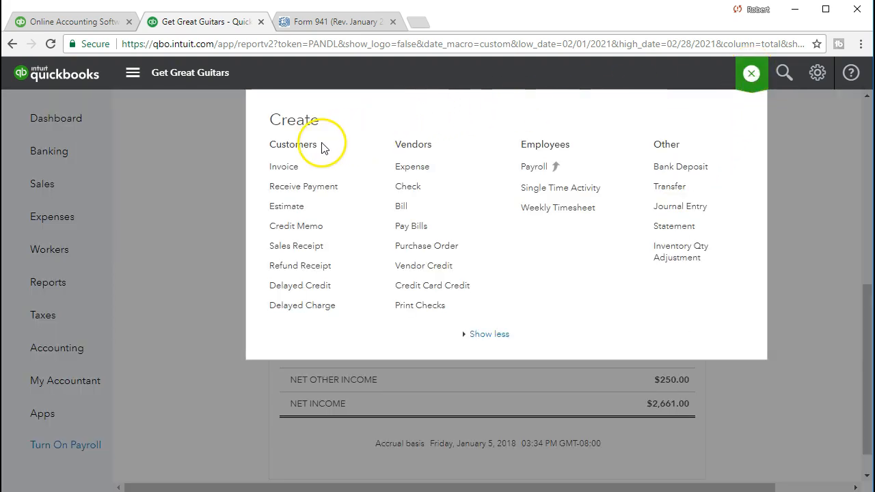
click(285, 169)
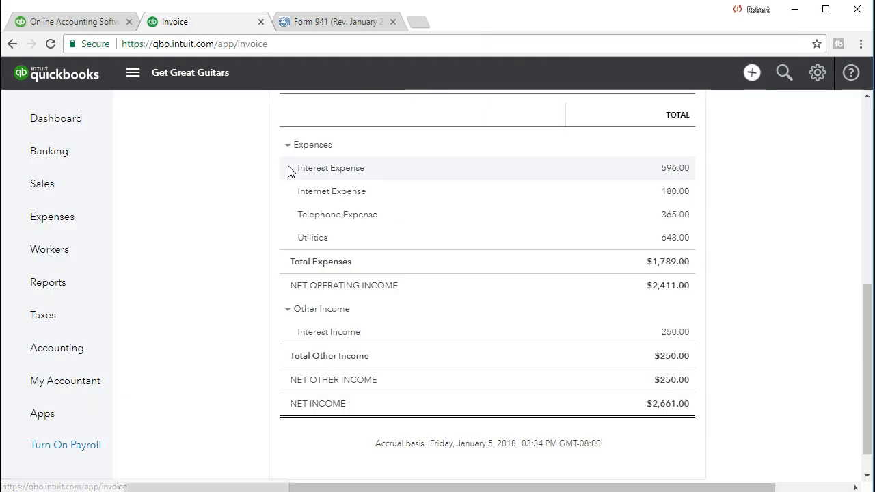
click(310, 182)
text(Jenny Jones)
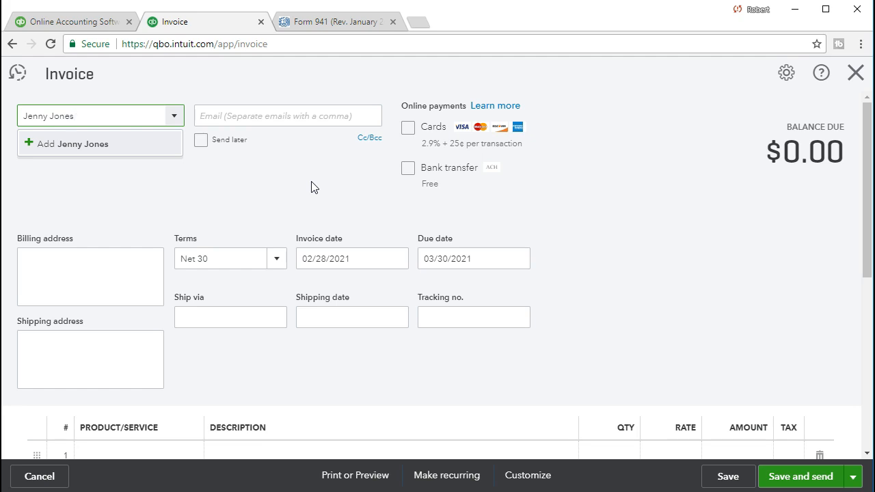
key(Return)
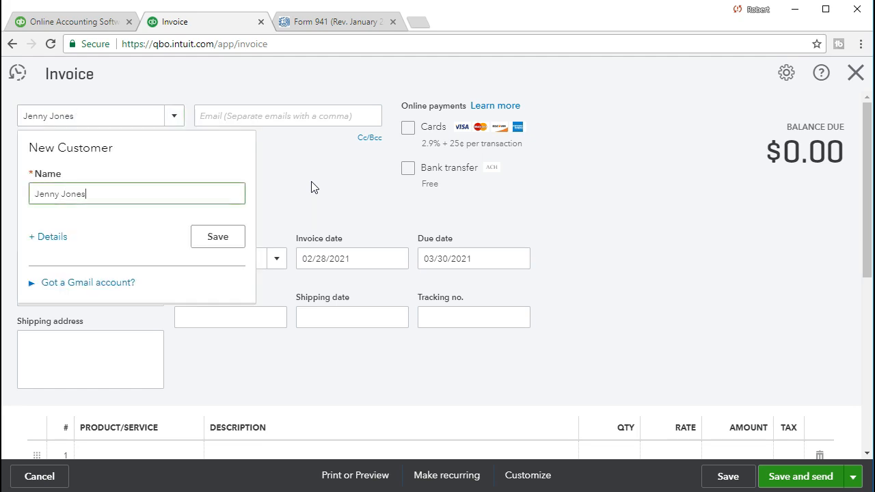
click(237, 246)
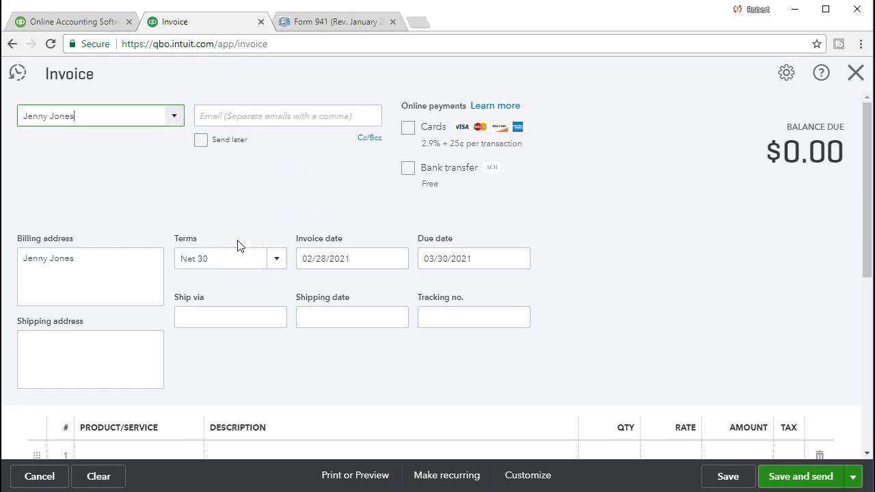
Move past the email, address and Net 30 terms fields to line 1's product.
key(Tab)
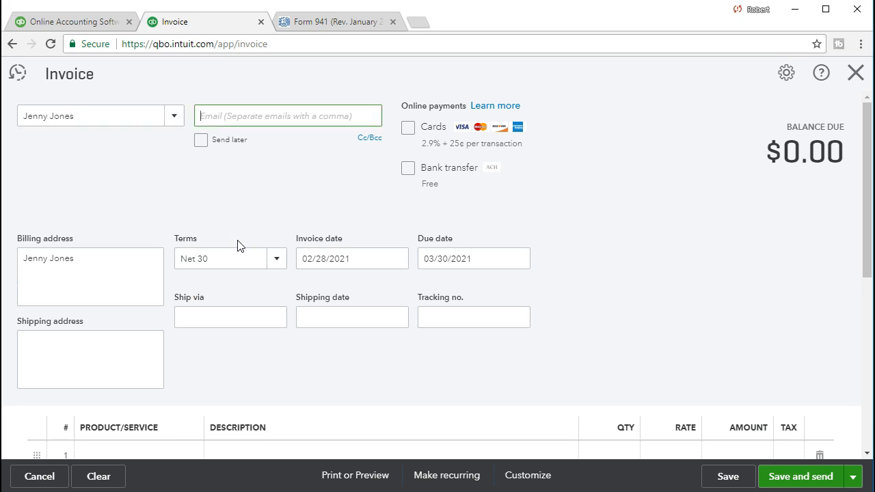
key(Tab)
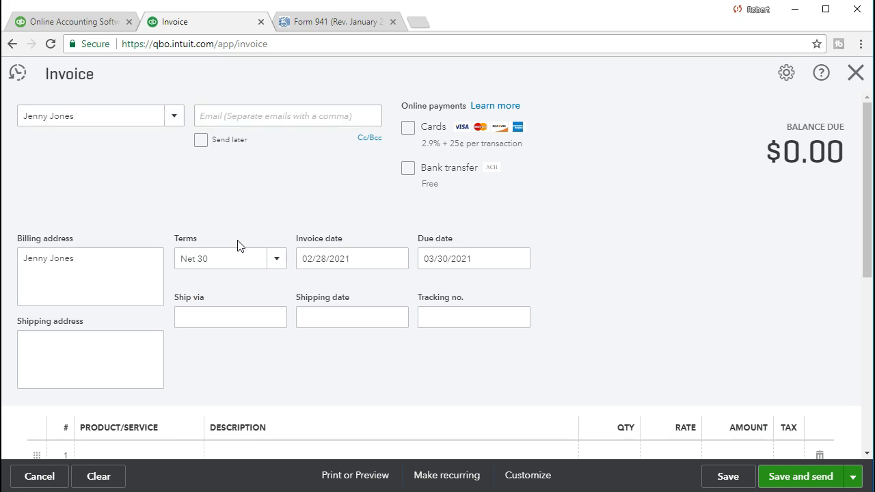
key(Tab)
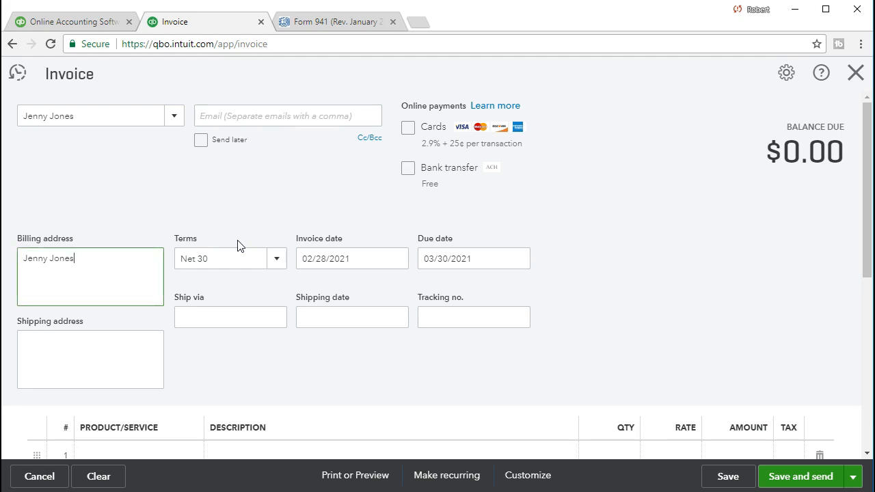
key(Tab)
key(Tab)
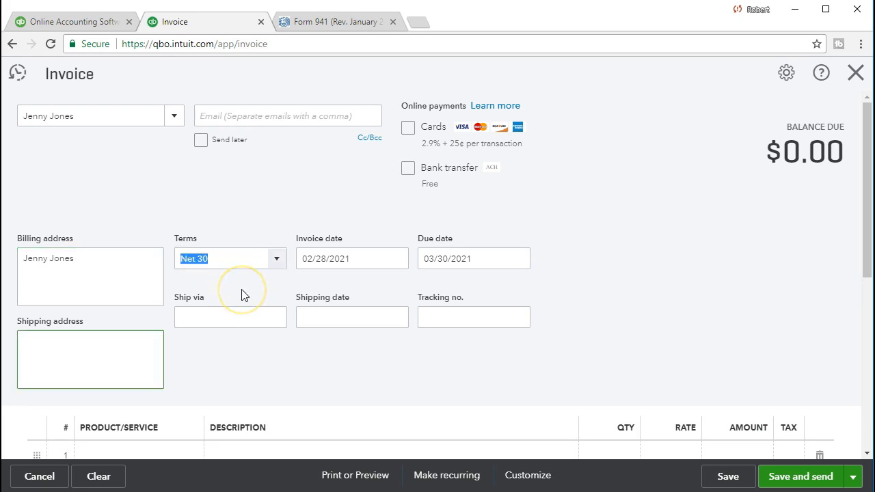
key(Tab)
key(Tab)
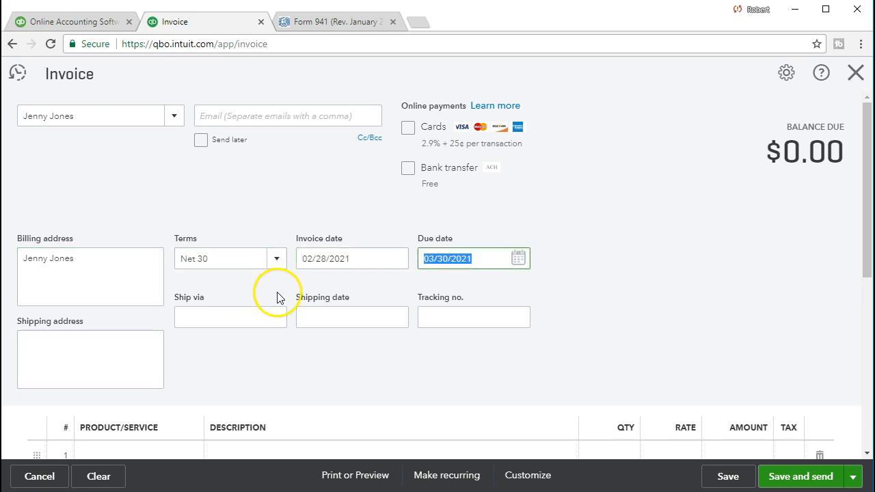
scroll(356, 319, down, 1)
scroll(307, 328, down, 1)
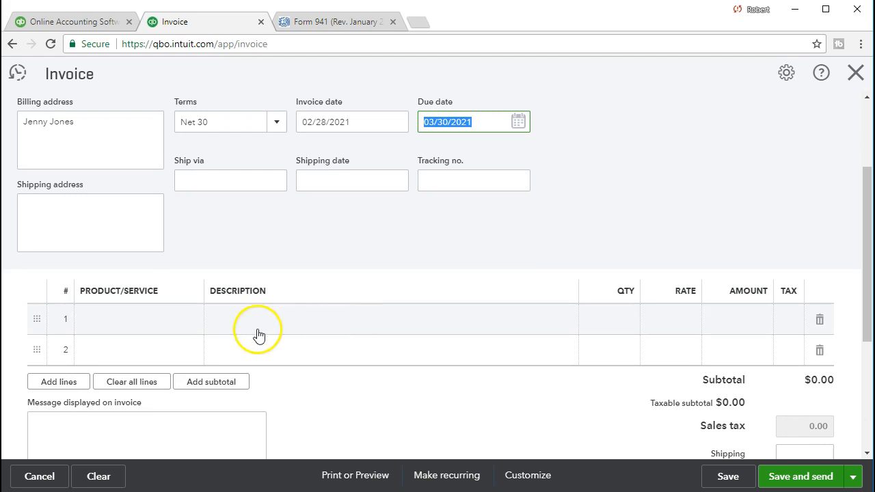
click(151, 319)
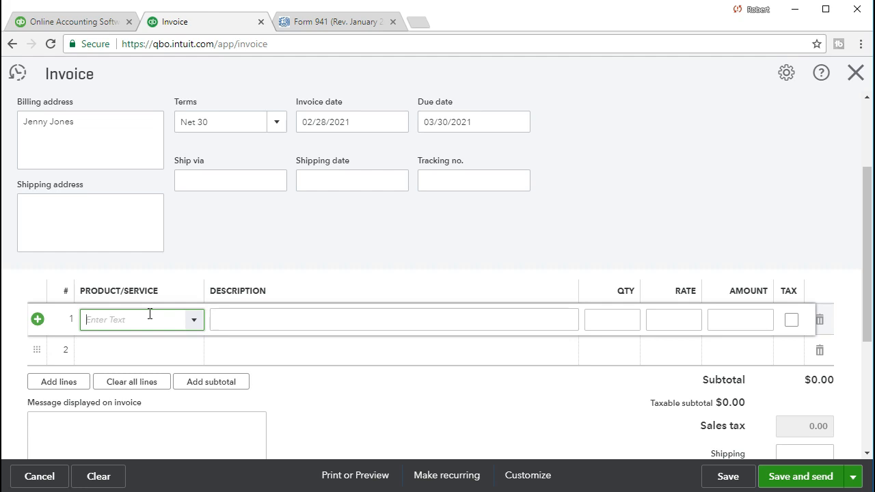
Enter the new item name on line 1, correcting 'Gutar' to 'Guitar' with the spelling suggestion.
text(Anb)
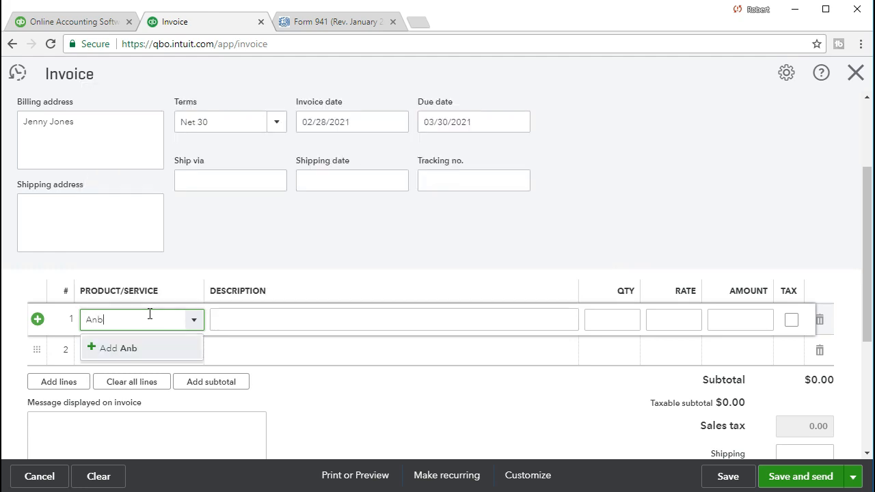
text(gela Gutar Lessons)
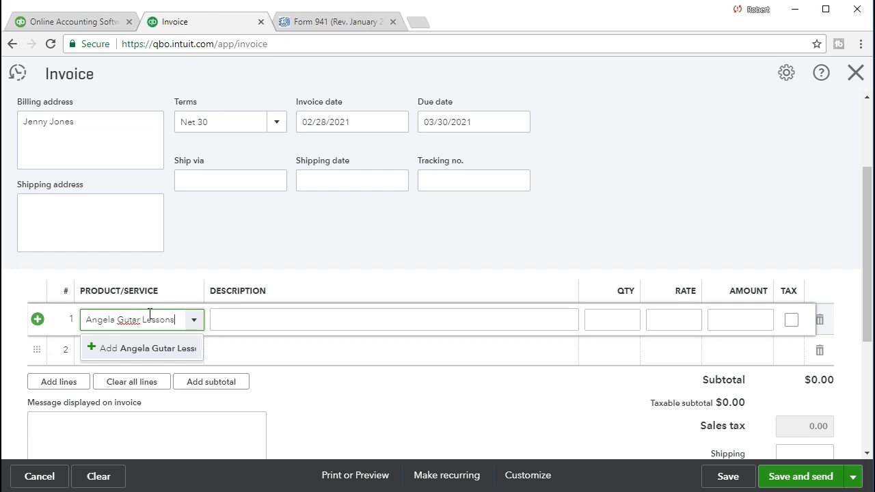
click(134, 319)
right_click(133, 319)
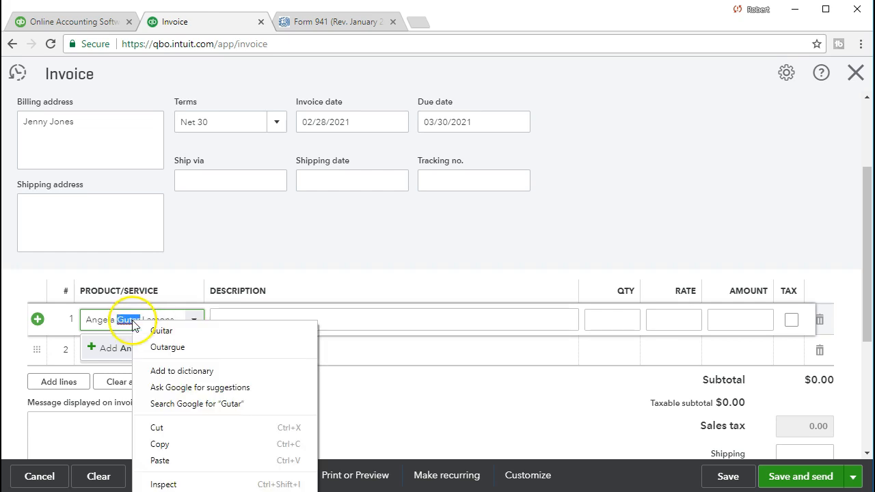
click(156, 329)
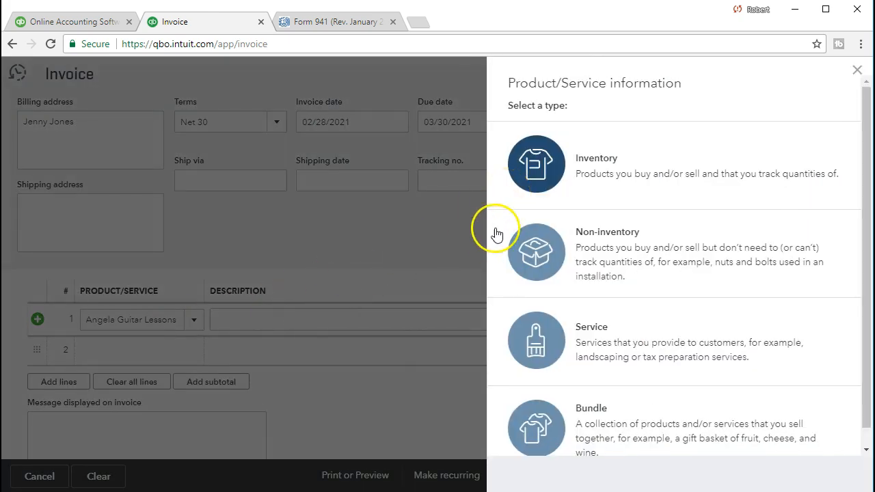
Make Angela Guitar Lessons a Service and paste its name as the sales description.
click(532, 339)
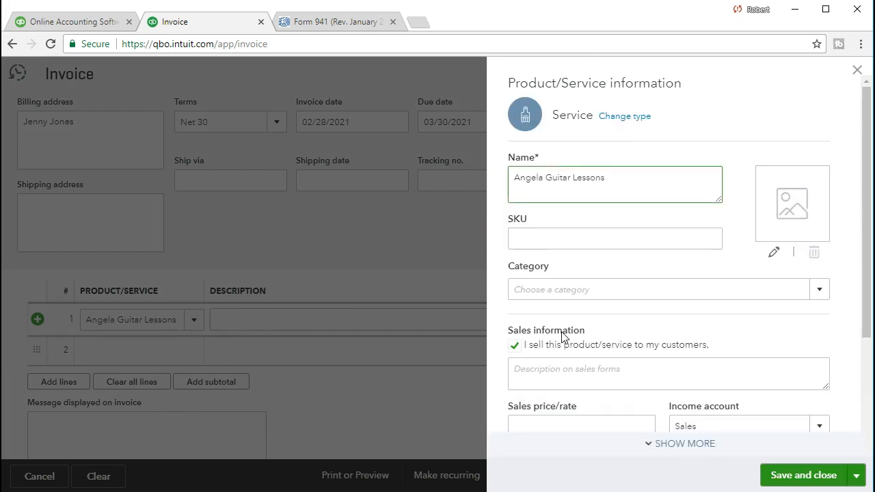
key(Tab)
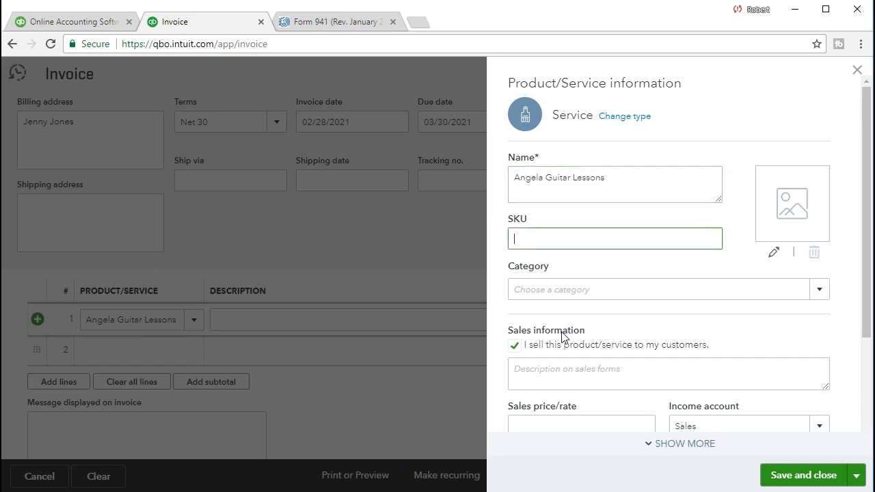
key(Tab)
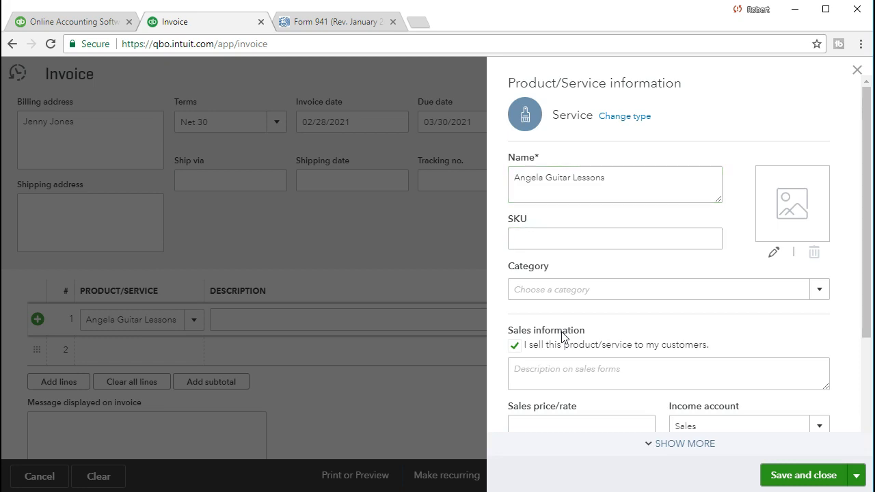
click(567, 313)
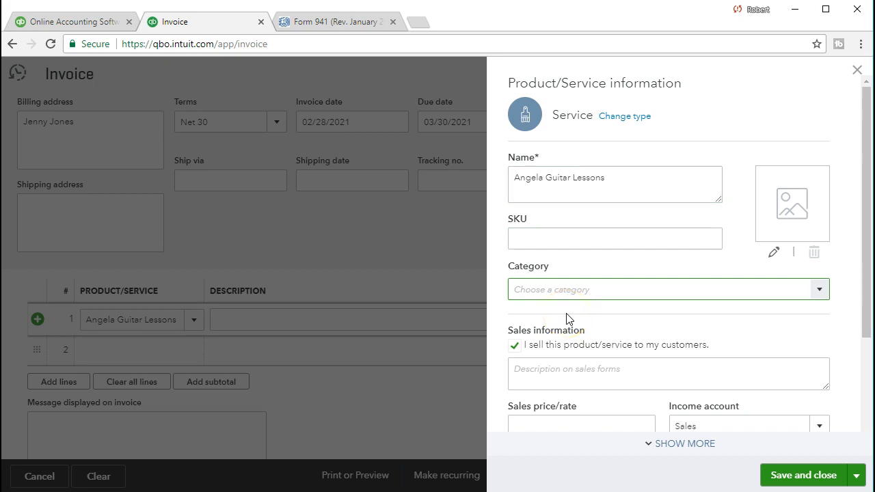
click(523, 371)
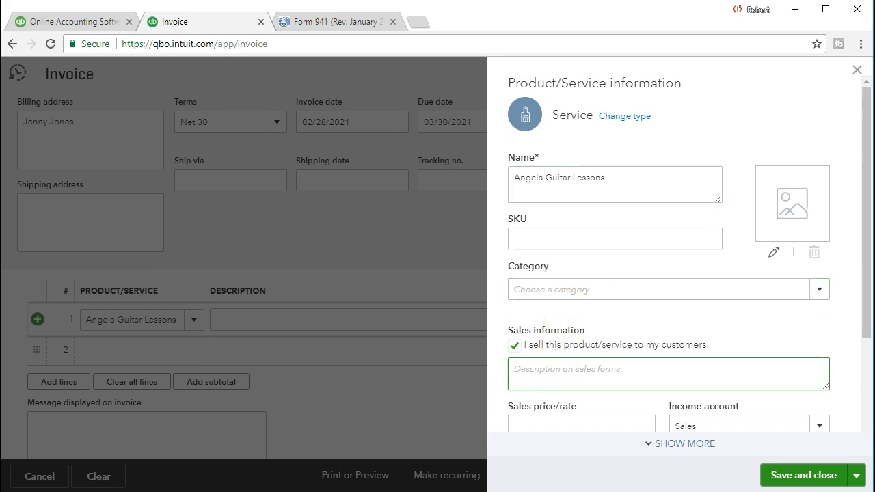
click(639, 371)
text(Angela Guitar Lessons)
key(Tab)
Price the service at 150, book it to Service/Fee Income, mark it non-taxable, and save.
scroll(639, 373, down, 2)
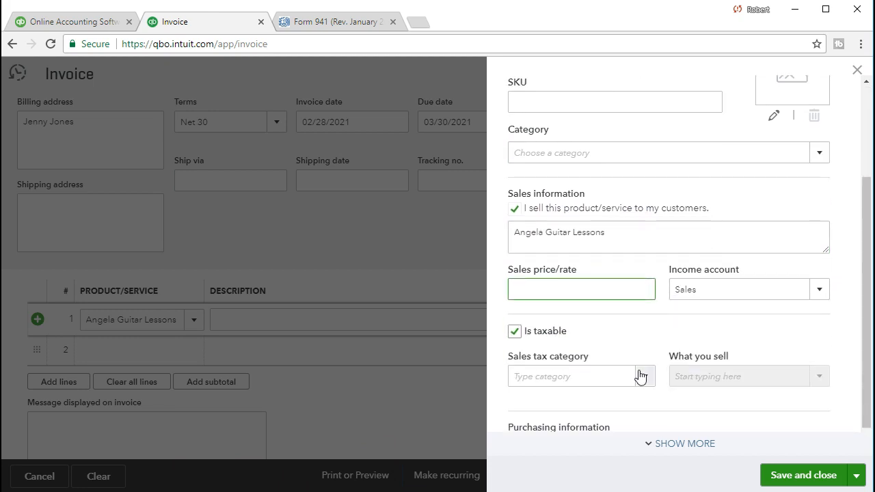
text(150)
key(Tab)
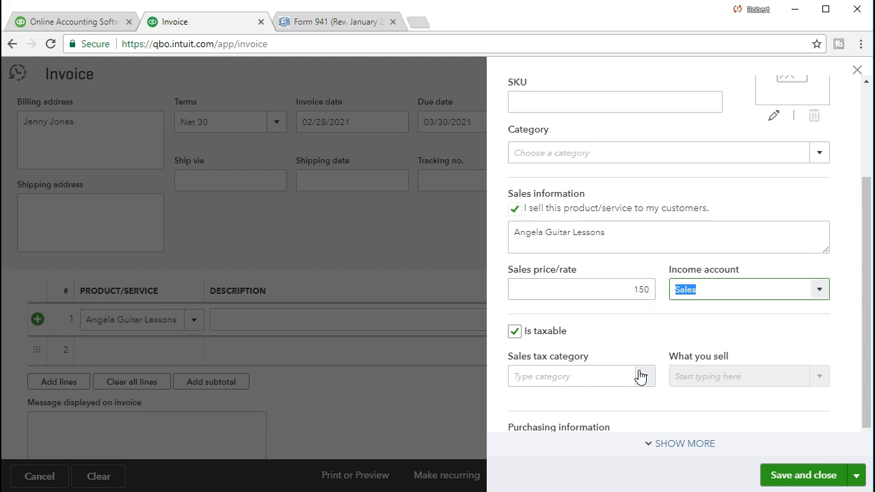
click(819, 291)
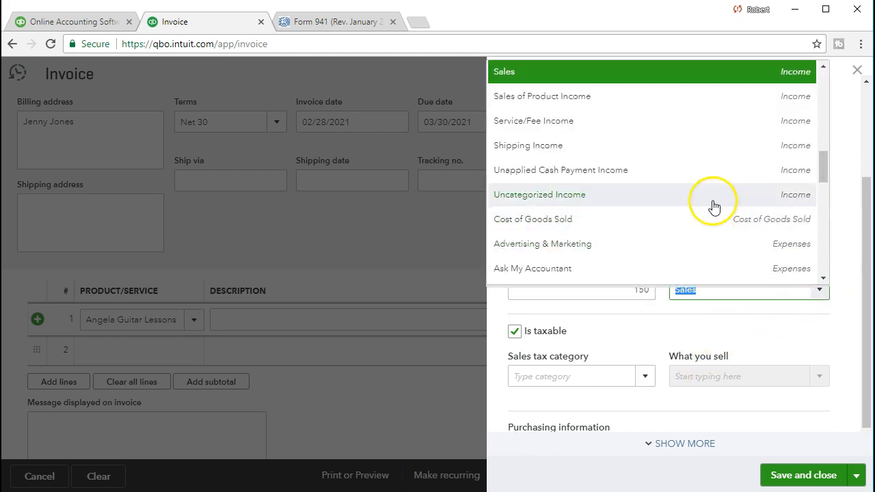
click(637, 126)
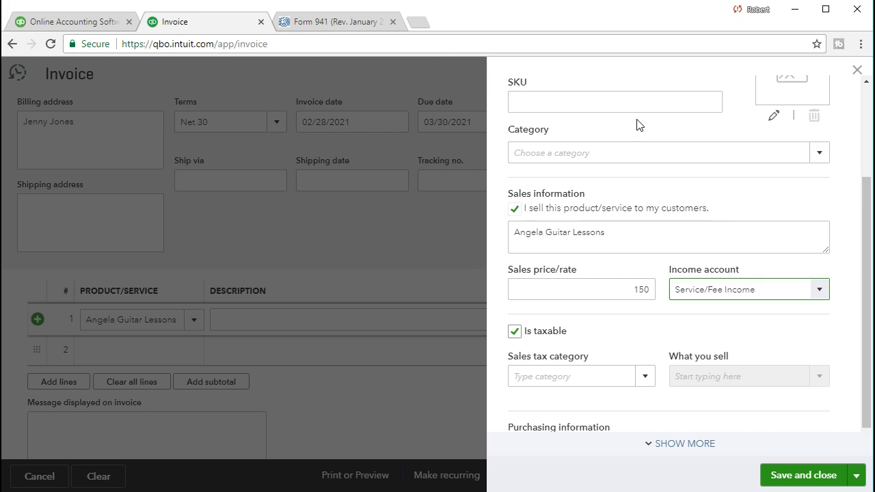
key(Tab)
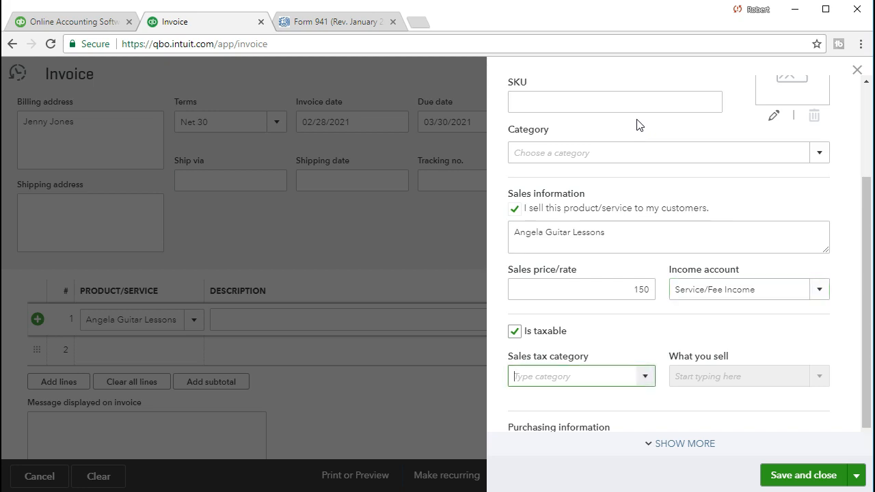
click(515, 333)
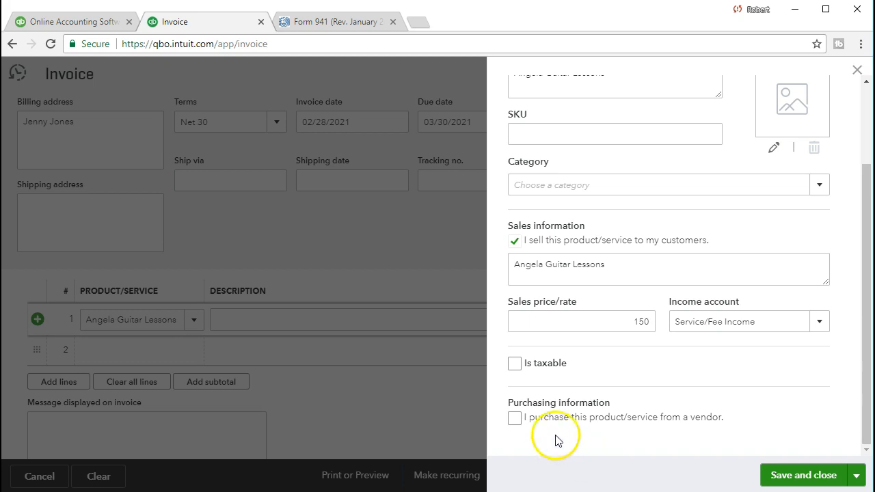
click(777, 467)
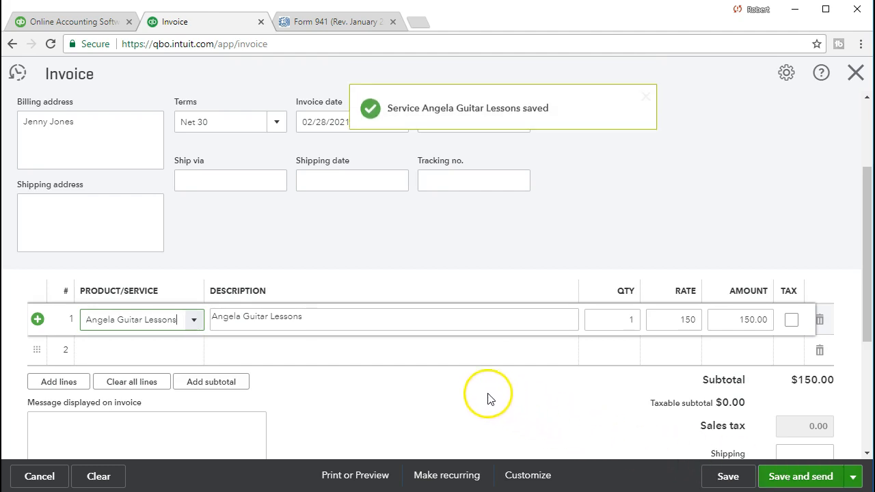
Set line 1's quantity to 7 Angela Guitar Lessons, totalling 1,050.00.
key(Tab)
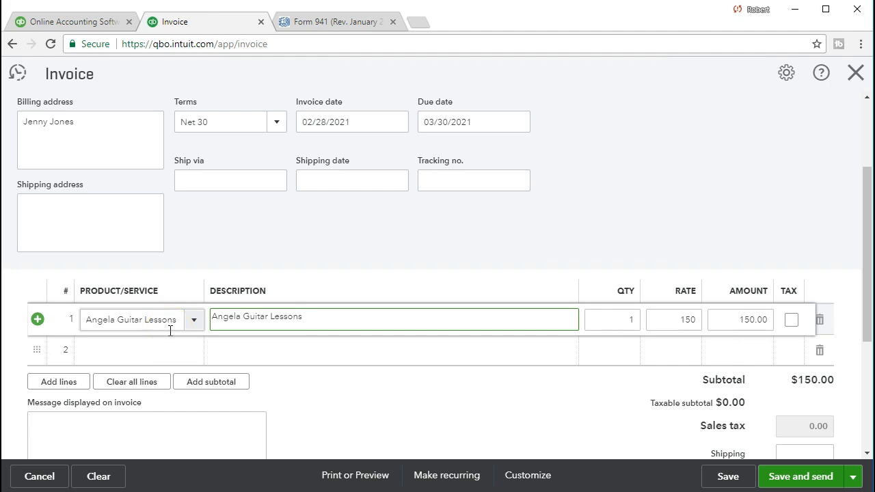
key(Tab)
click(121, 365)
click(612, 317)
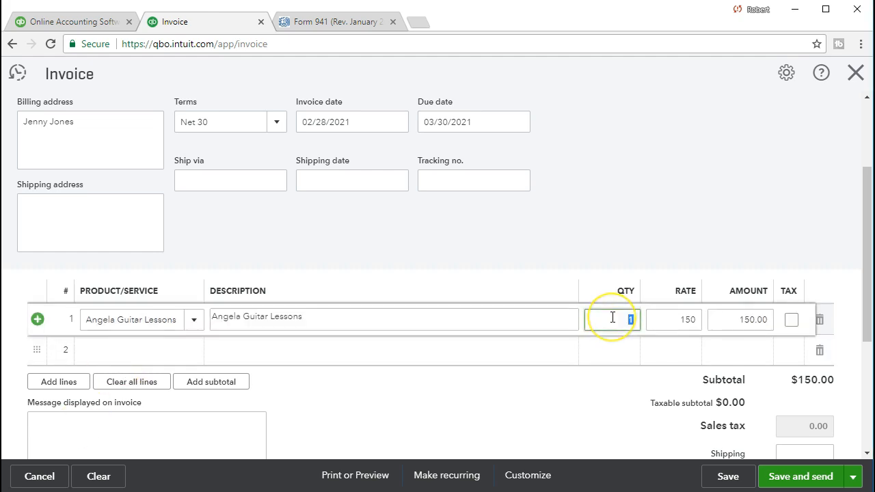
text(7)
key(Tab)
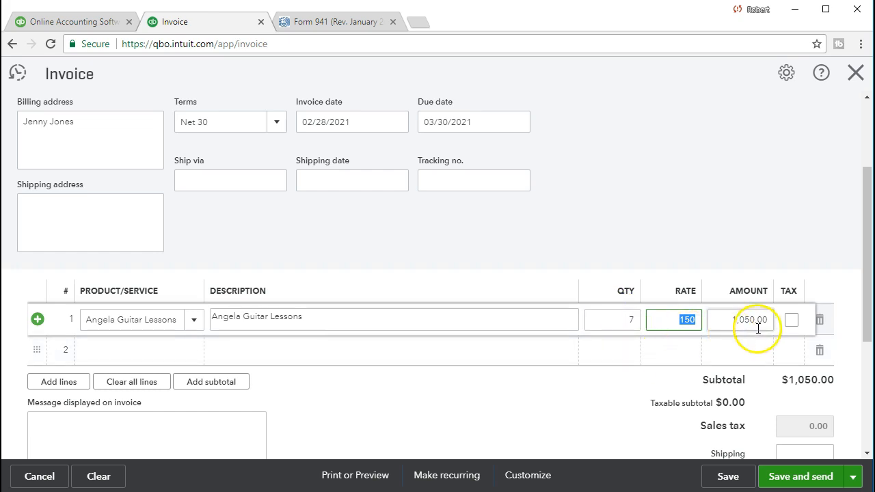
click(551, 350)
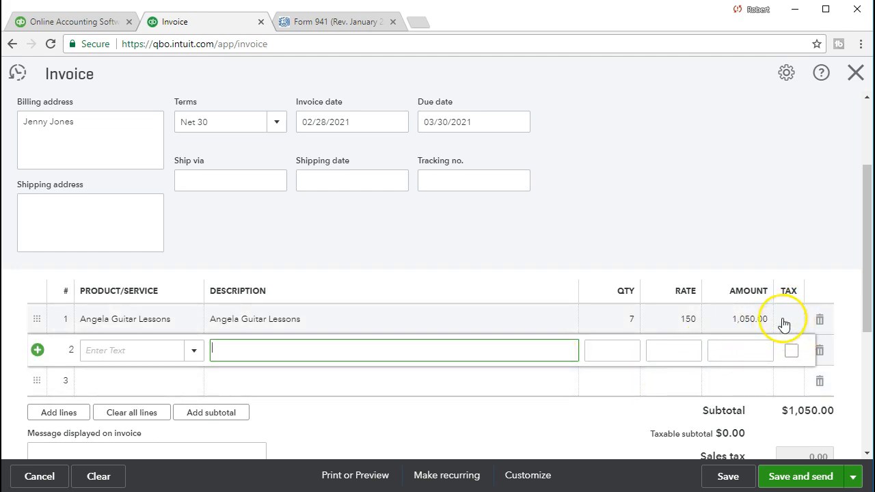
click(491, 331)
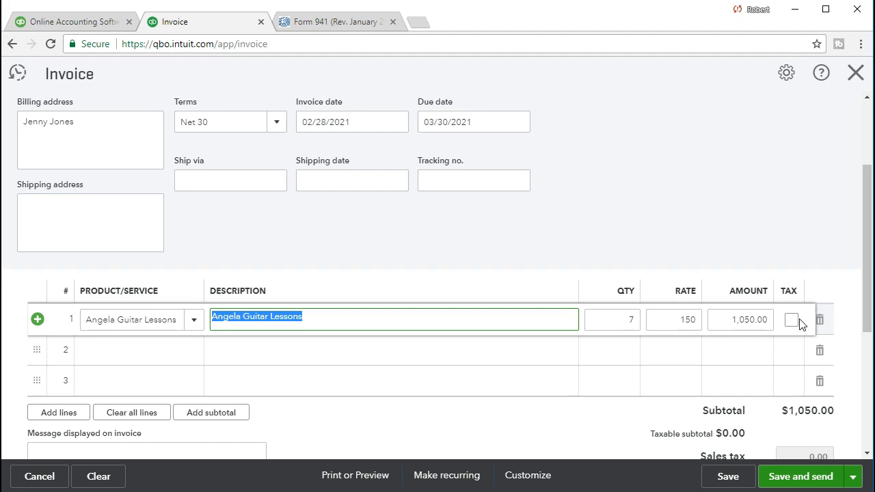
click(530, 357)
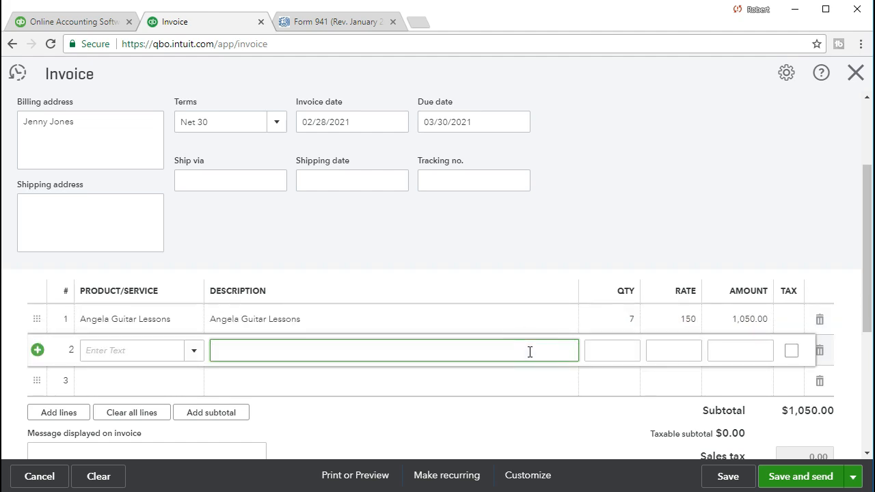
Save the invoice as #1019 and close it.
scroll(530, 352, down, 1)
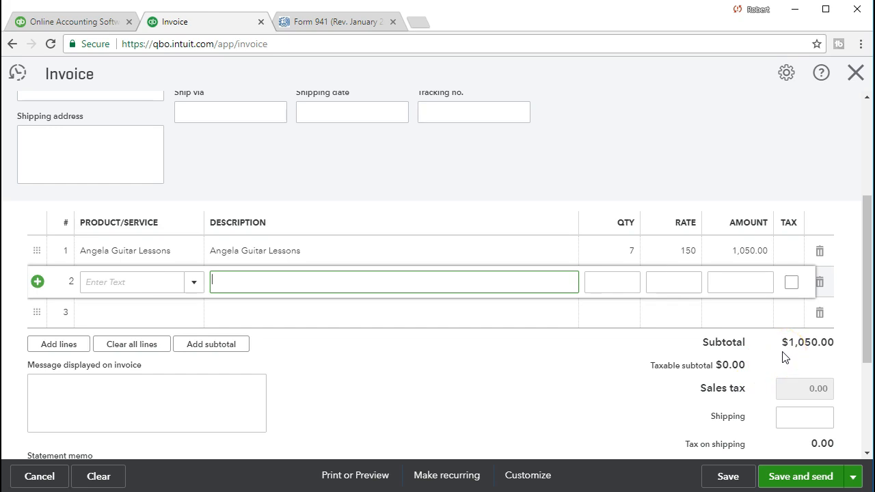
scroll(607, 410, up, 3)
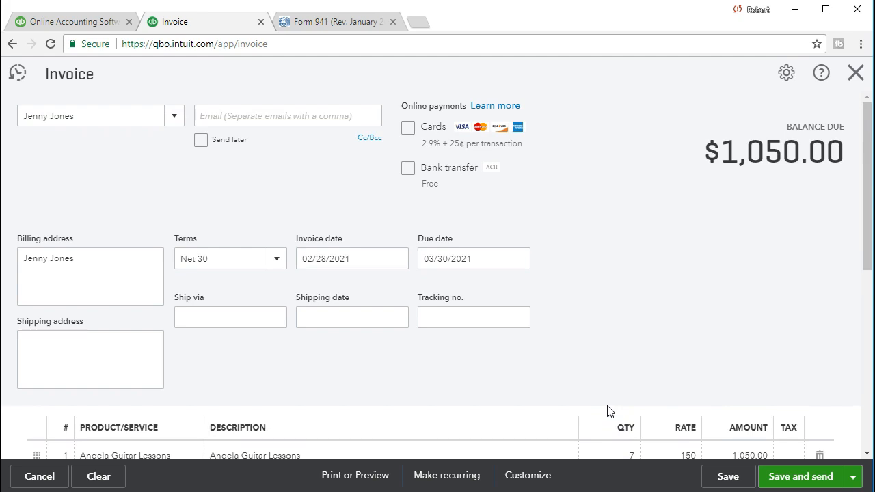
click(717, 474)
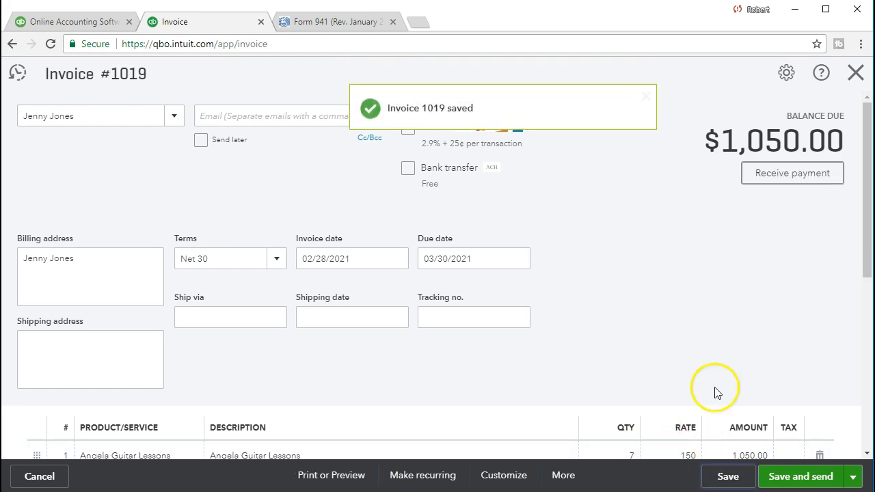
click(854, 74)
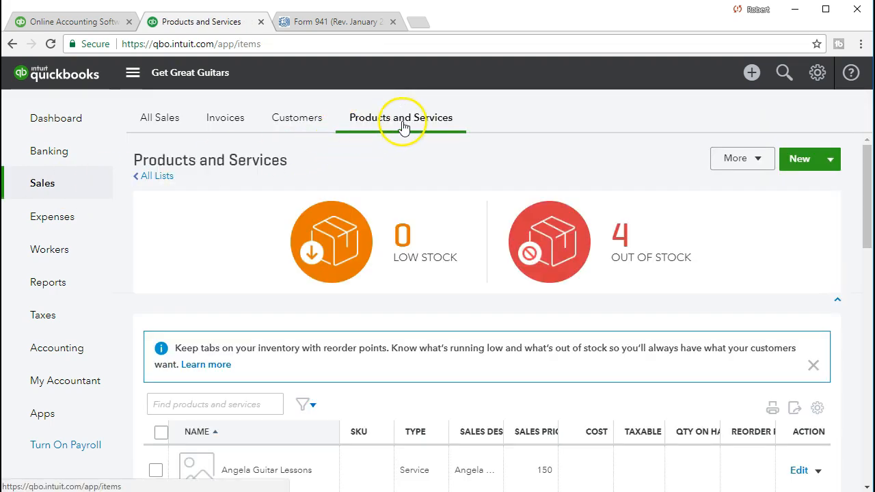
Open the Angela Guitar Lessons item, then close its details panel without changes.
scroll(445, 258, down, 2)
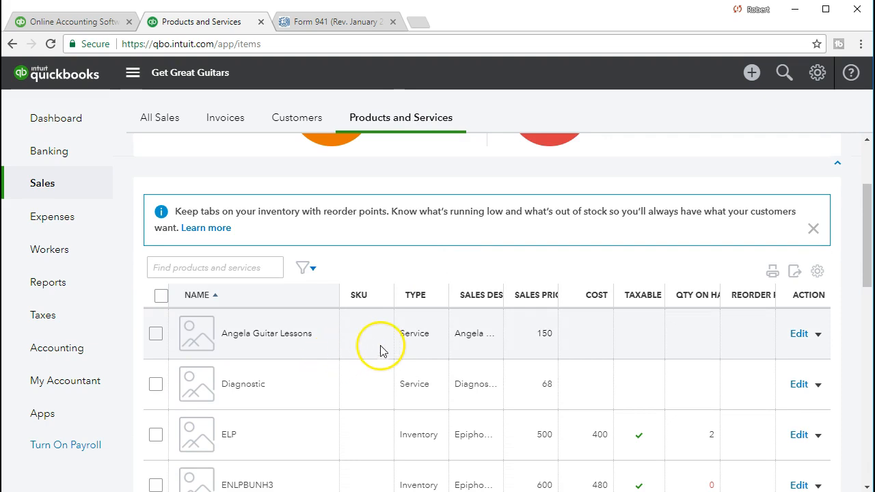
click(798, 334)
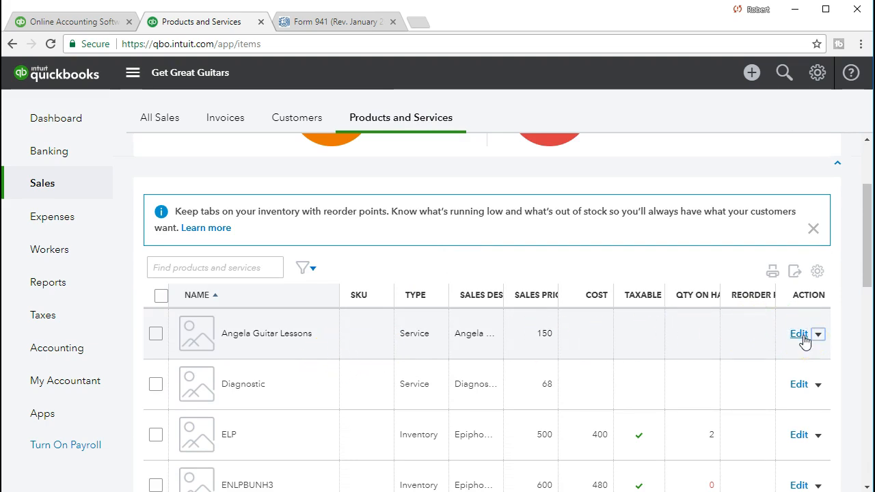
scroll(672, 287, down, 3)
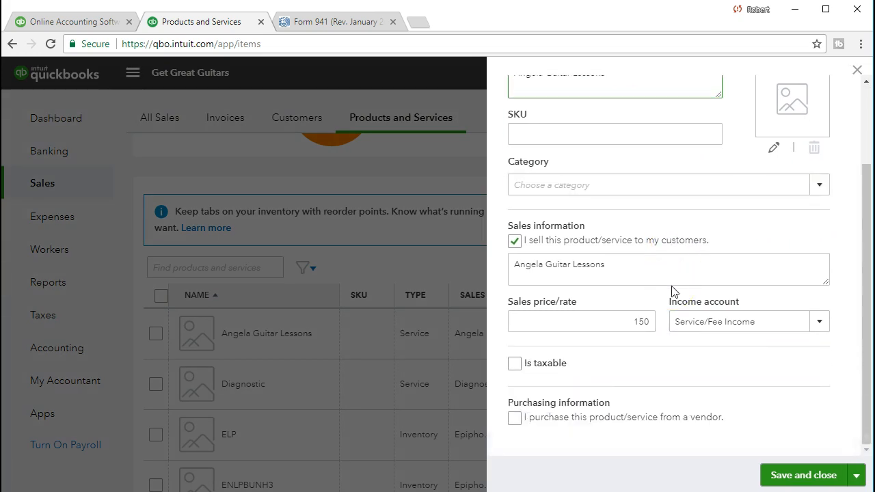
click(856, 70)
scroll(435, 365, down, 4)
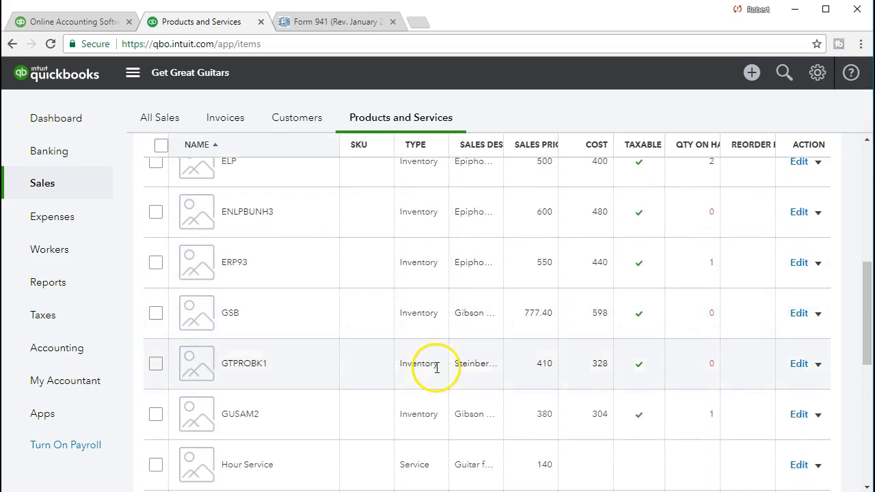
scroll(435, 368, down, 3)
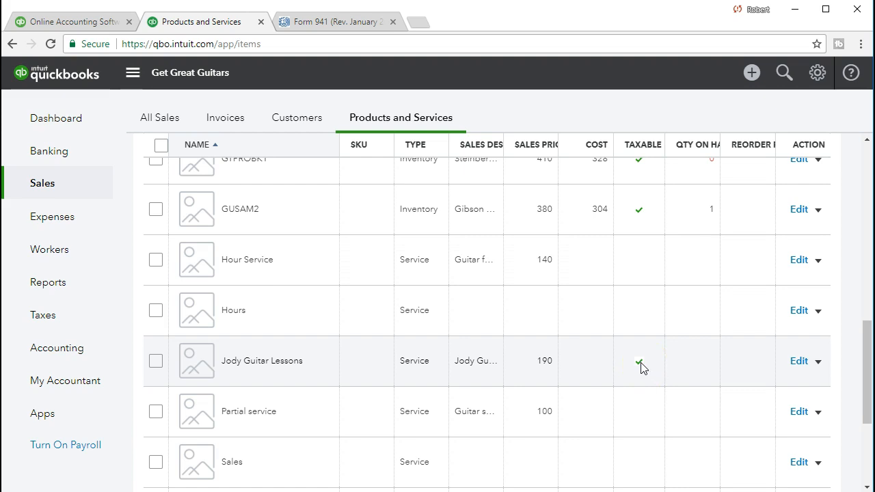
Untick Is taxable on the Jody Guitar Lessons service and save it.
click(798, 362)
scroll(702, 322, down, 1)
scroll(702, 323, down, 1)
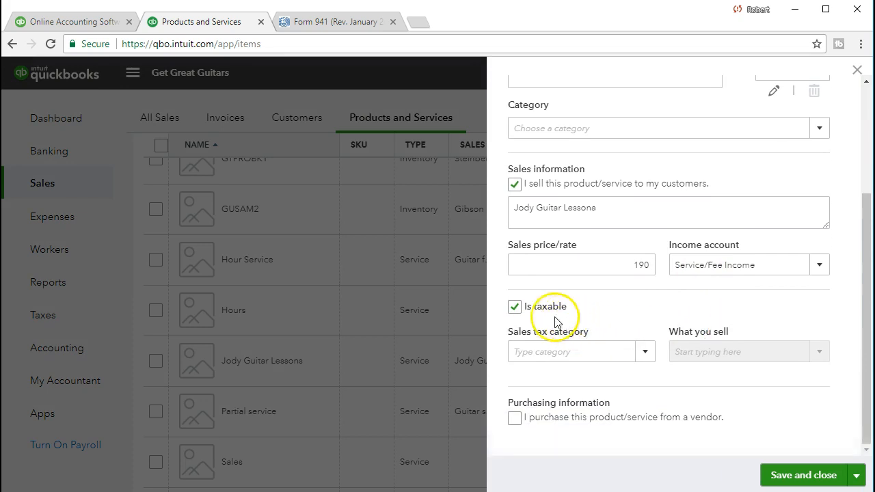
click(515, 309)
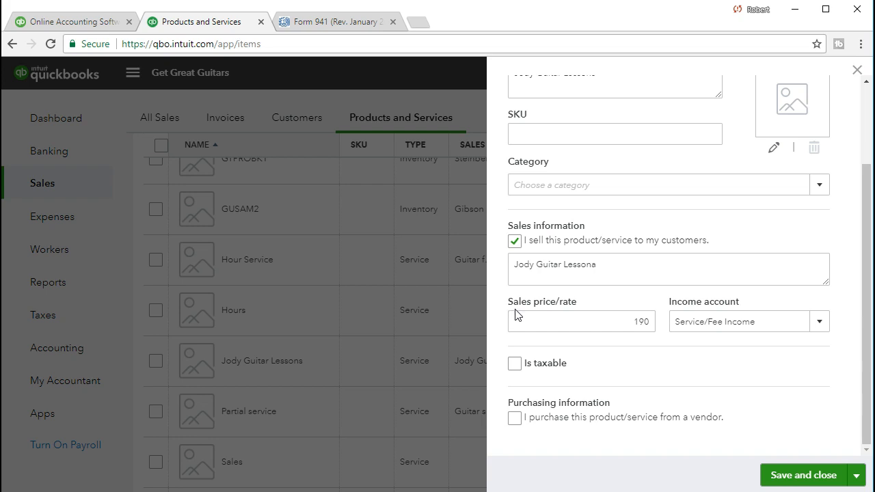
click(805, 472)
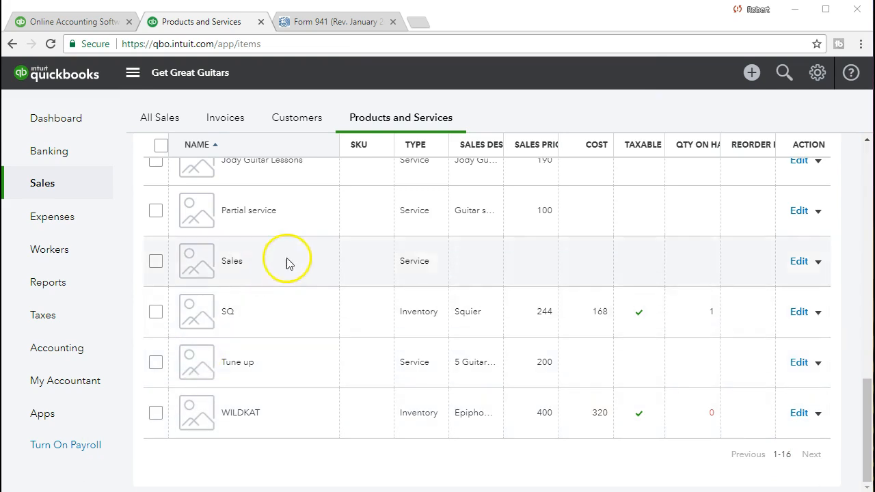
click(750, 85)
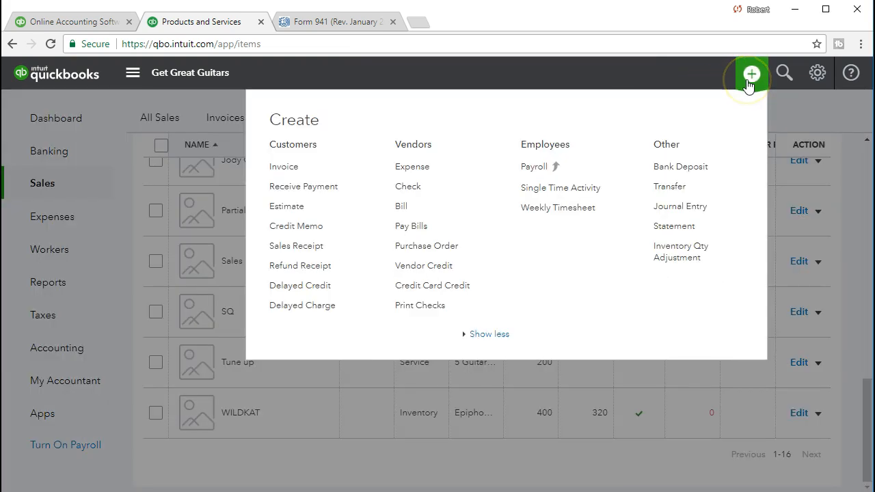
Start a new invoice, add the typed customer's name as a new customer, and open the full details form.
click(320, 170)
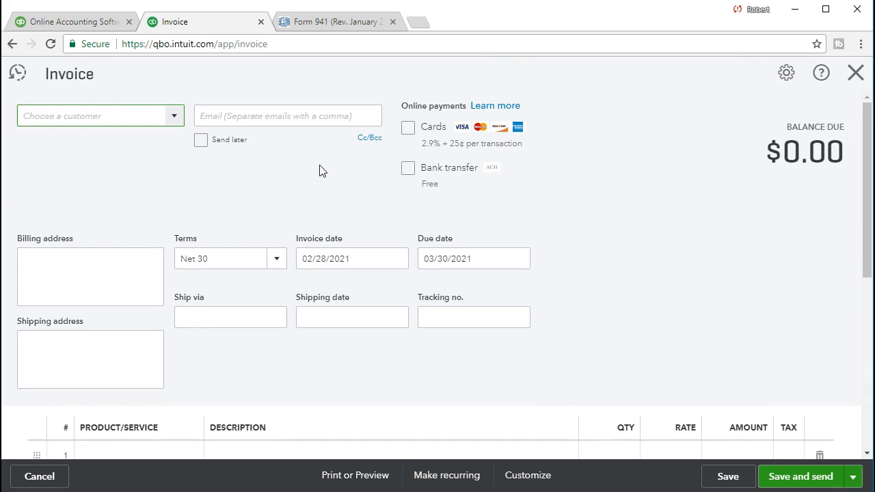
text(Diana)
text( Mil)
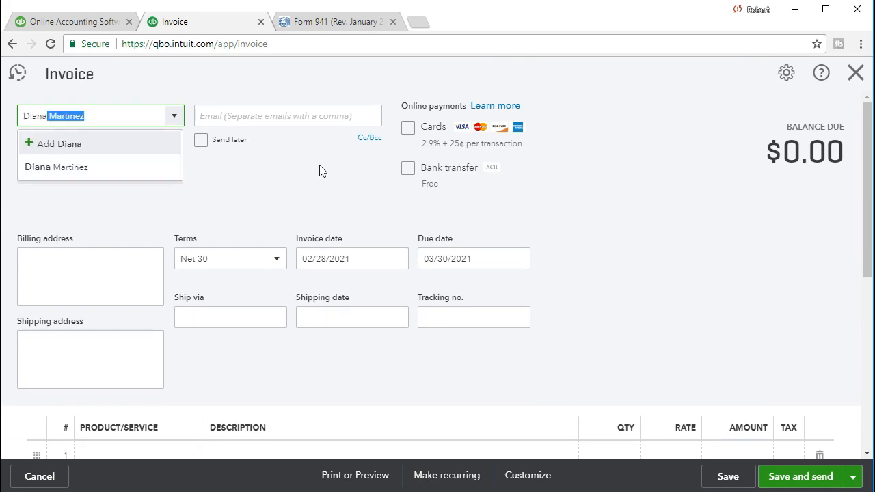
text(ler)
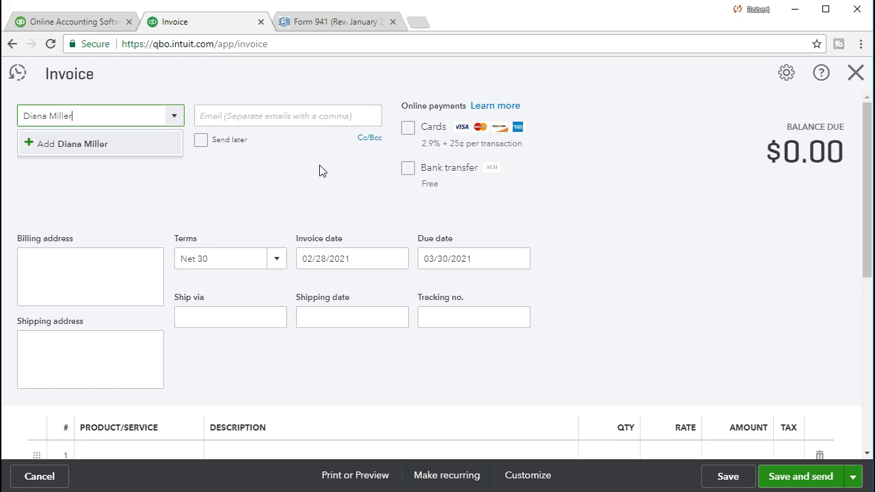
key(Return)
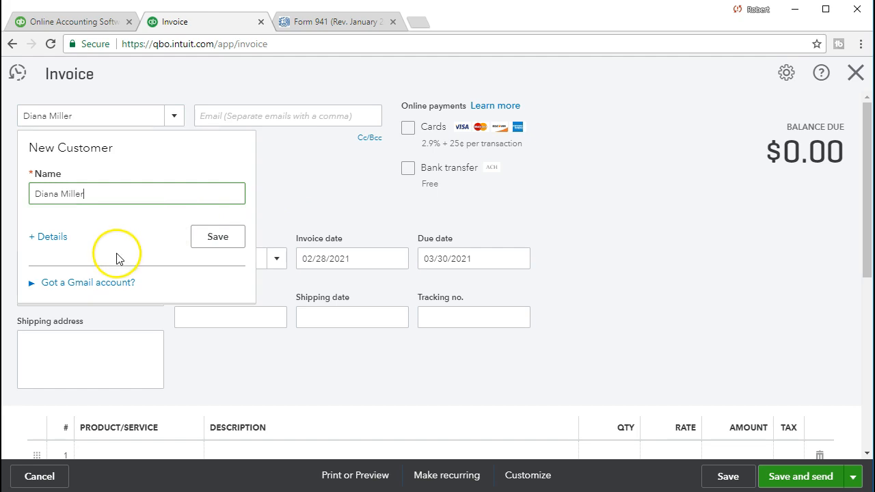
click(54, 247)
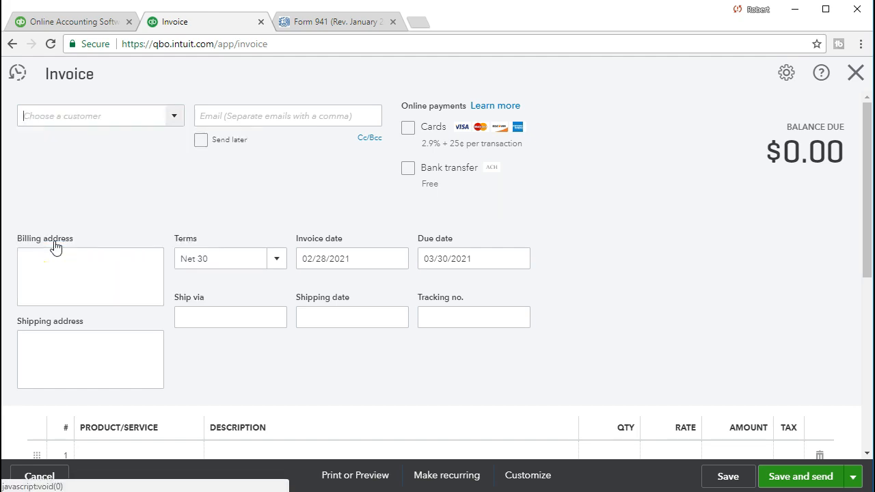
click(121, 236)
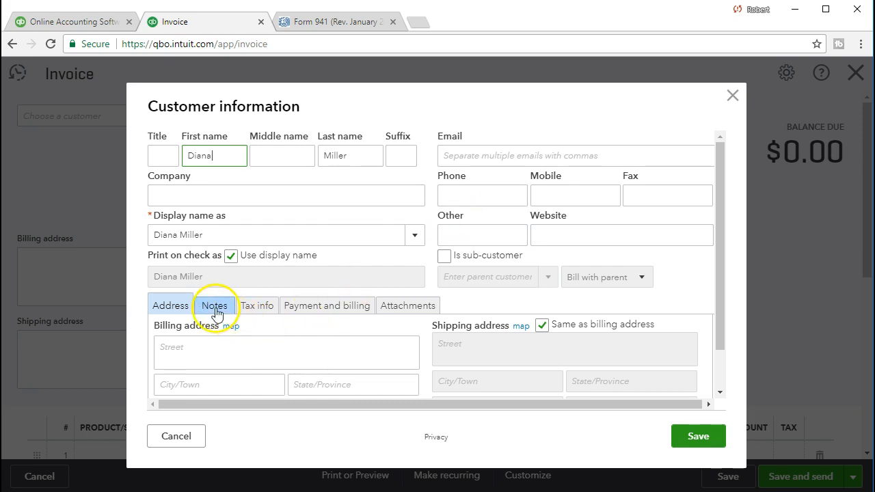
click(214, 306)
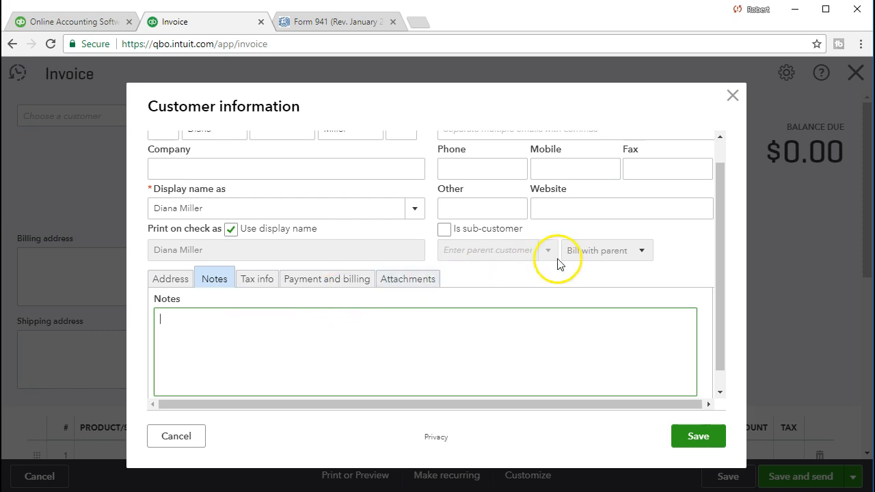
click(733, 99)
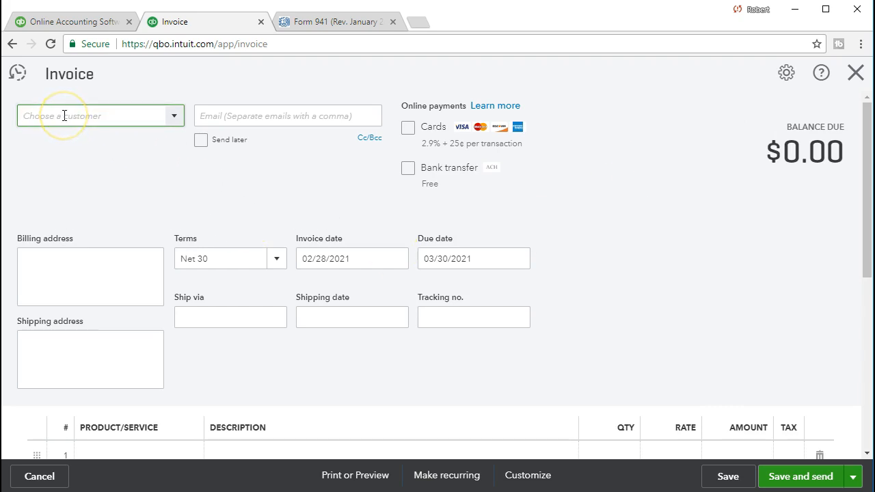
Add the typed name as a new customer on the invoice and move past the billing and shipping addresses.
text(Diana Miller)
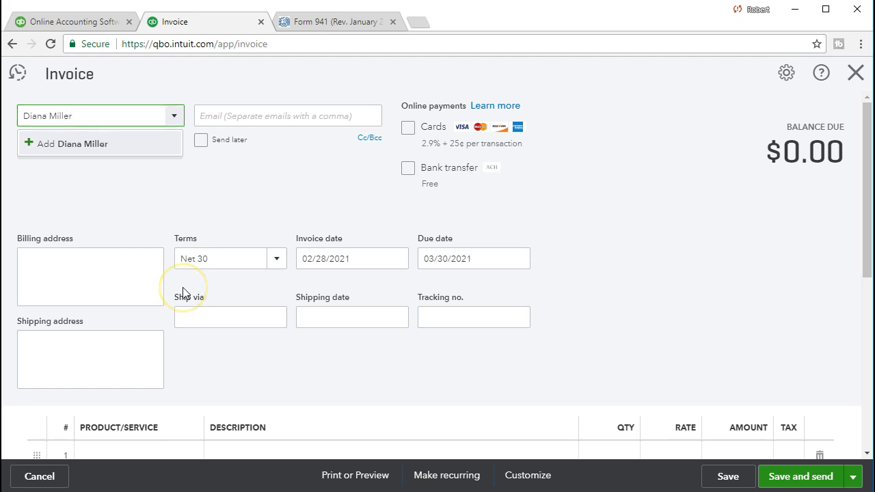
key(Return)
click(217, 238)
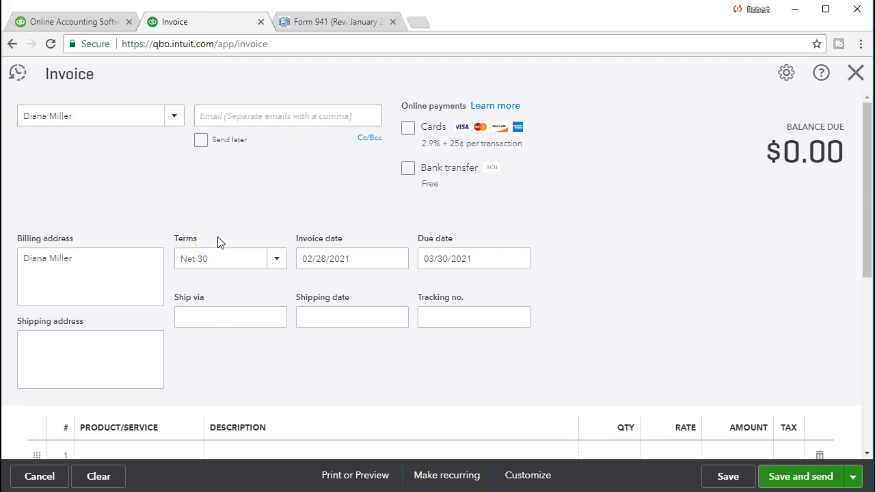
key(Tab)
key(Tab)
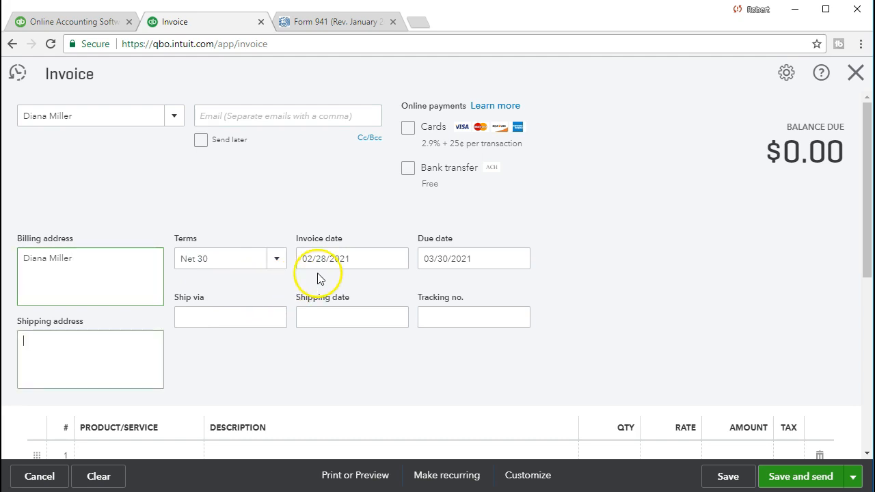
key(Tab)
key(Tab)
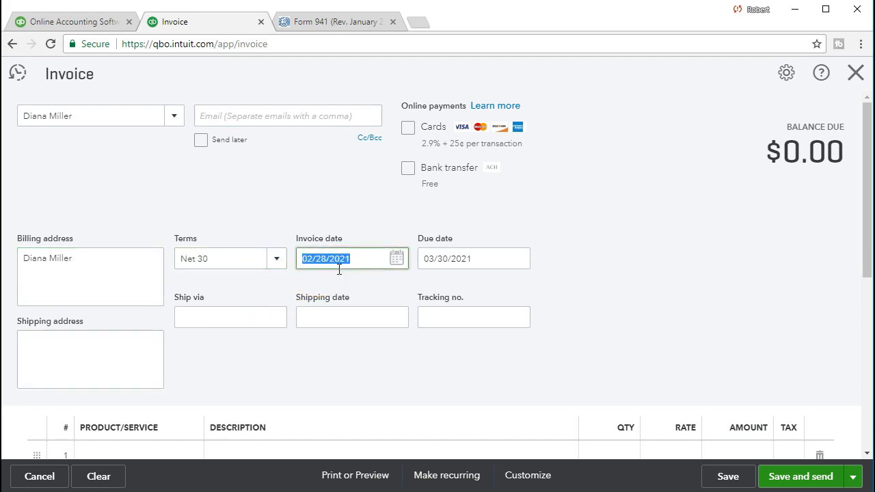
scroll(354, 352, down, 2)
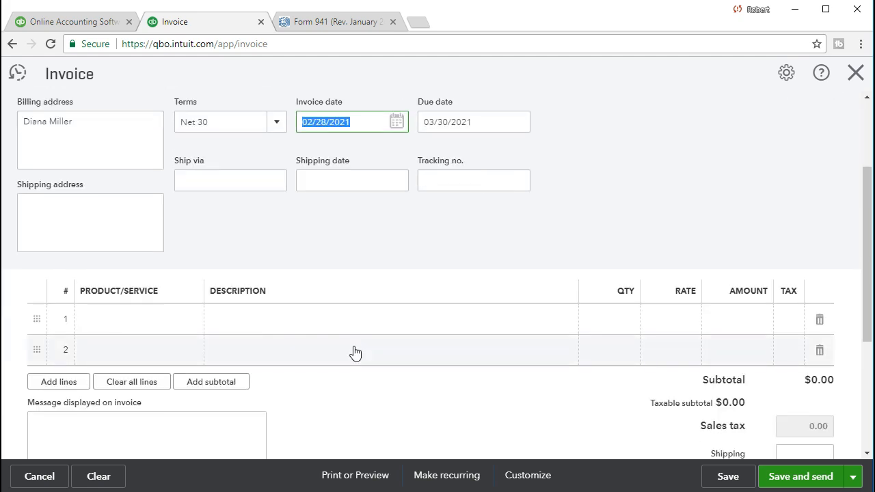
Bill 6 Angela Guitar Lessons at 150 on line 1, then save invoice 1020 ($900.00) and close it.
click(117, 316)
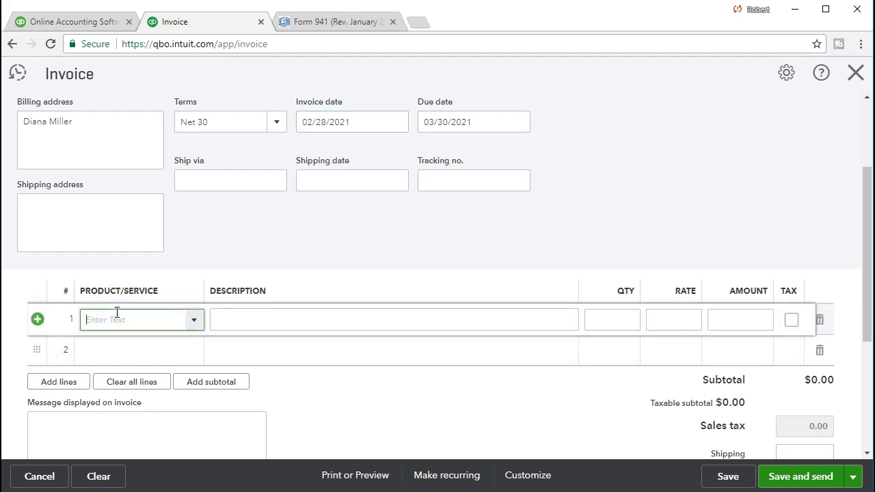
click(194, 320)
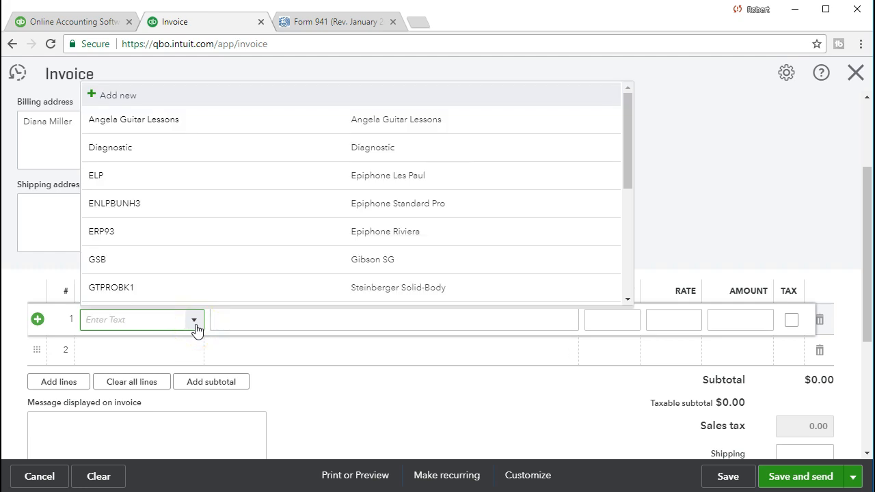
text(Angela Guitar Lessons)
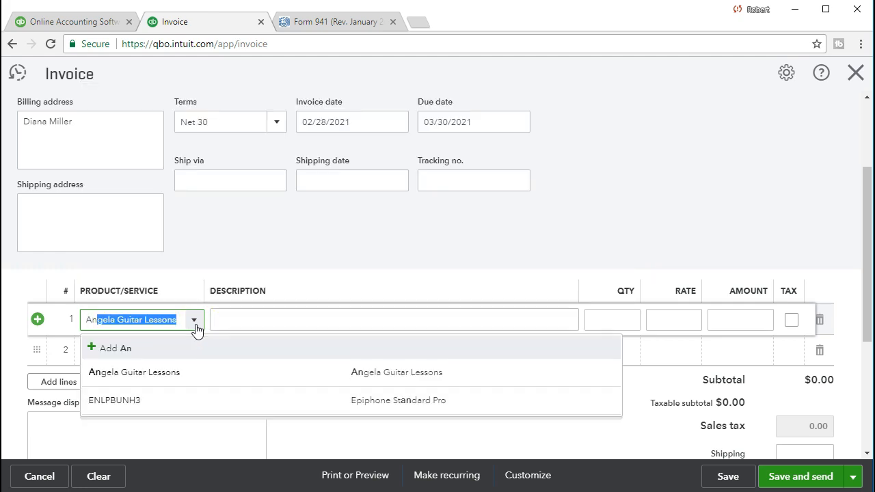
key(Tab)
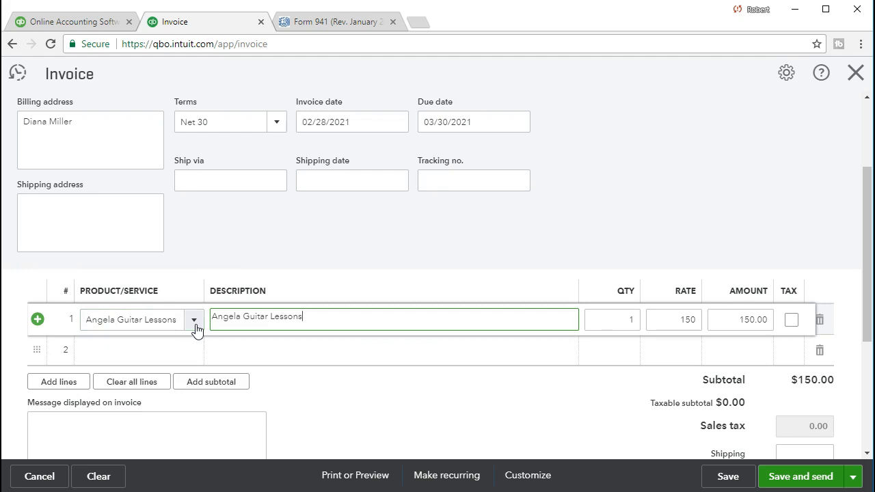
key(Tab)
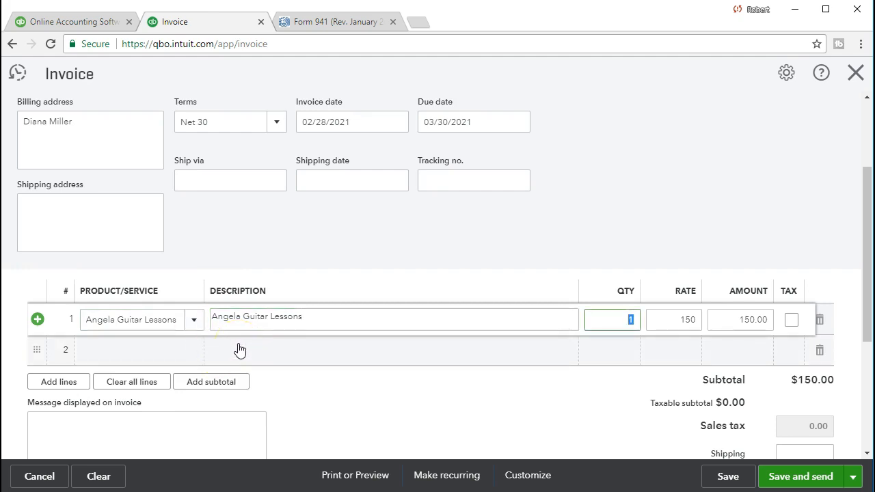
text(6)
key(Tab)
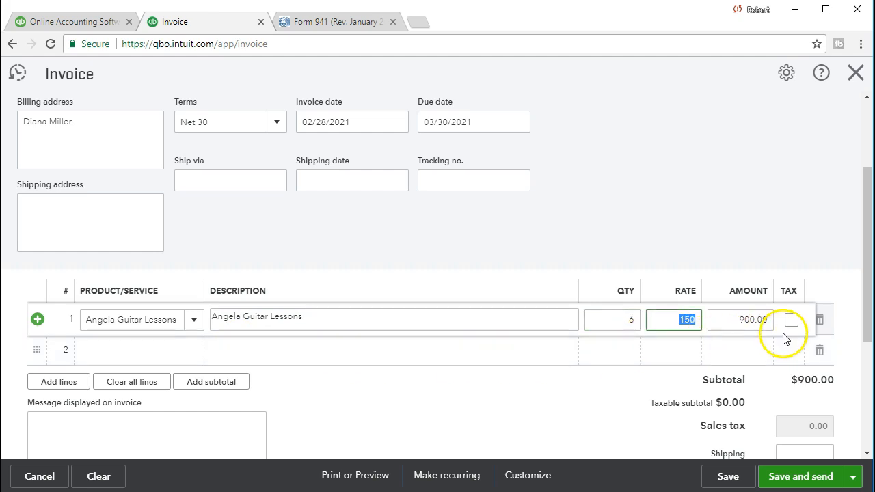
click(467, 355)
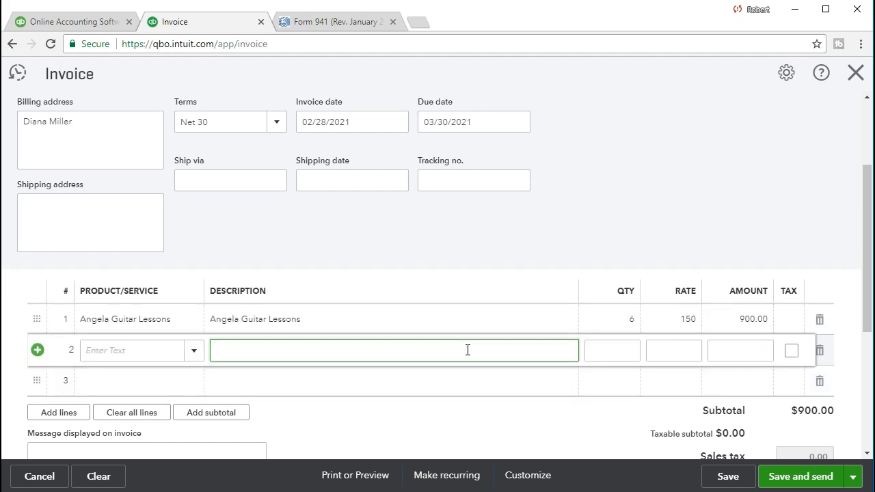
scroll(468, 349, down, 2)
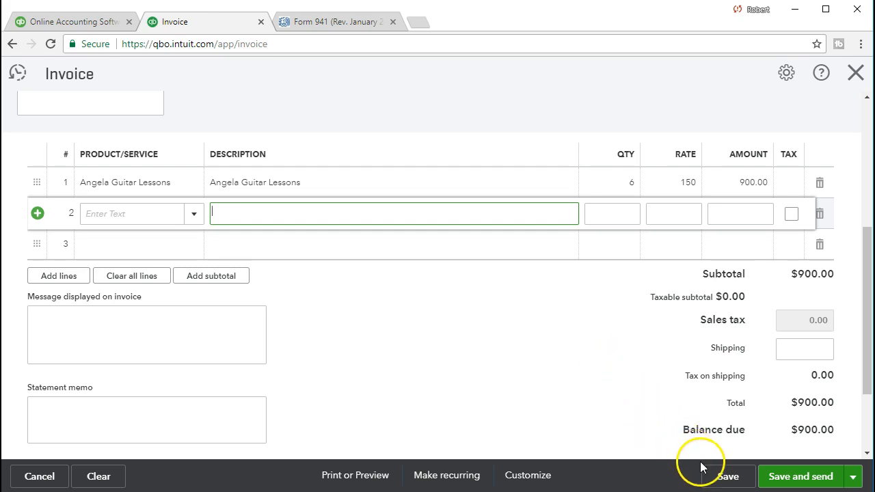
click(721, 482)
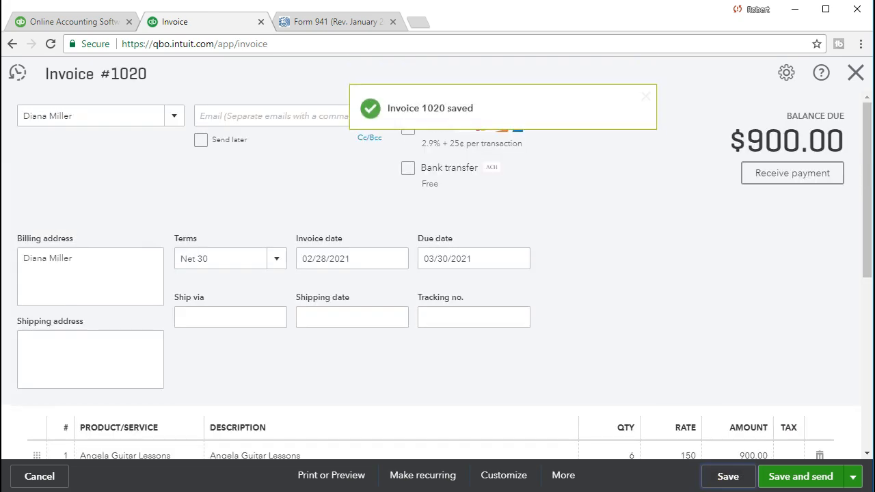
click(860, 76)
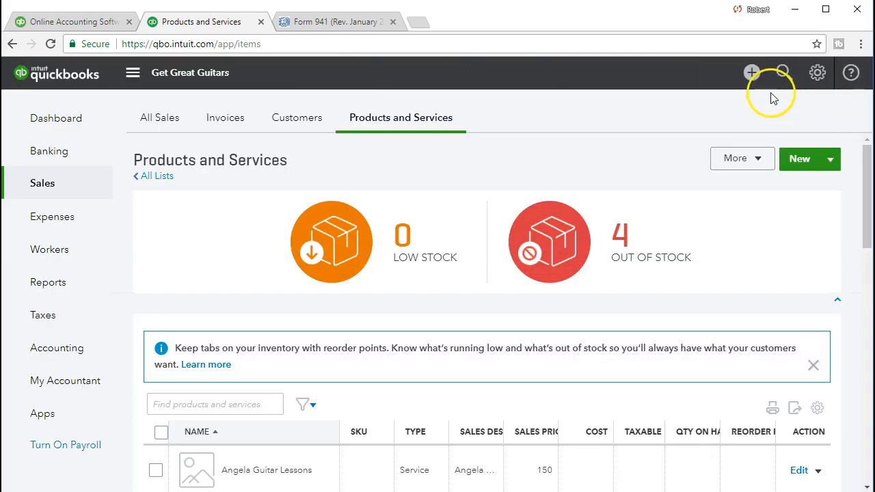
Create an invoice for a newly added customer, keeping Net 30 terms, dated 02/28/2021 and due 03/30/2021.
click(751, 73)
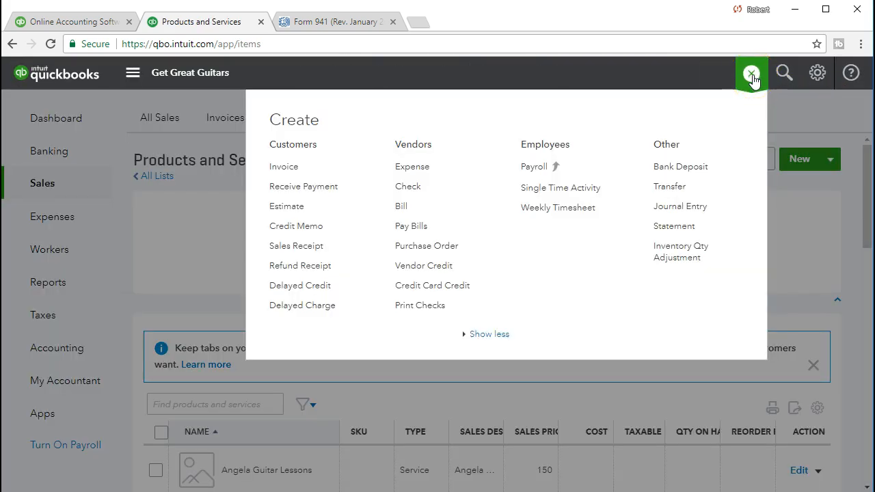
click(280, 168)
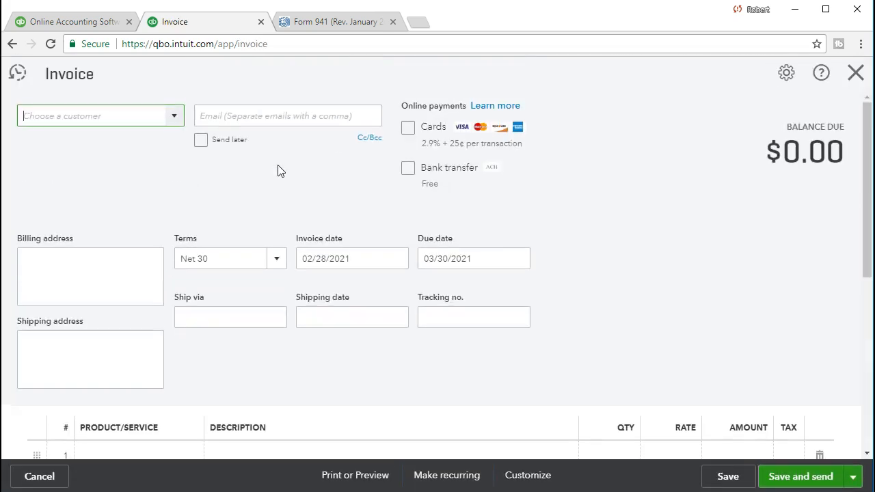
click(316, 220)
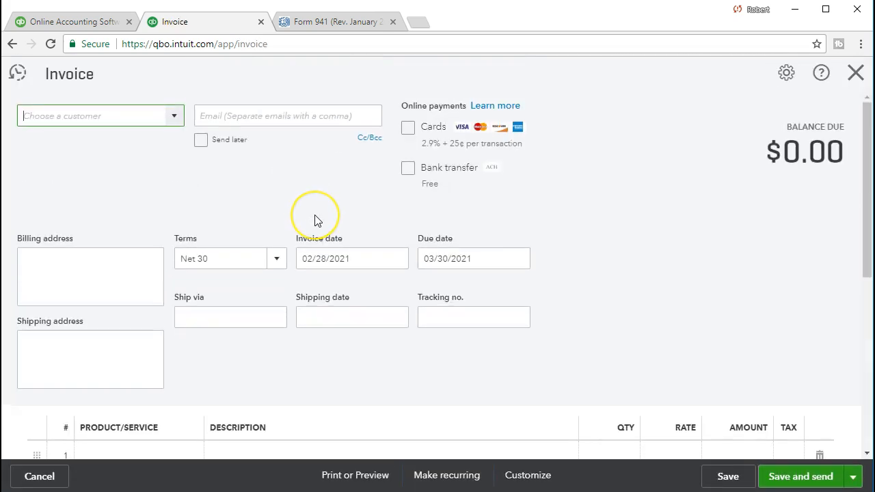
text(Jill)
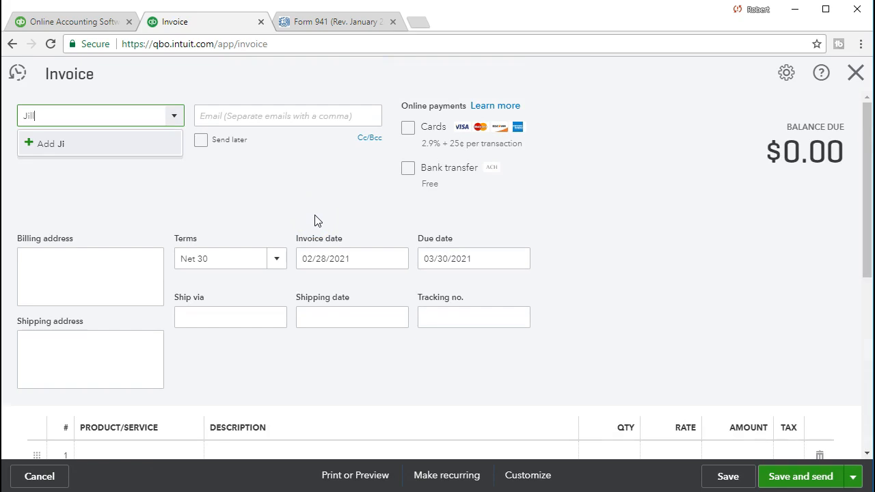
text( Gonzalez)
key(Return)
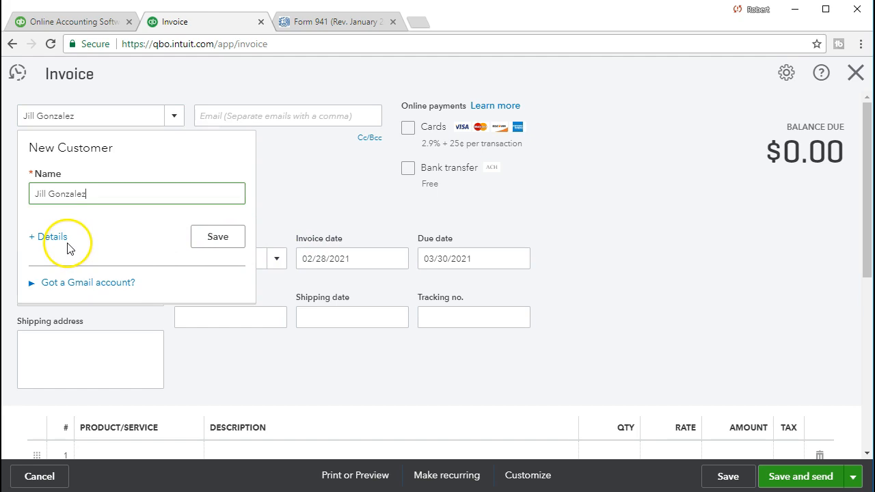
click(212, 240)
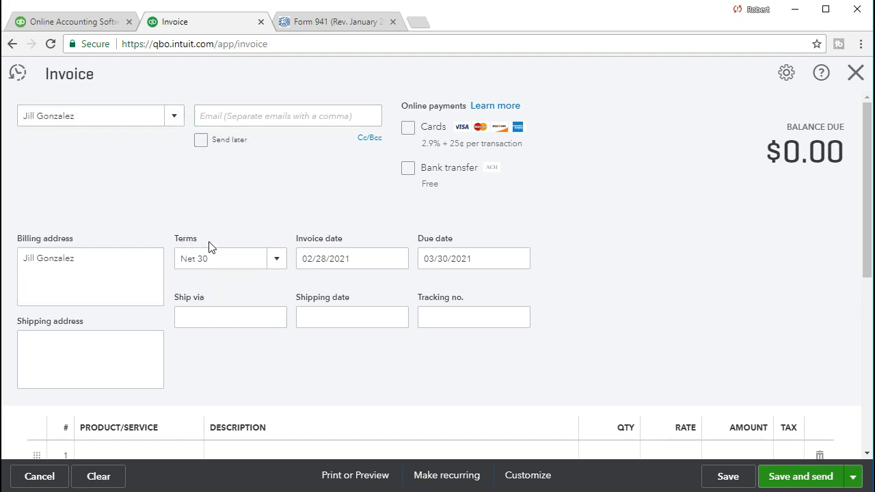
key(Tab)
key(Tab)
key(Tab)
key(Tab)
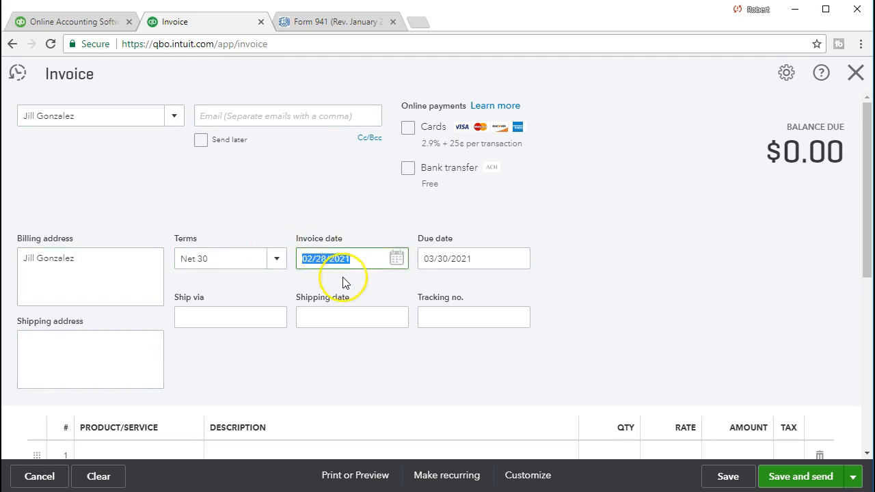
key(Tab)
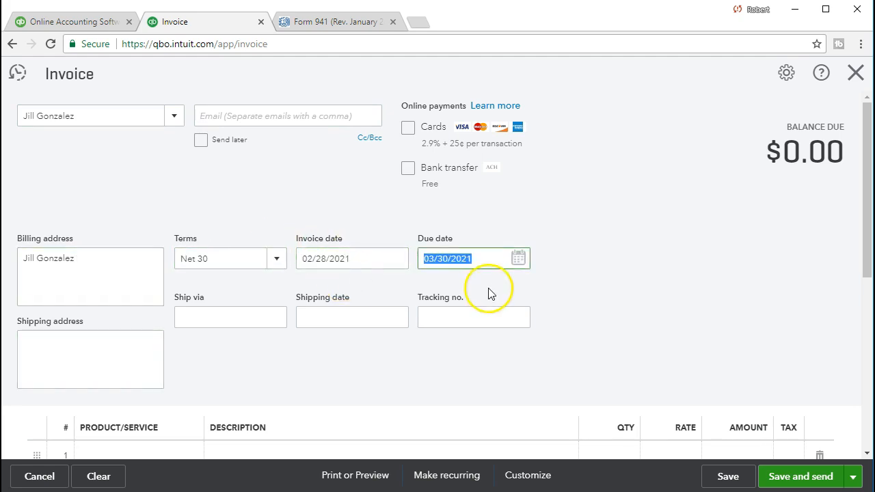
scroll(593, 278, down, 2)
key(Tab)
key(Tab)
key(Tab)
key(Tab)
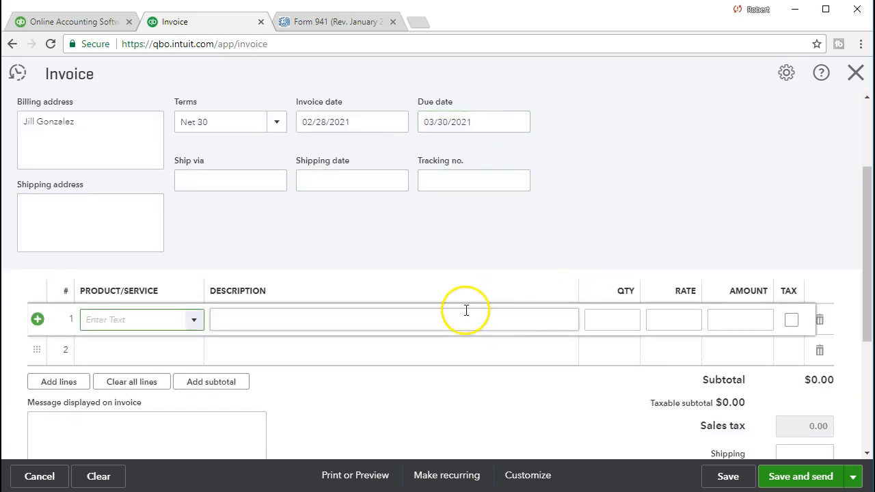
click(195, 320)
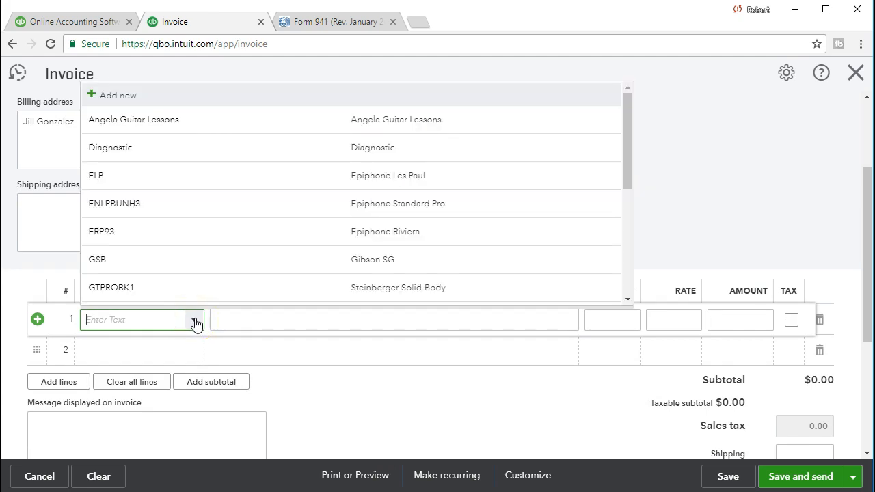
Bill 9 Angela Guitar Lessons at 150 ($1,350.00), save as invoice 1021, and close it.
text(Angela Guitar Lessons)
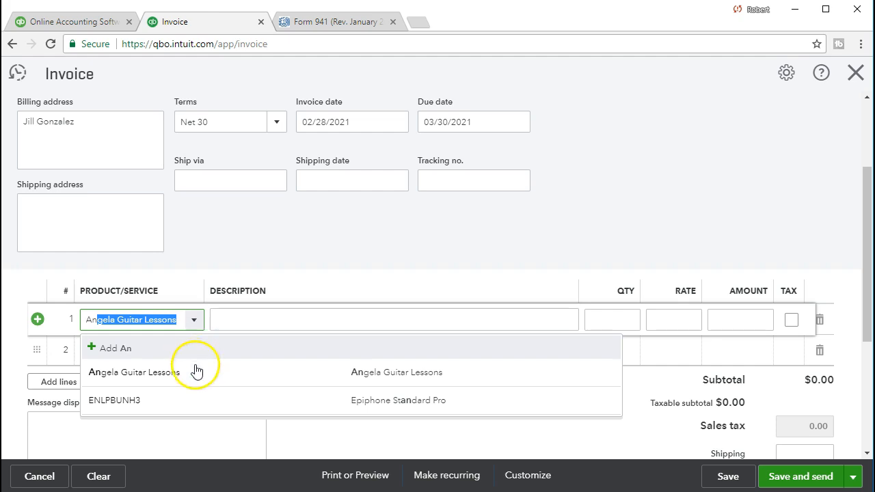
click(195, 371)
key(Tab)
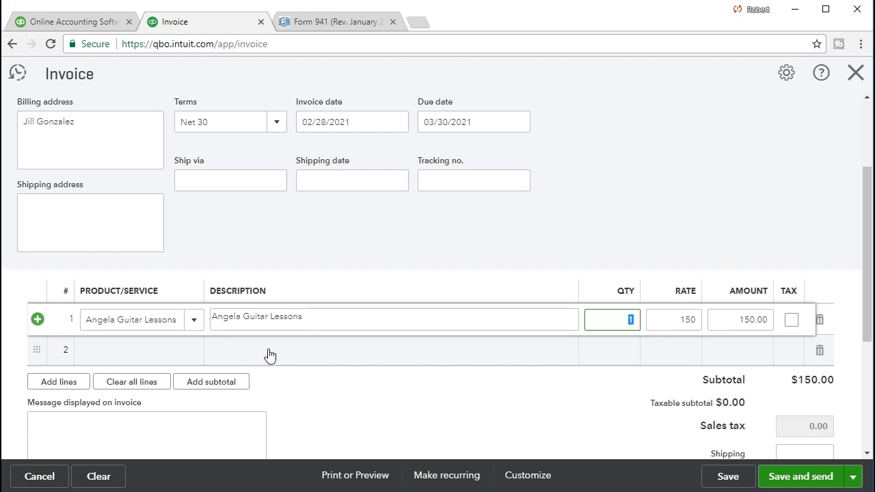
text(9)
key(Tab)
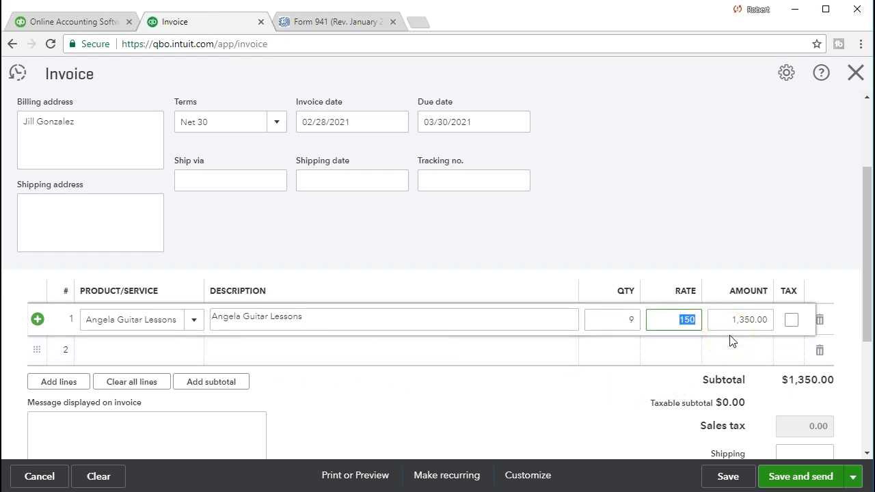
click(497, 356)
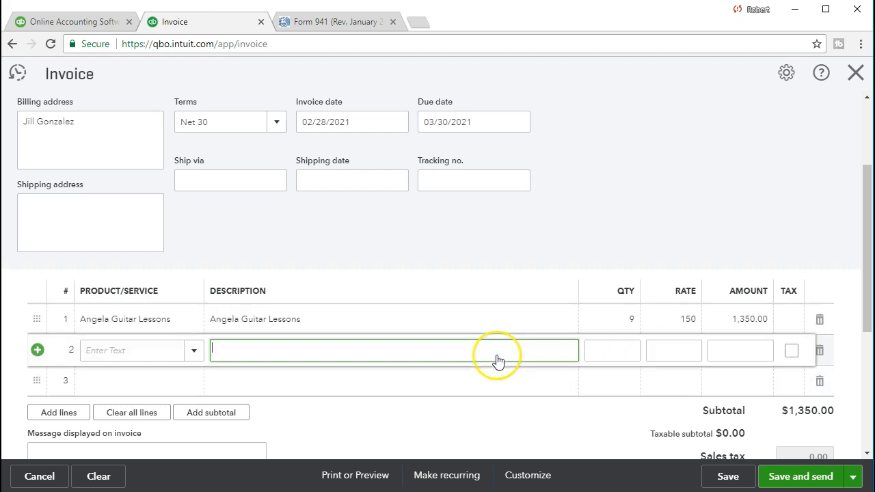
scroll(497, 355, down, 2)
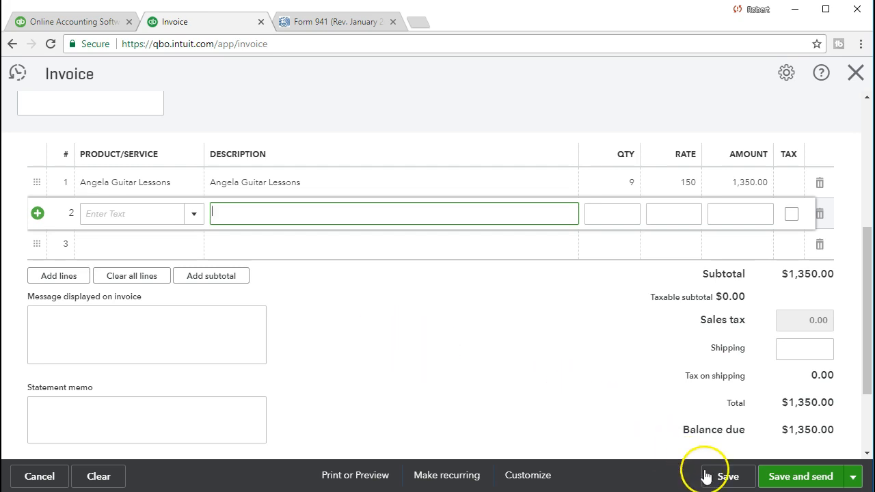
click(736, 482)
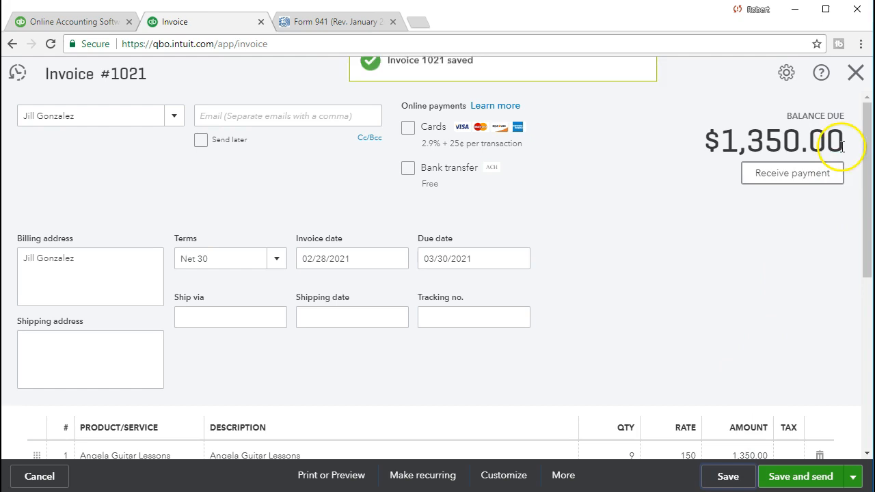
click(856, 74)
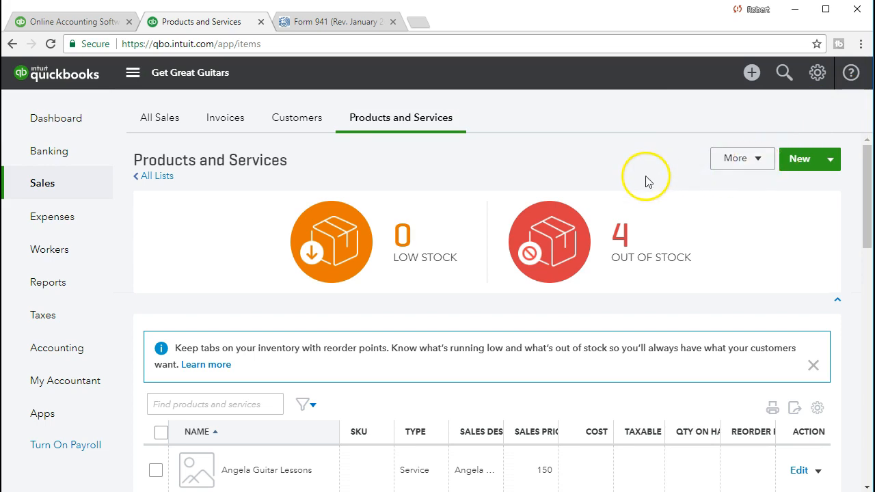
Create an invoice for a second newly added customer with Net 30 terms, due 03/30/2021.
click(751, 73)
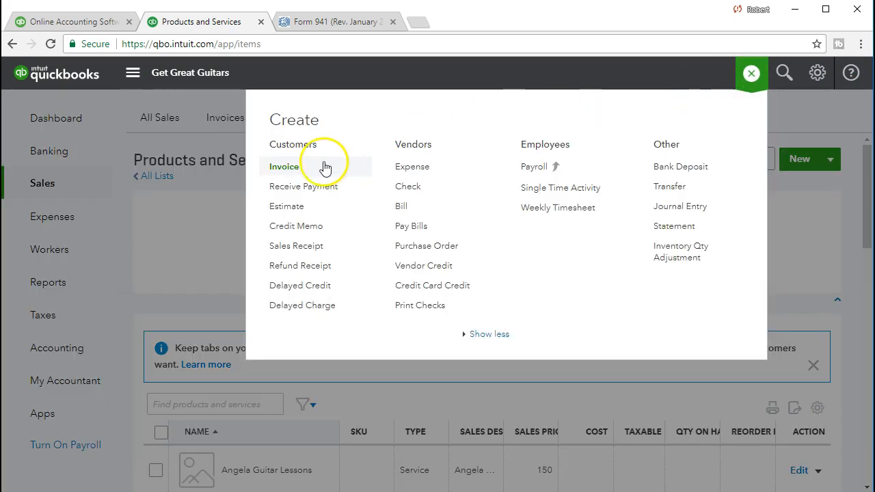
click(285, 176)
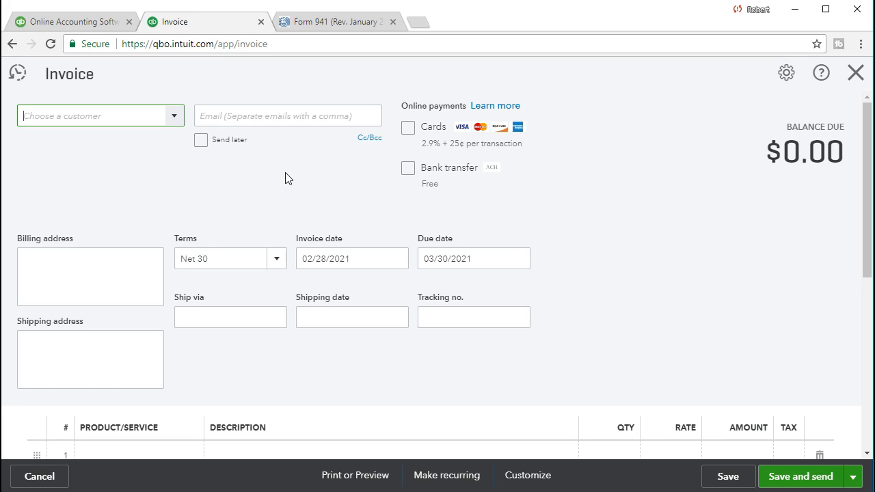
text(Noah Davis)
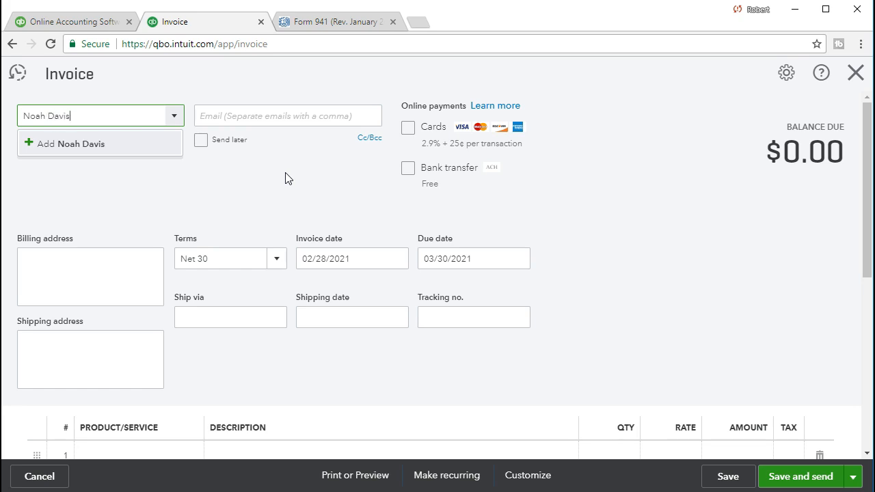
key(Return)
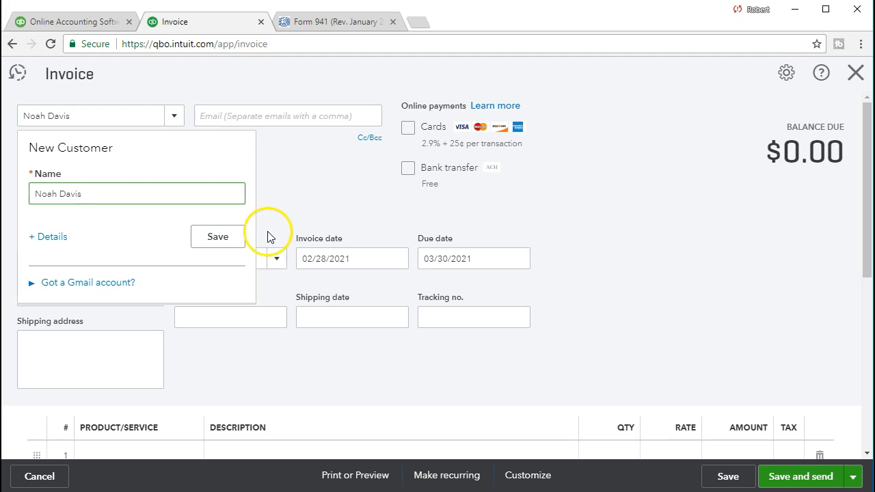
click(235, 237)
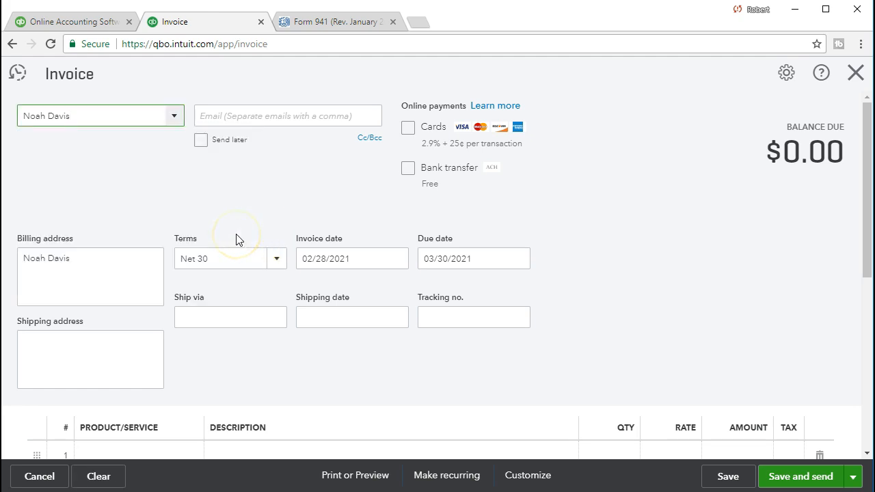
key(Tab)
key(Tab)
key(Tab)
key(Tab)
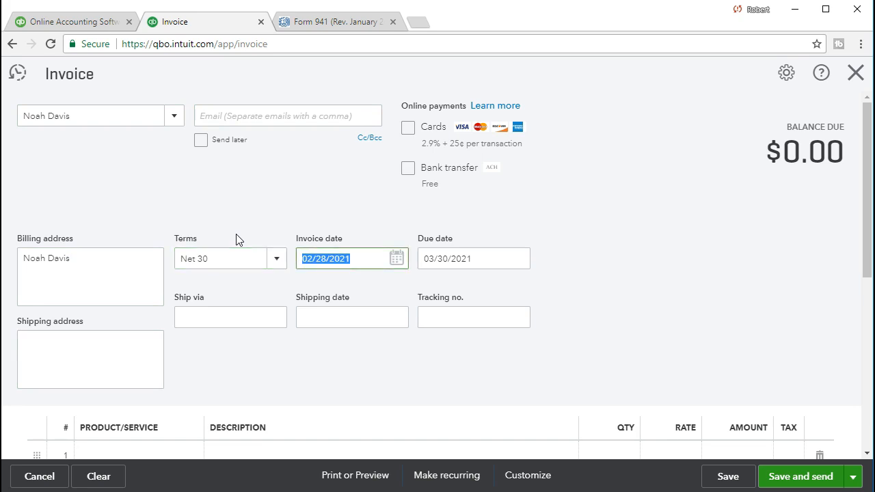
key(Tab)
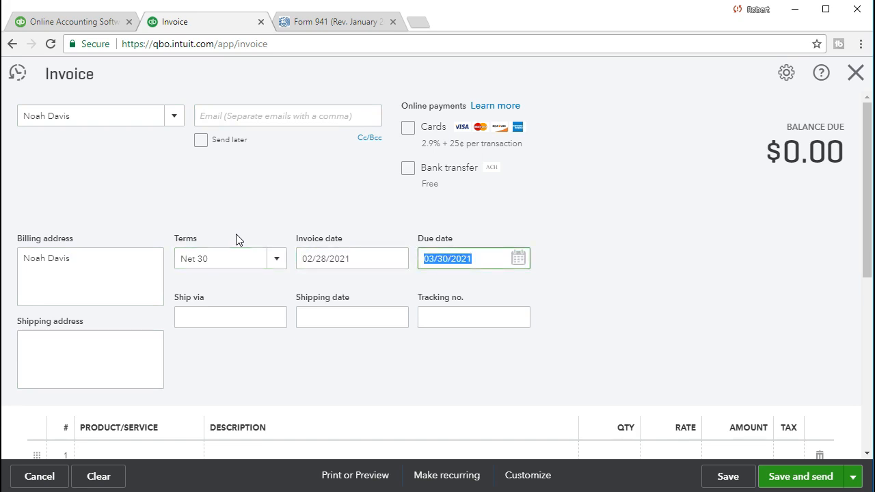
key(Tab)
scroll(236, 239, down, 1)
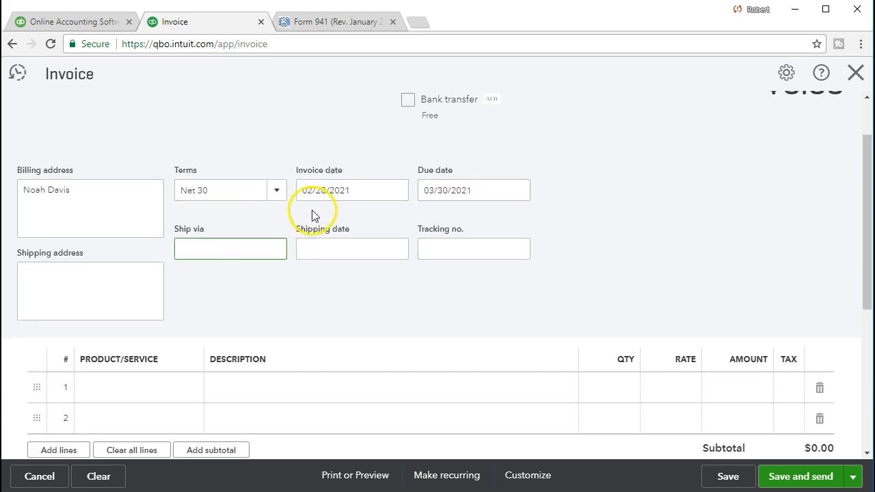
key(Tab)
key(Tab)
key(Tab)
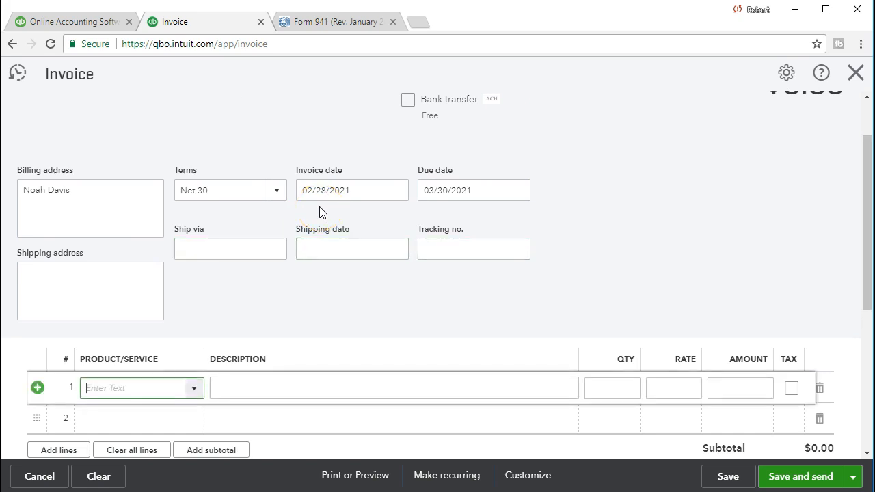
Add 'Rebeca Guitar Lessons' as a new line-1 item and choose the Service type.
text(Re)
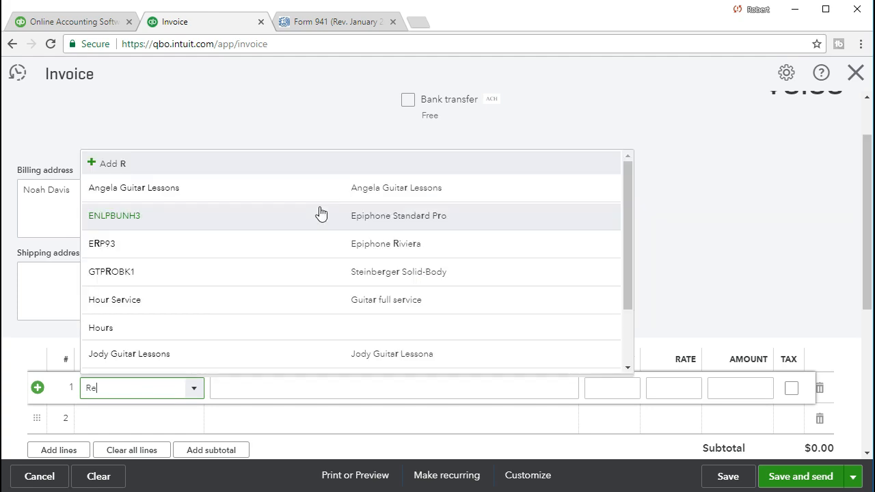
text(beca )
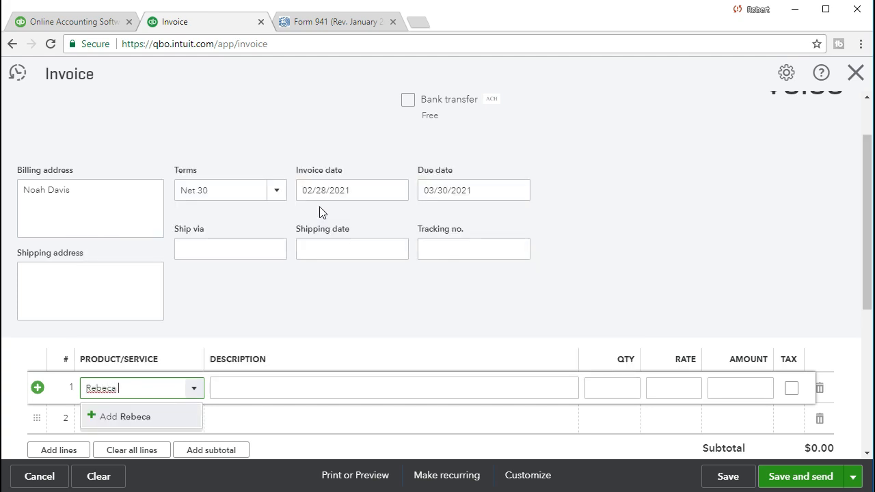
text(Guitar Lessons)
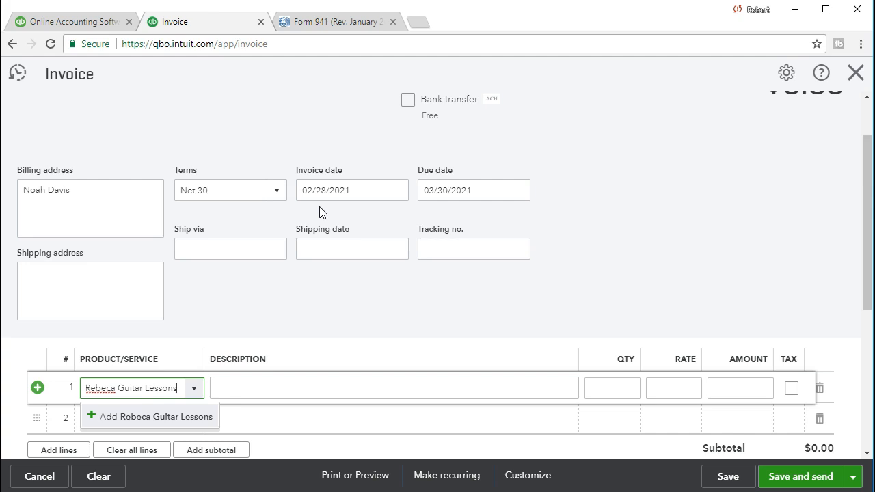
key(Tab)
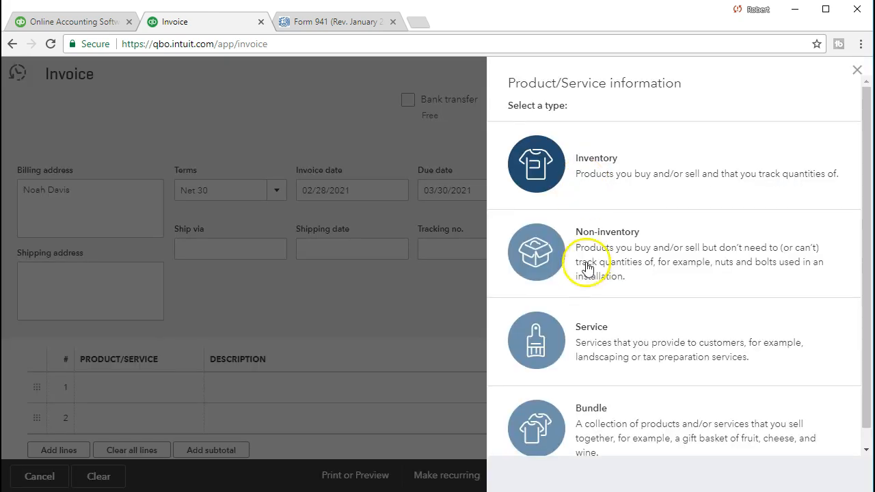
click(571, 340)
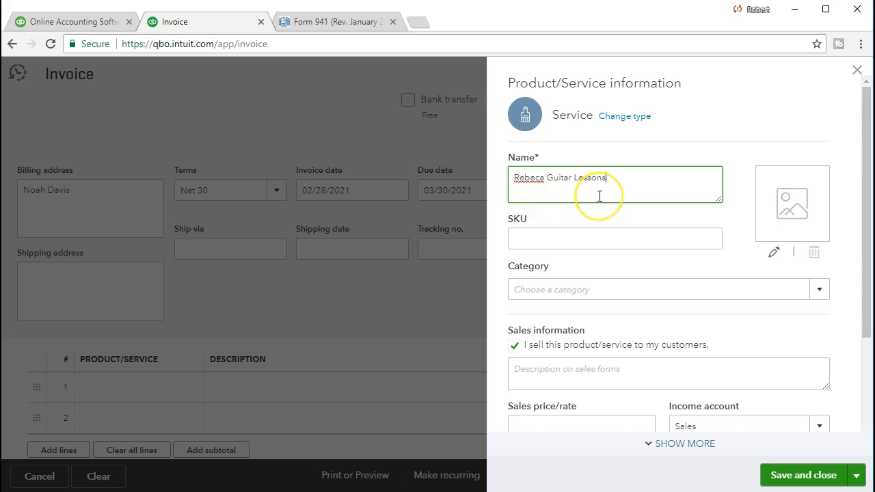
Correct the item name to 'Rebecca Guitar Lessons' and paste the name as its sales description.
key(Tab)
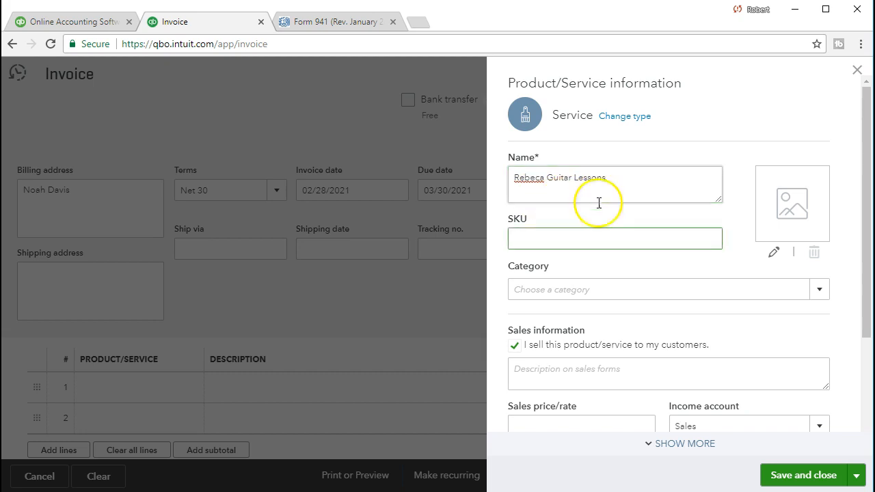
key(shift+Tab)
click(537, 179)
text(c)
click(555, 234)
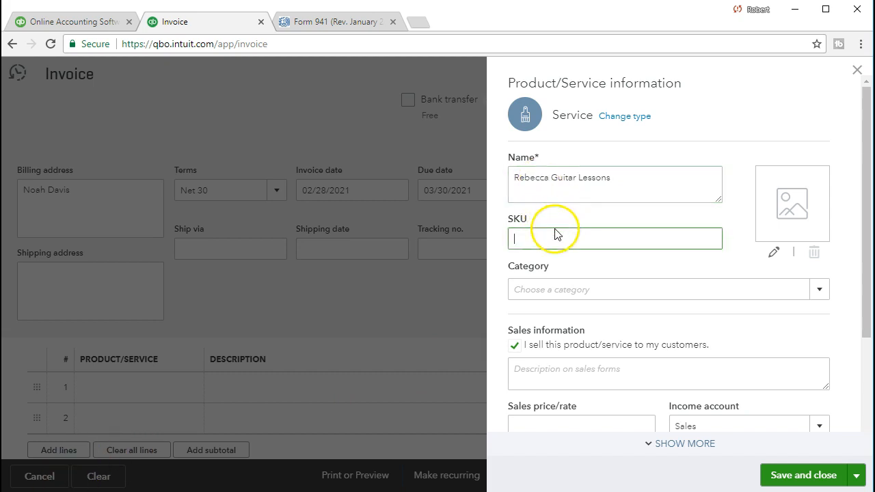
key(Tab)
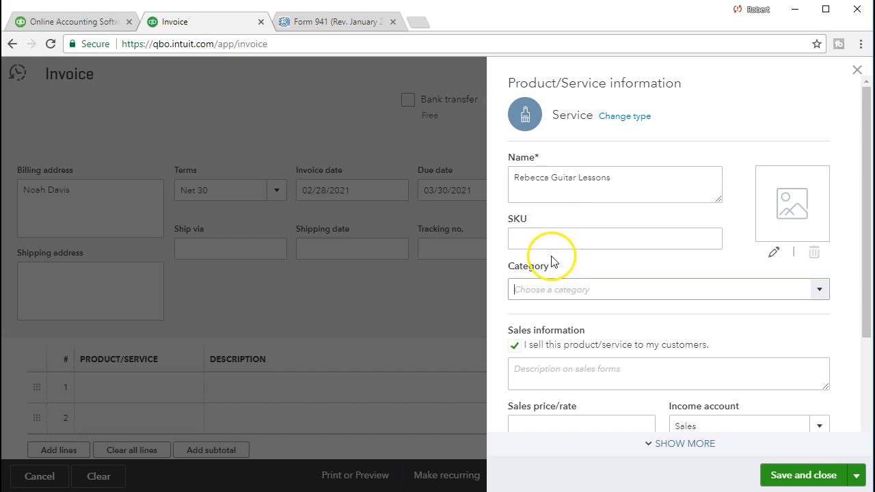
key(Tab)
key(Tab)
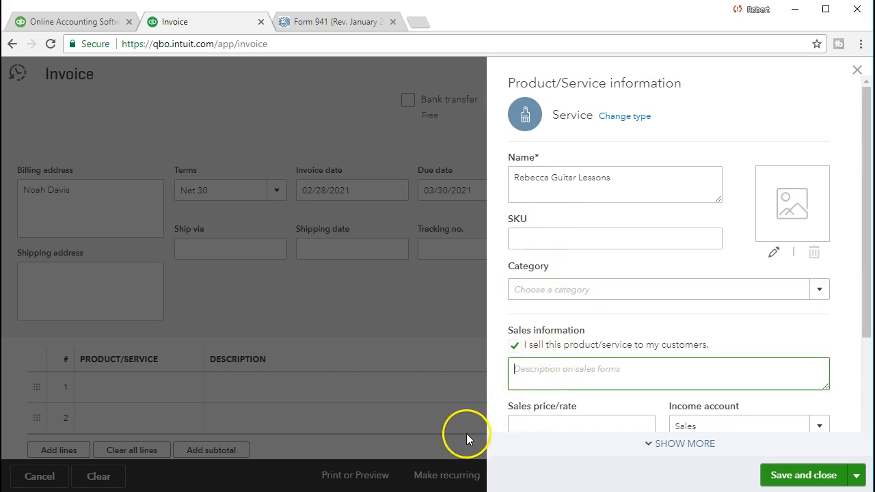
drag(627, 179, 516, 190)
key(ctrl+c)
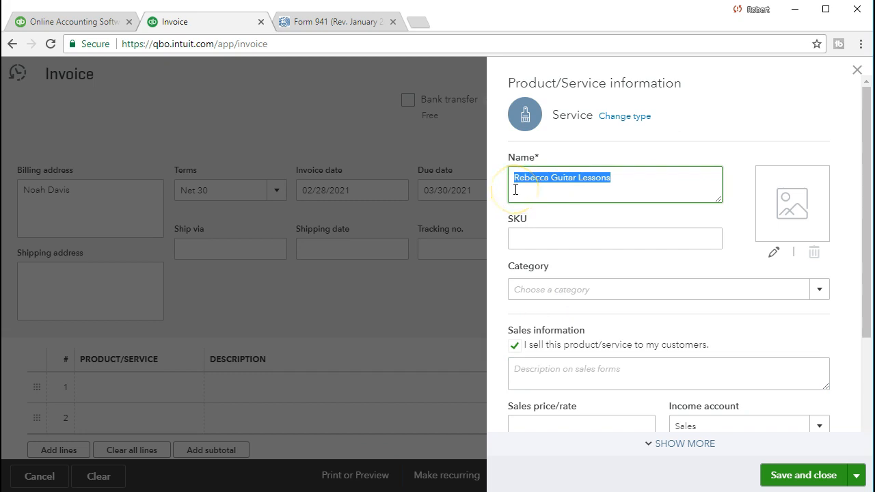
click(523, 376)
key(ctrl+v)
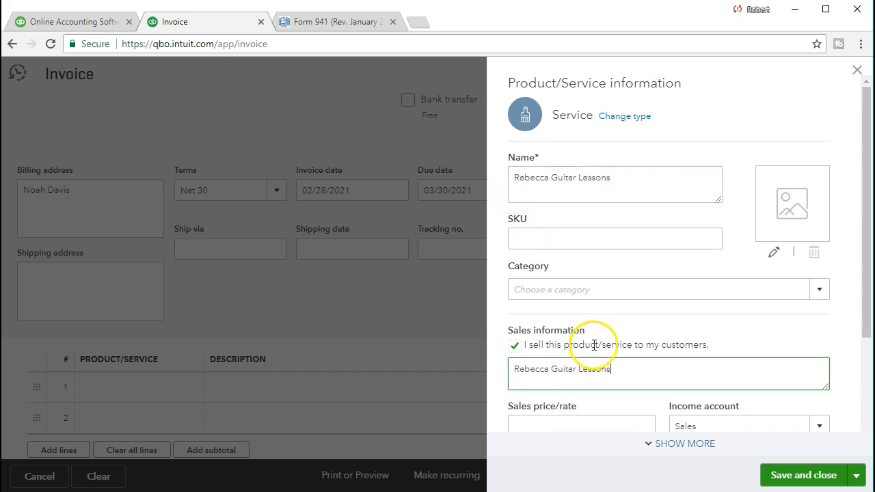
Set the price to 100, income account Service/Fee Income, untick Is taxable, and save the service.
scroll(594, 347, down, 1)
scroll(594, 350, down, 1)
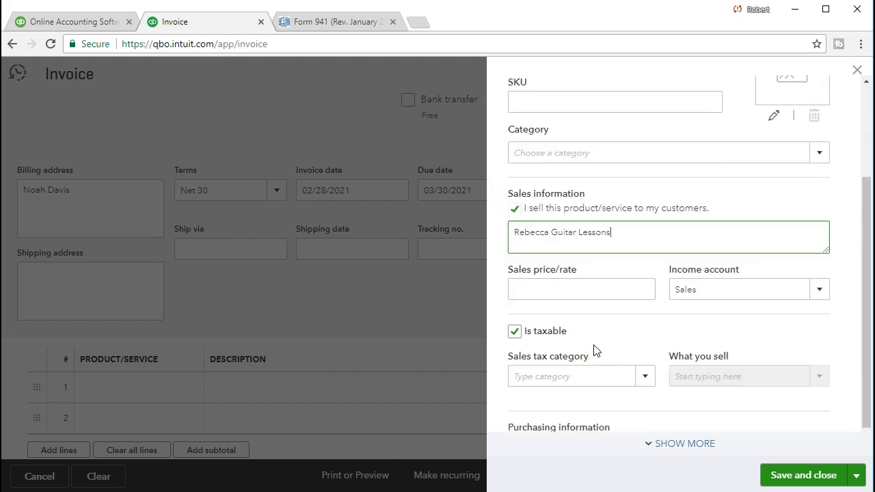
click(547, 289)
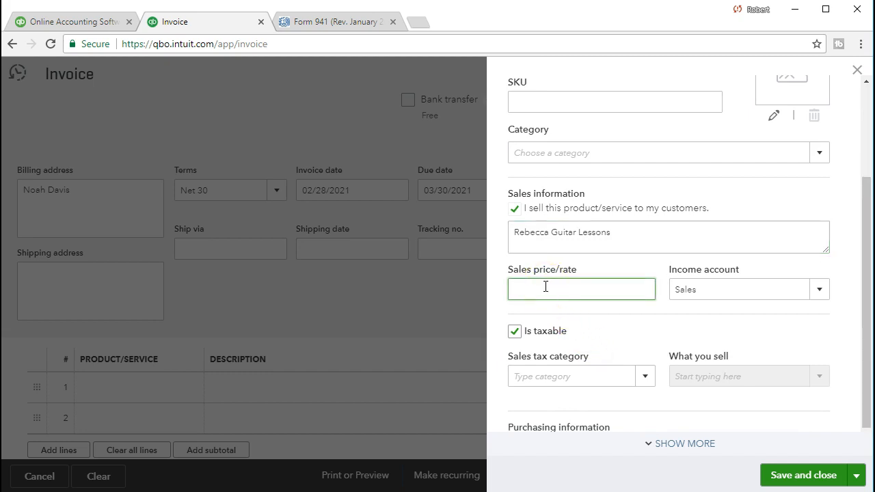
text(100)
key(Tab)
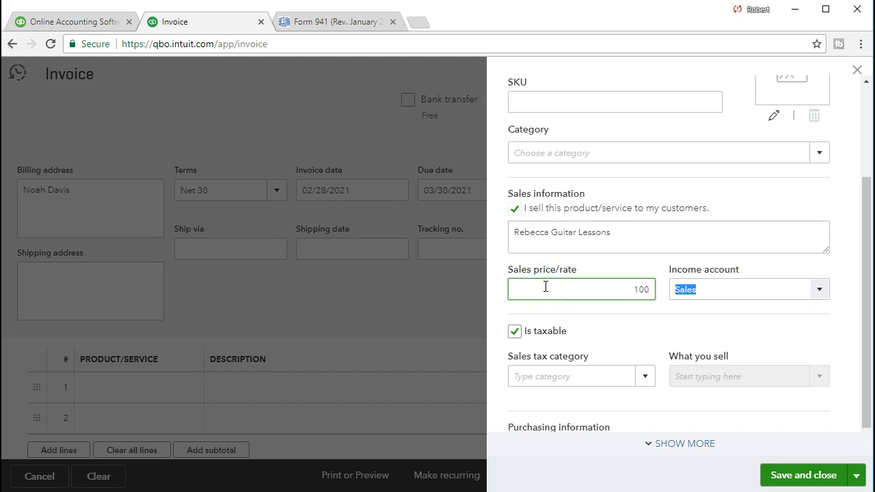
click(821, 290)
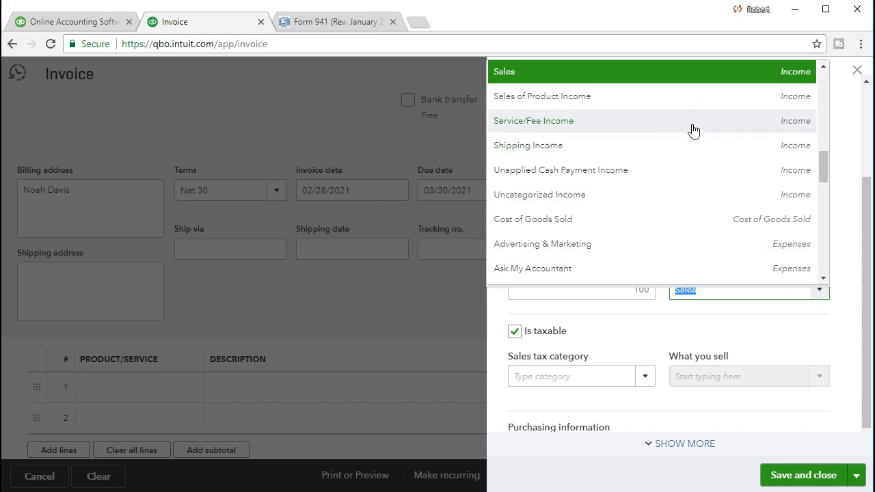
click(639, 129)
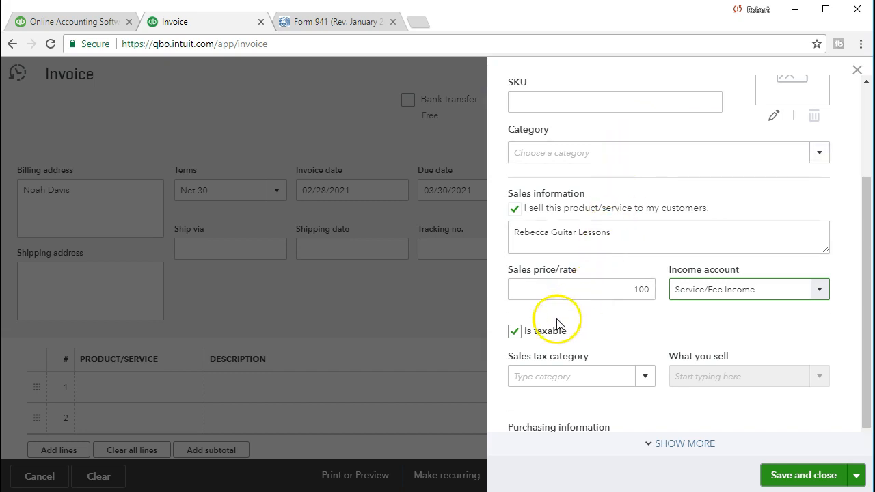
click(514, 330)
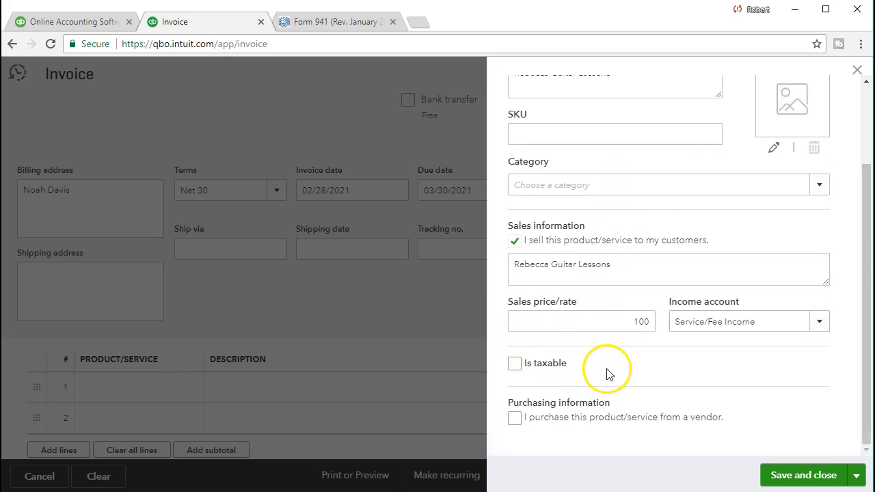
click(818, 476)
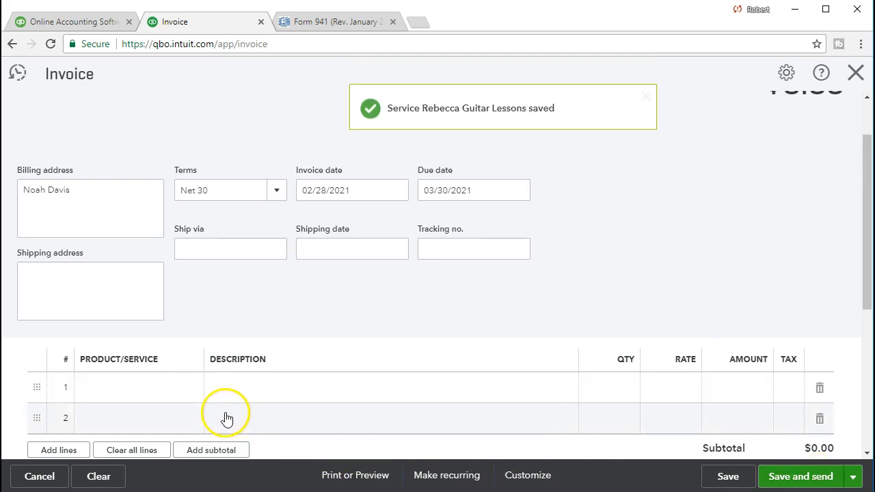
click(162, 391)
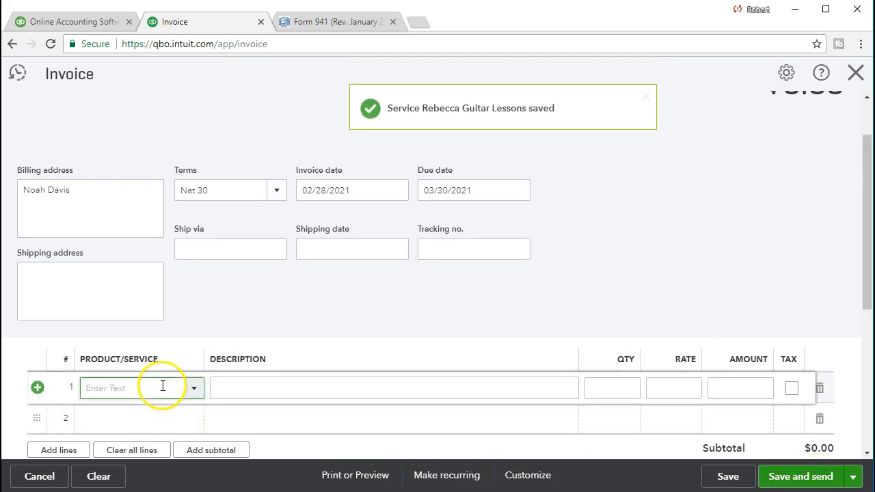
Bill 8 Rebecca Guitar Lessons at 100 on line 1, save invoice #1022 ($800.00), and close it.
click(194, 389)
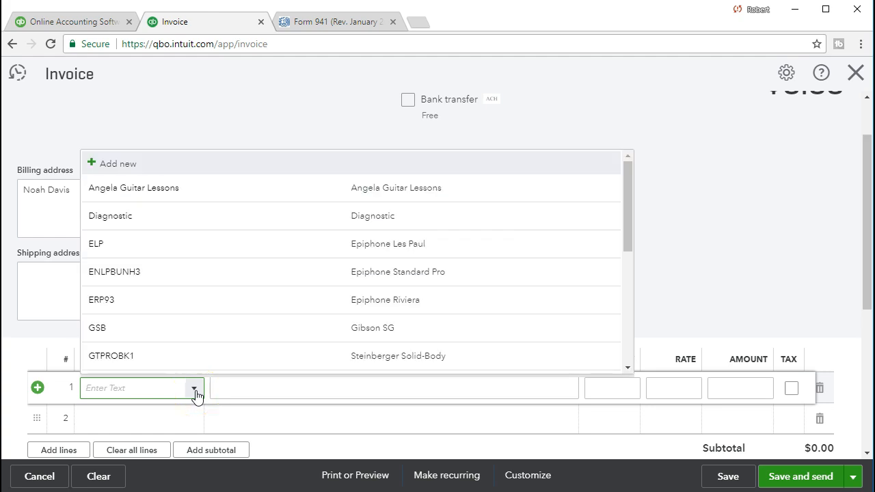
text(Rebecca Guitar Lesson)
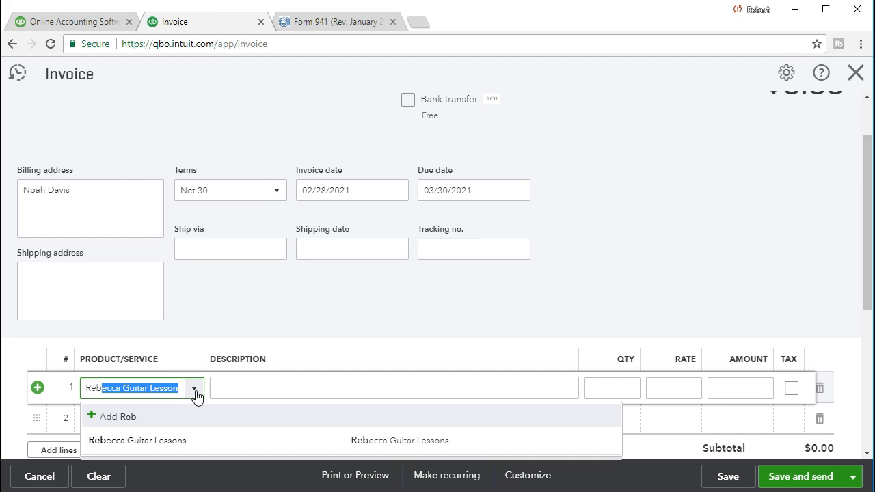
key(Tab)
key(Tab)
click(620, 398)
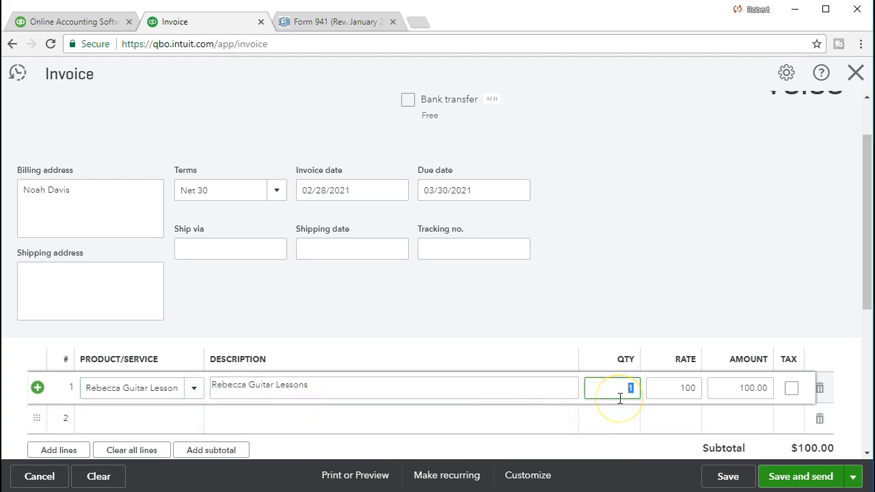
text(8)
key(Tab)
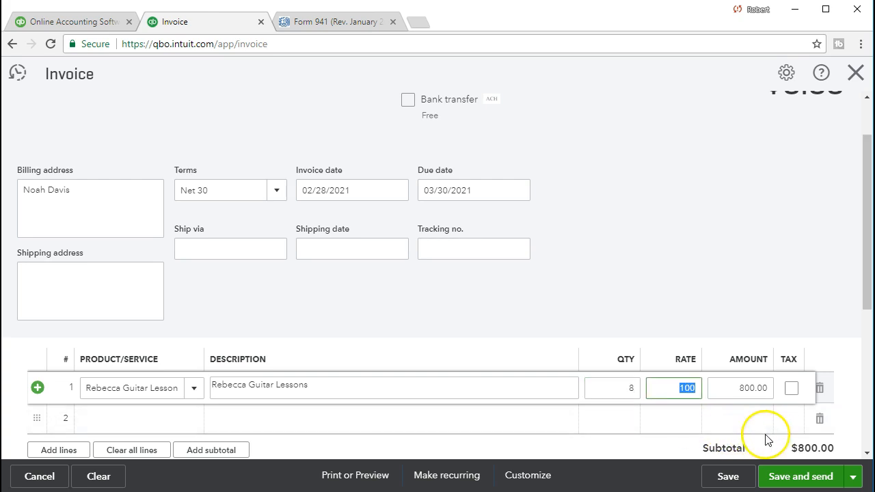
click(533, 417)
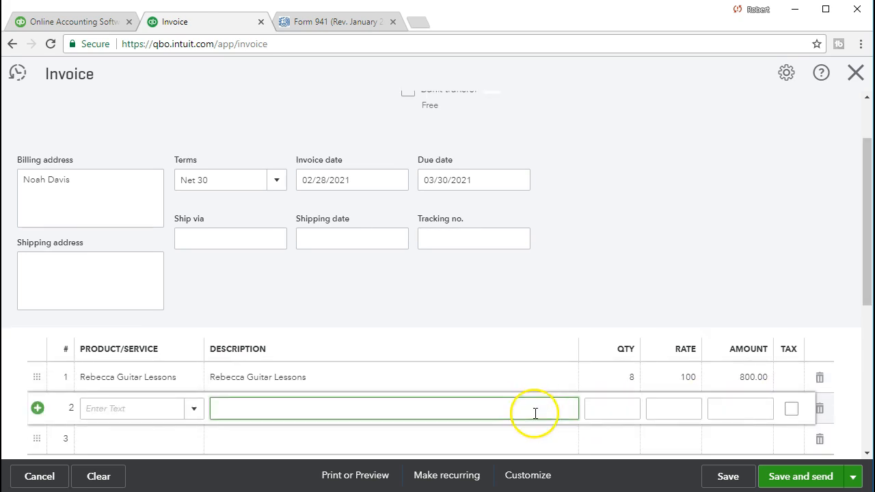
scroll(533, 414, down, 2)
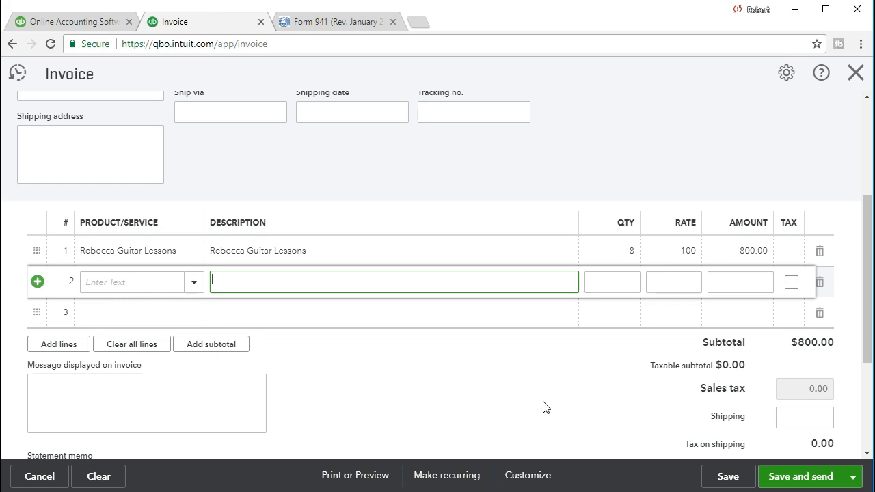
click(726, 476)
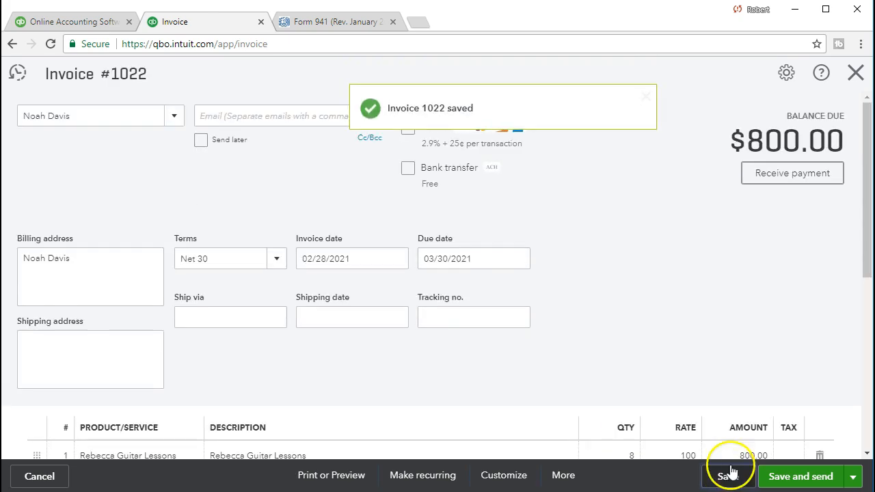
click(854, 75)
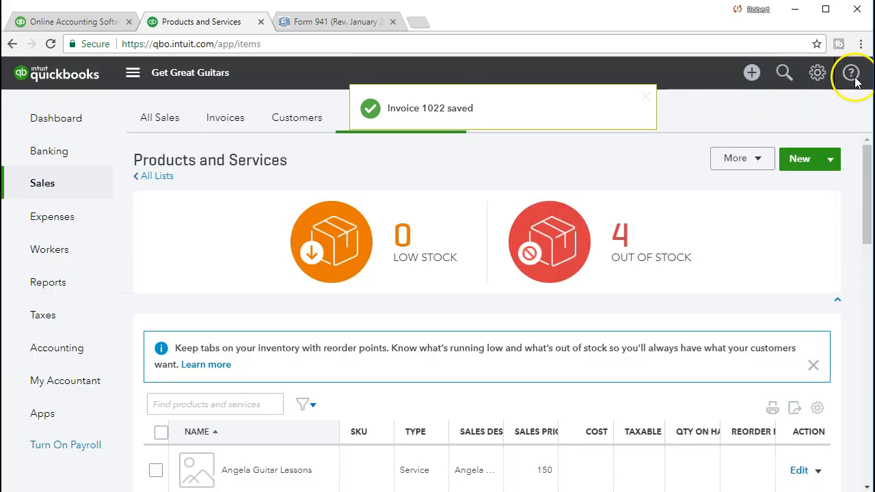
Start a new invoice for a newly added customer and move past the terms and dates.
click(751, 73)
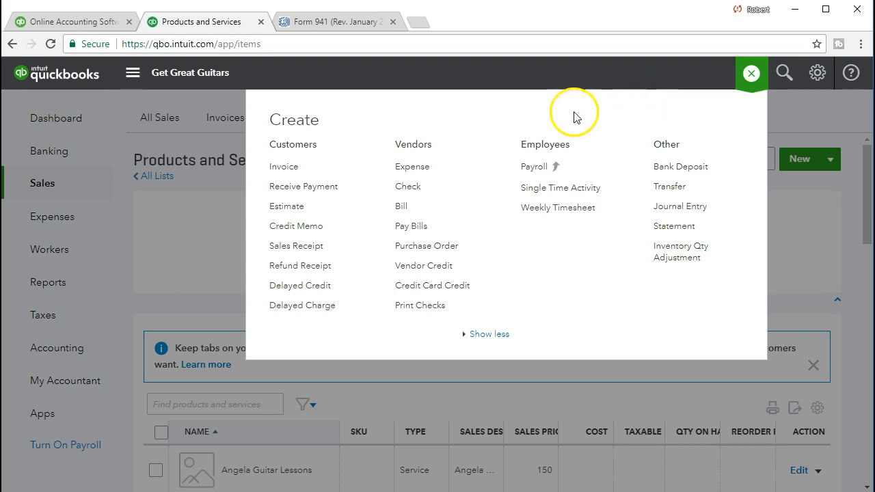
click(285, 167)
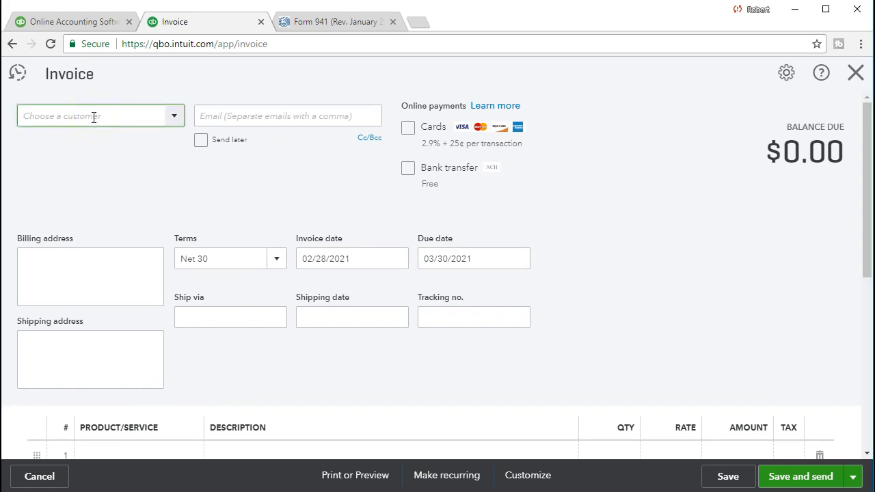
text(Grace Ma)
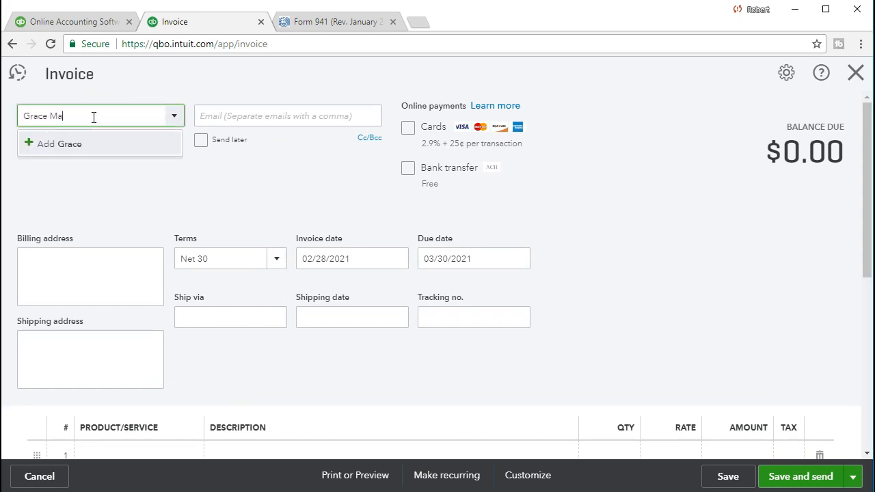
text(thew)
key(Return)
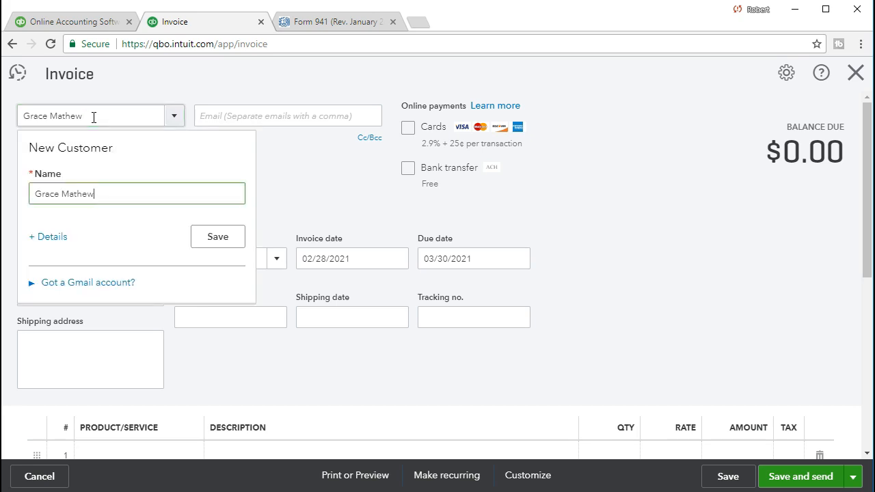
click(209, 238)
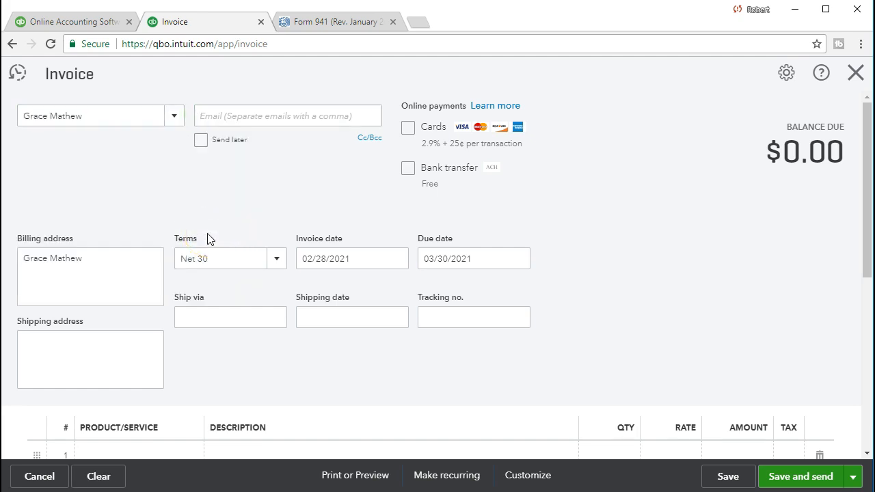
key(Tab)
key(Tab)
key(Tab)
click(338, 269)
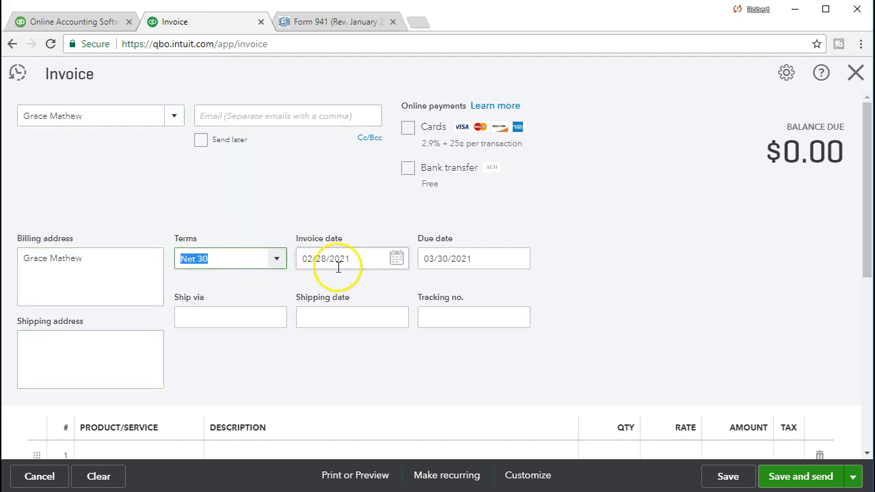
key(Tab)
key(Tab)
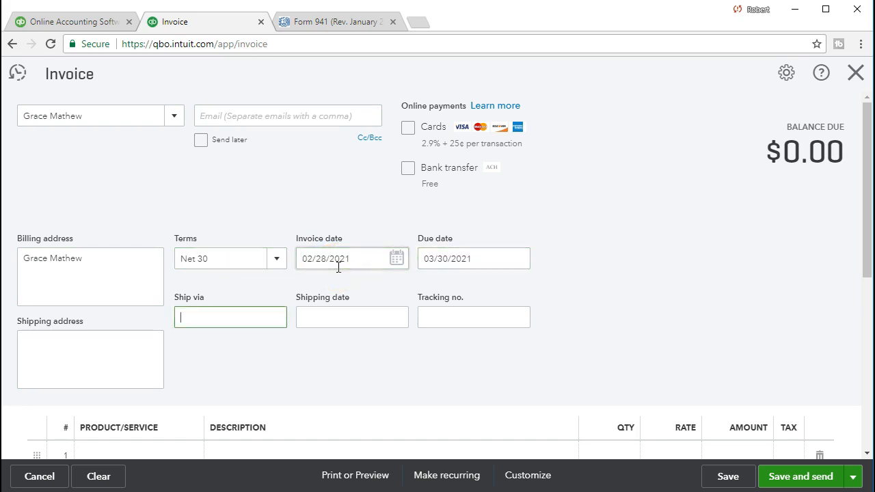
key(Tab)
key(Tab)
key(Tab)
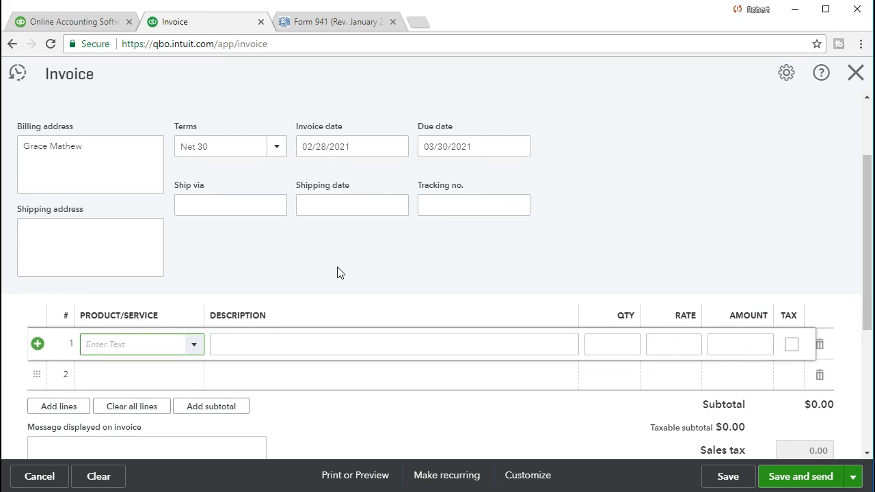
Bill 6 Rebecca Guitar Lessons at 100 on line 1 and save invoice #1023 ($600.00).
click(194, 344)
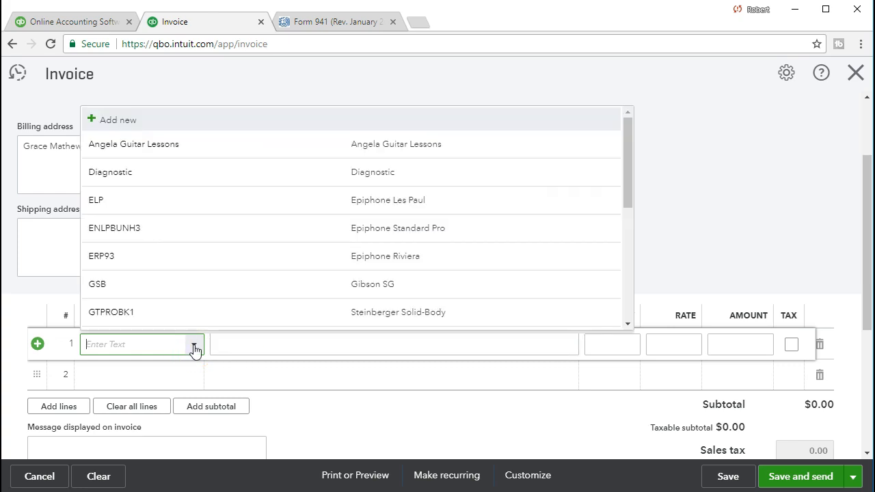
text(Rebecca Guitar Lesson)
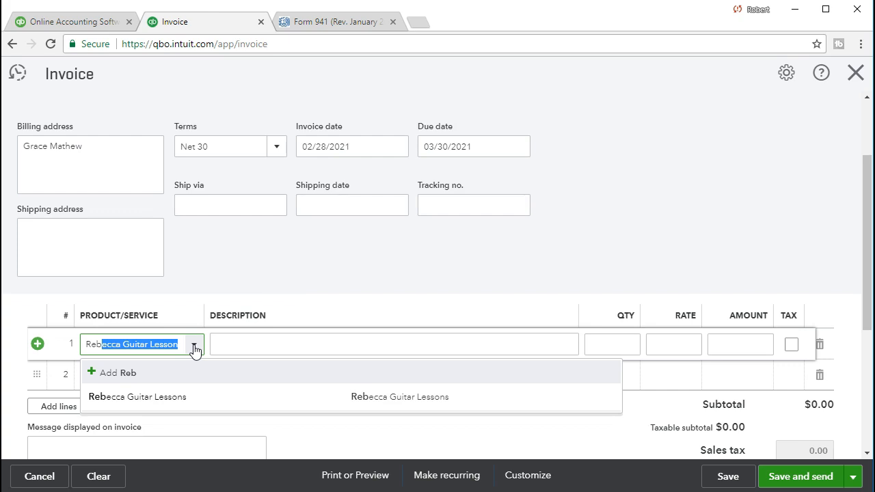
key(Tab)
key(Tab)
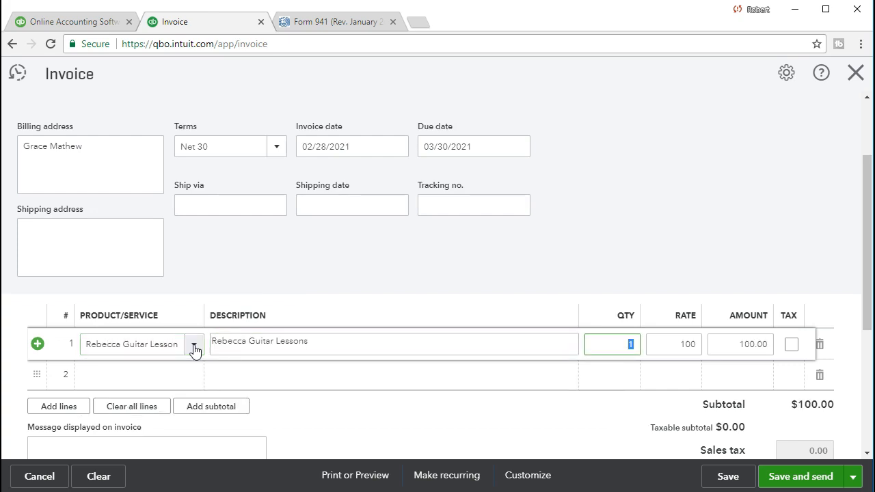
text(6)
key(Tab)
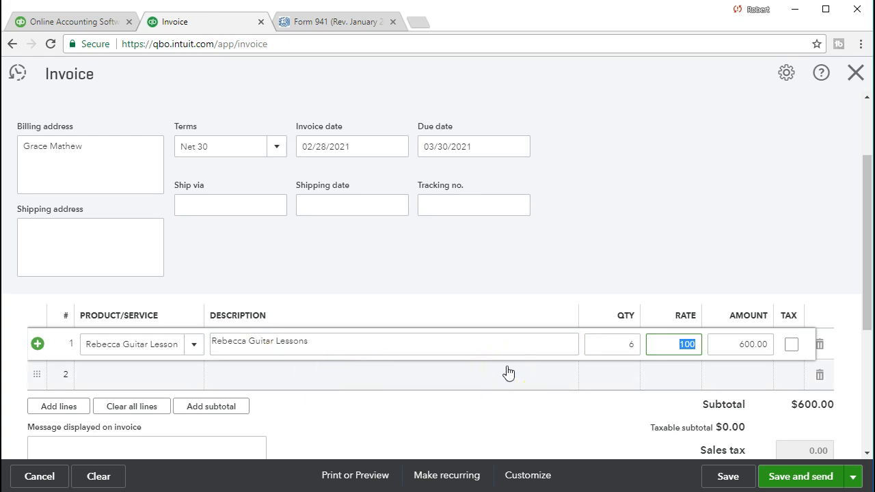
click(467, 375)
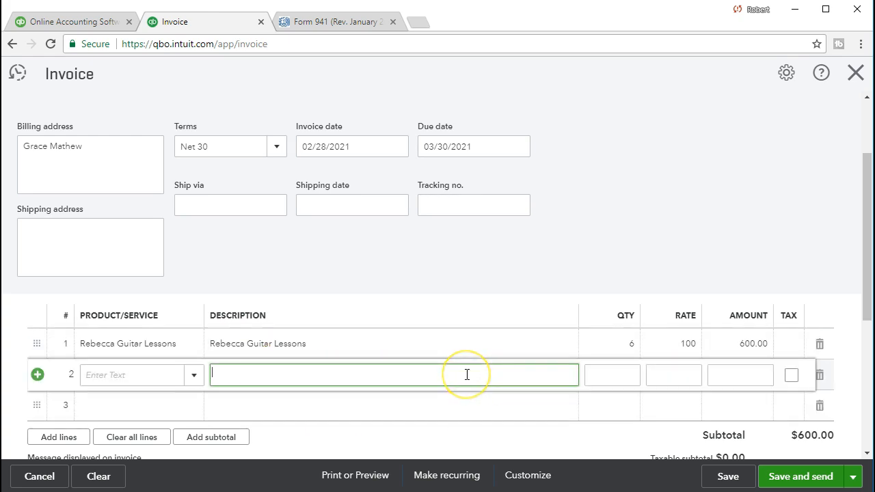
scroll(467, 375, down, 1)
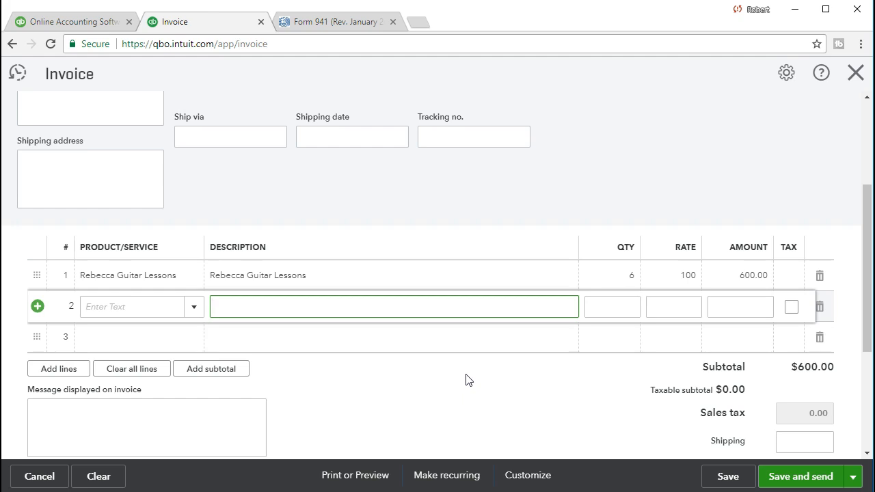
click(722, 478)
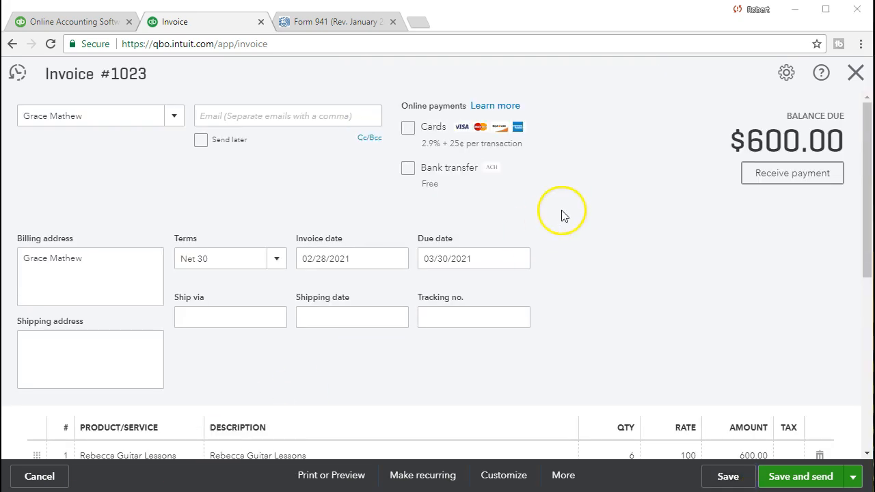
Close the previous invoice, start a new invoice, and add its customer as a new customer.
click(853, 77)
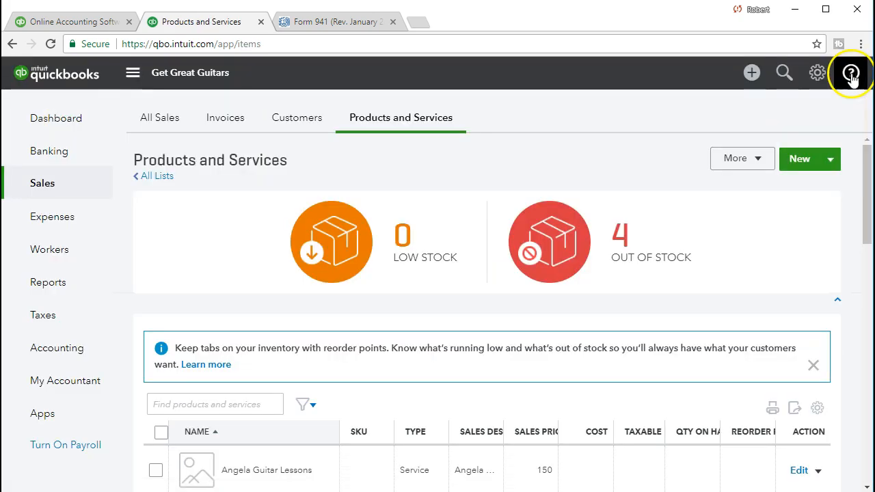
click(752, 73)
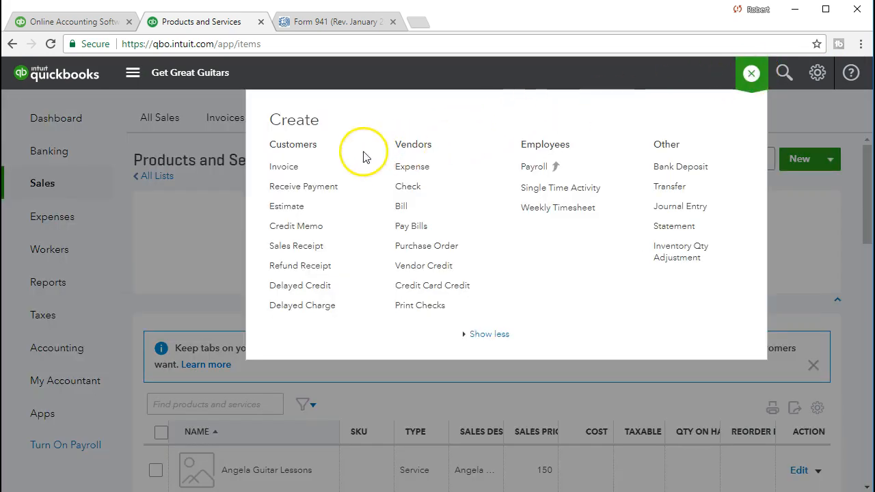
click(295, 170)
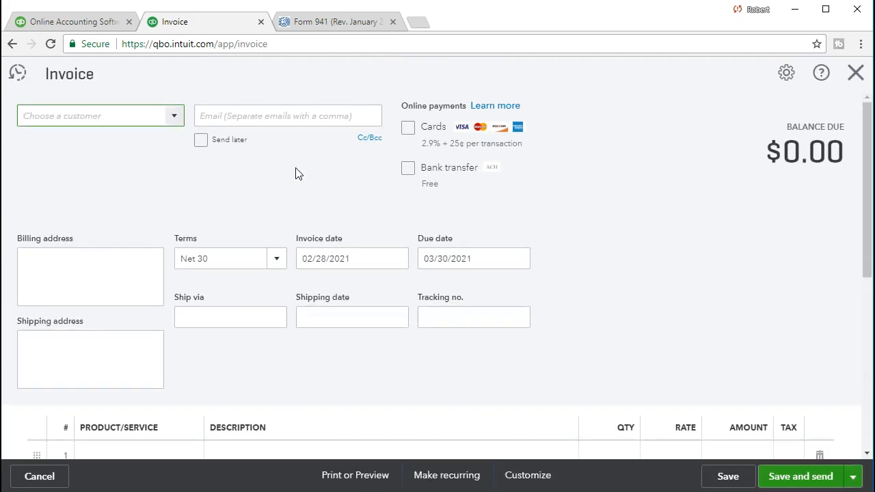
text(Pam Smith)
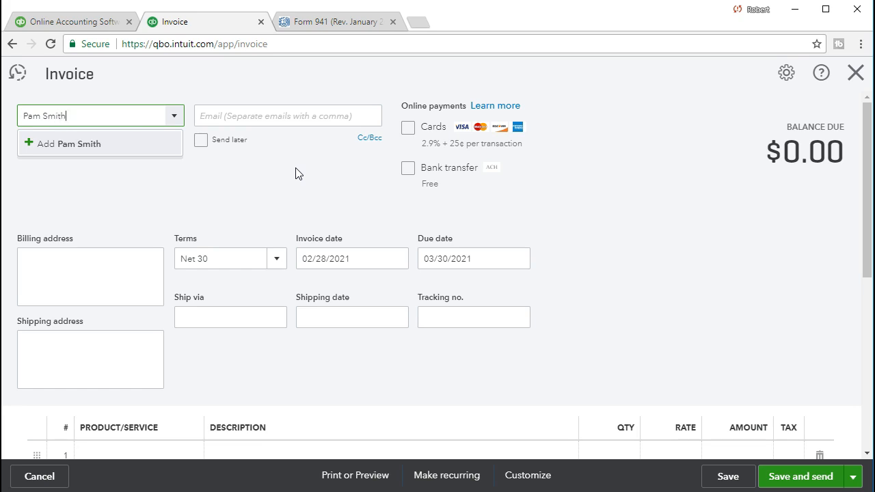
key(Return)
click(230, 239)
key(Tab)
key(Tab)
key(Tab)
key(Tab)
key(Tab)
key(Tab)
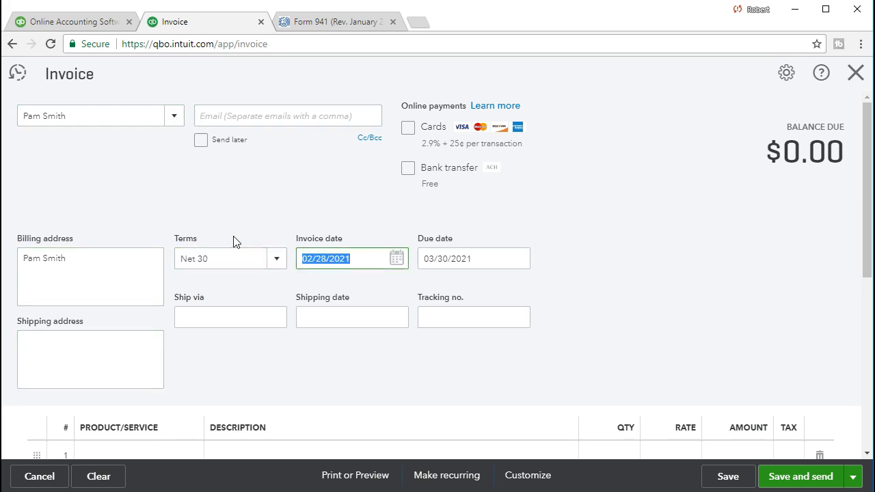
key(Tab)
key(Tab)
key(Tab)
key(Tab)
key(Tab)
Bill 8 Rebecca Guitar Lessons at 100 ($800.00) and save it as invoice #1024.
click(401, 346)
scroll(401, 345, down, 1)
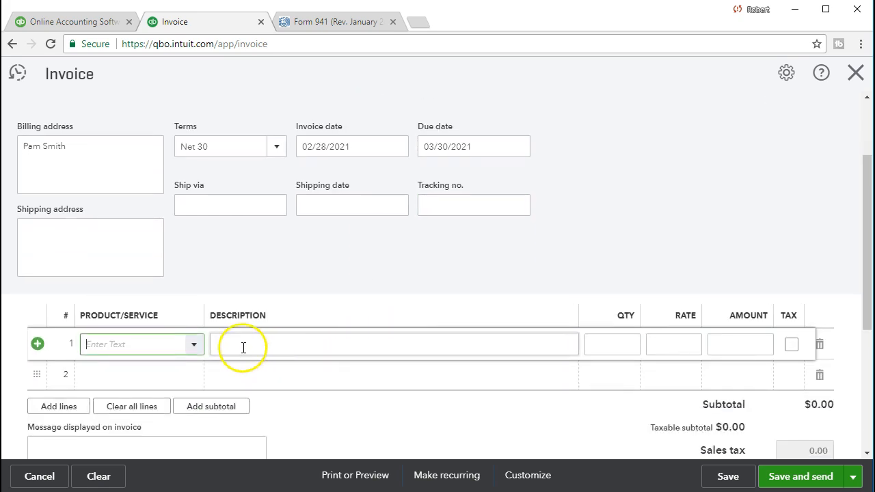
click(195, 348)
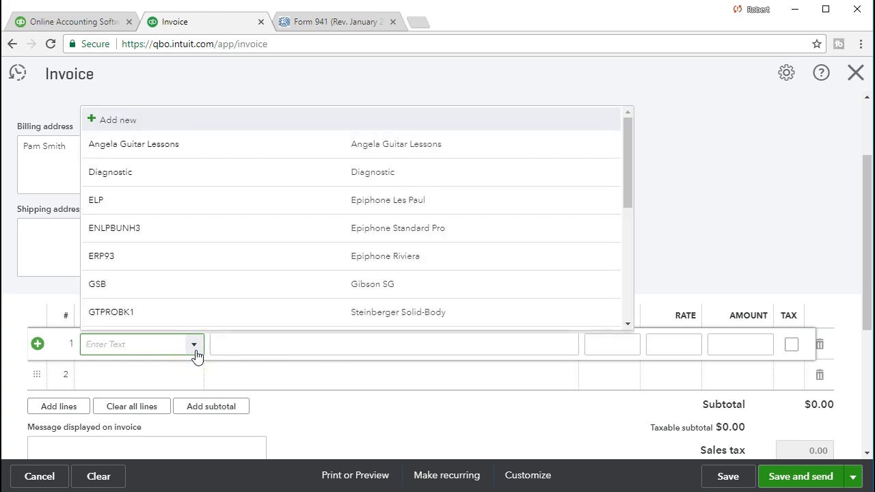
text(Rebecca Guitar Lesson)
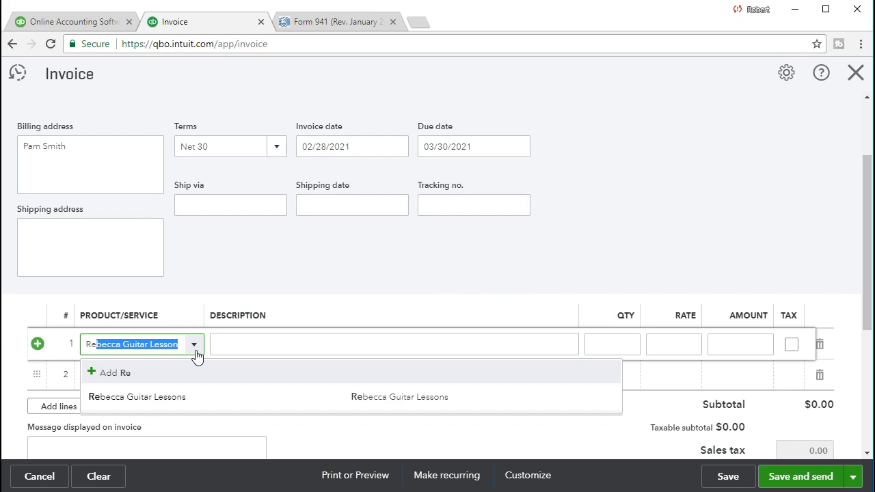
key(Tab)
key(Tab)
text(8)
key(Tab)
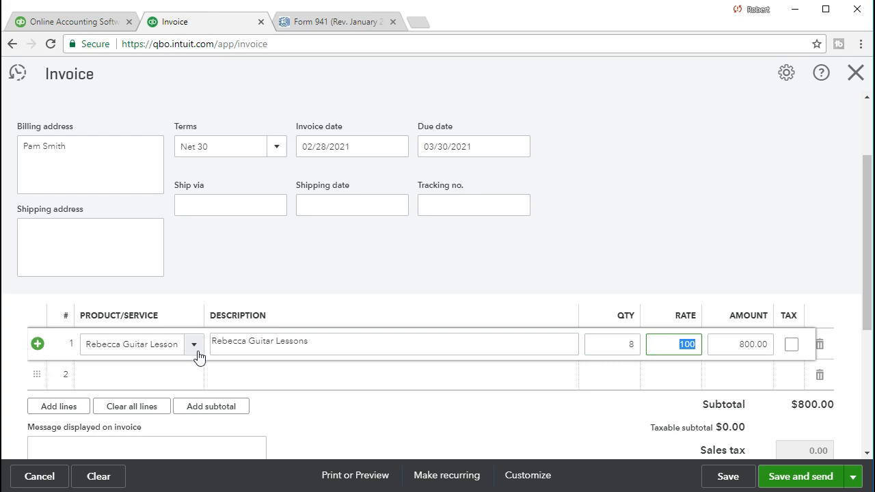
scroll(531, 418, down, 1)
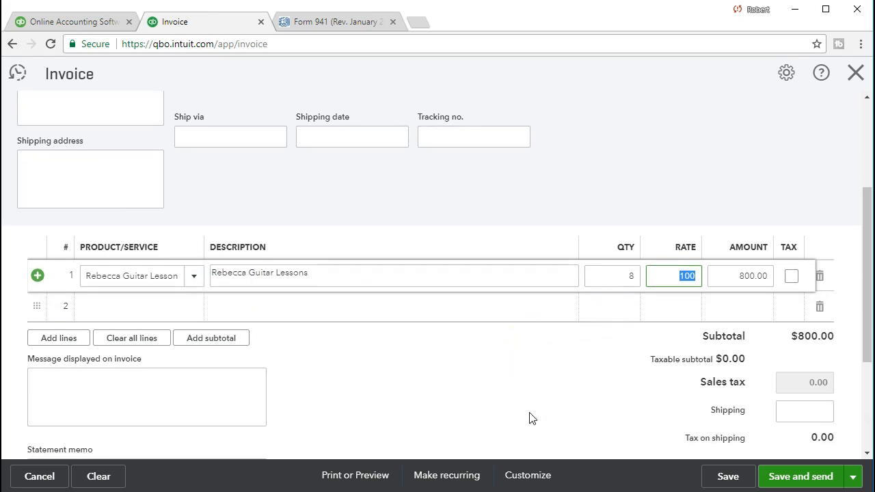
scroll(531, 418, down, 1)
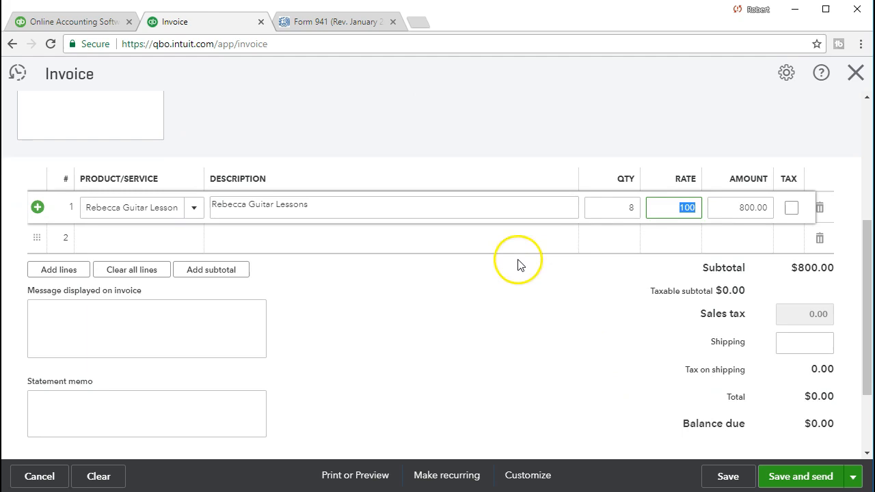
click(508, 236)
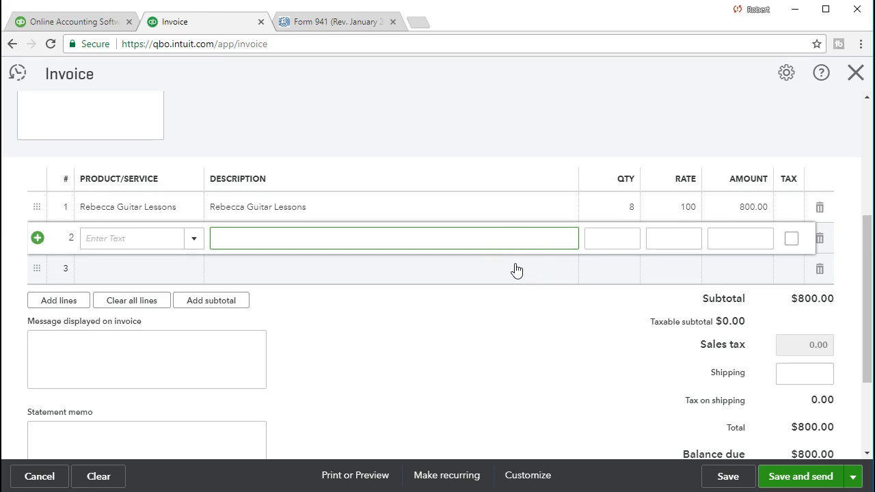
click(723, 475)
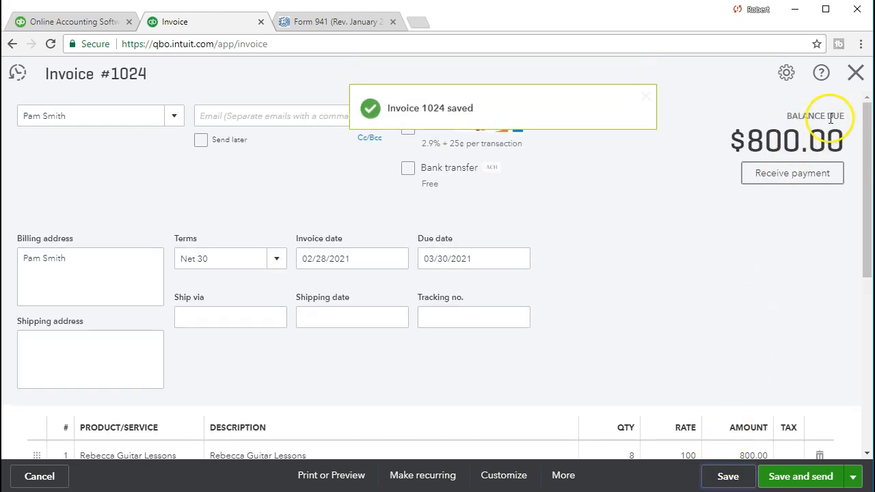
click(855, 76)
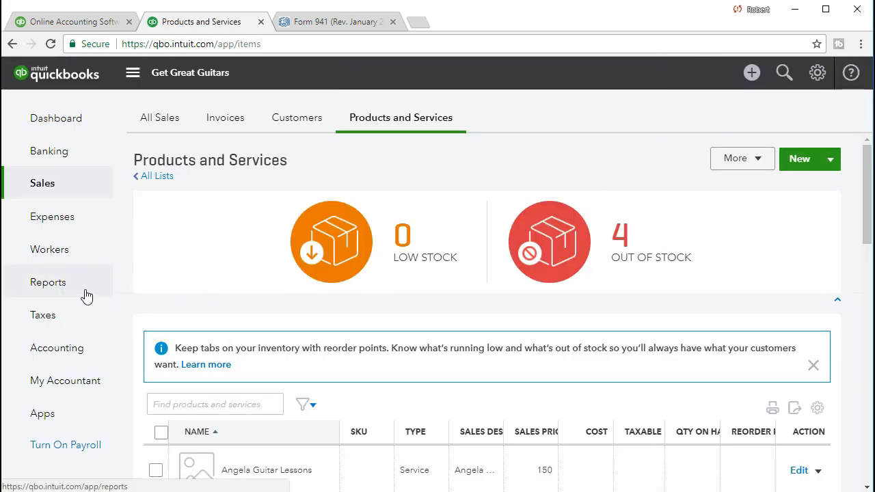
Open the Balance Sheet report and enter an end date of 02/28/2021.
click(86, 295)
click(153, 370)
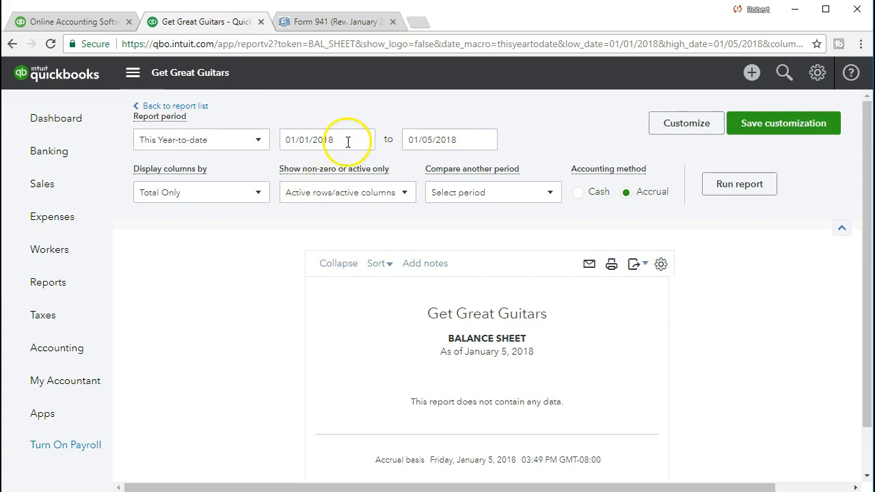
click(348, 142)
text(02022)
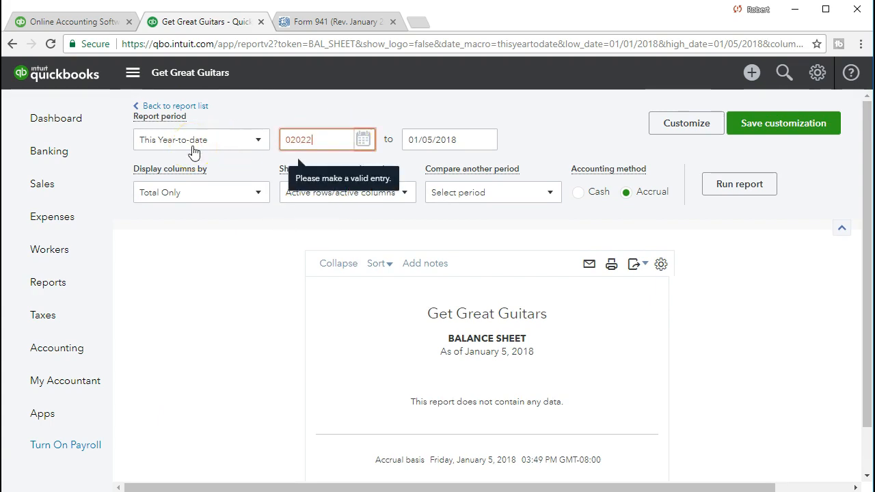
key(BackSpace)
key(BackSpace)
text(12028)
key(Tab)
text(0)
text(2/28/2021)
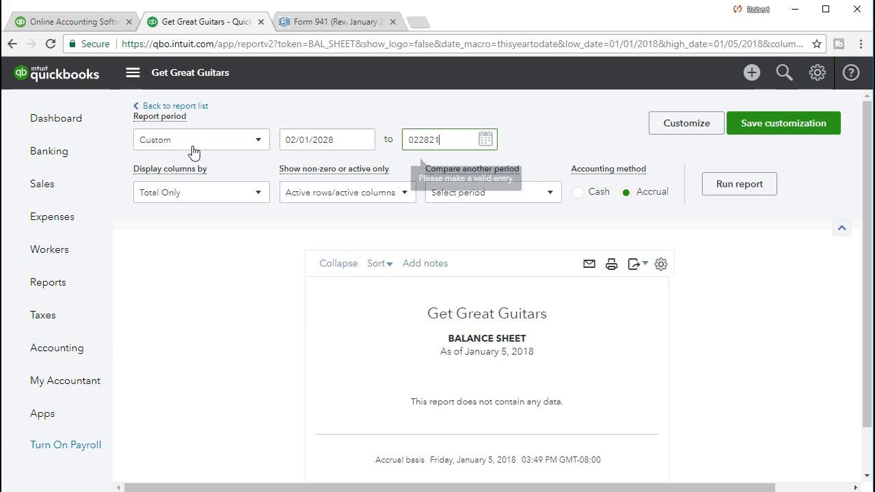
key(Tab)
Correct the start date to 02/01/2021 and run the report.
triple_click(338, 139)
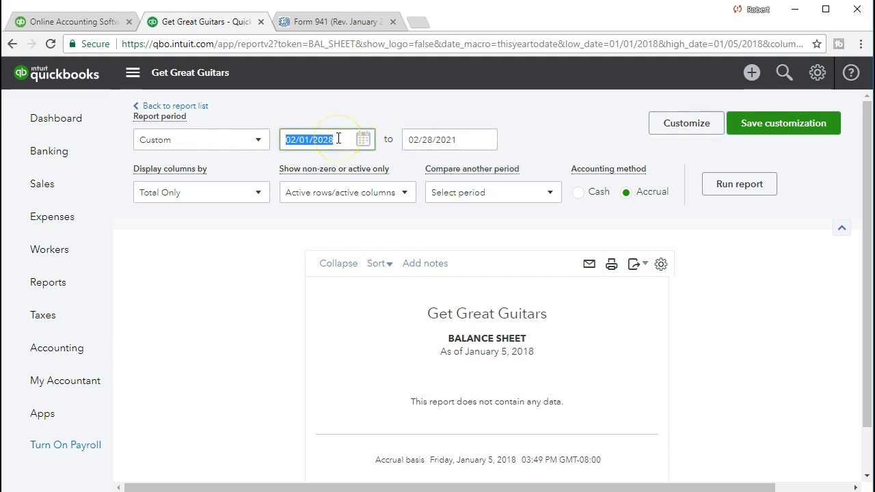
text(02/01/2021)
key(Tab)
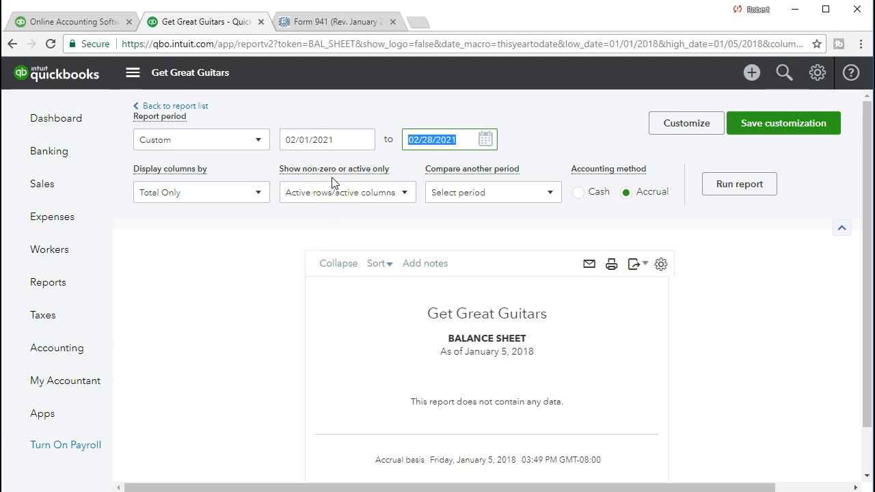
click(339, 194)
click(706, 190)
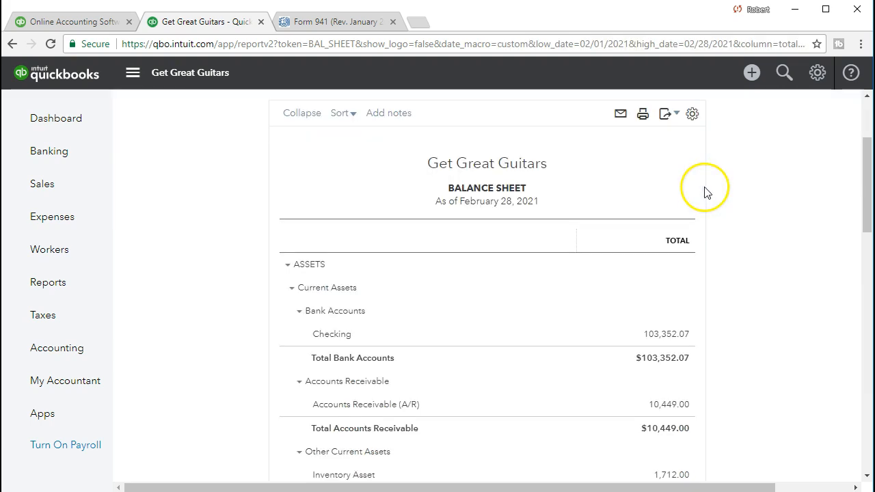
Drill into the 10,449.00 Accounts Receivable balance to list invoices 1016–1024.
scroll(526, 324, down, 1)
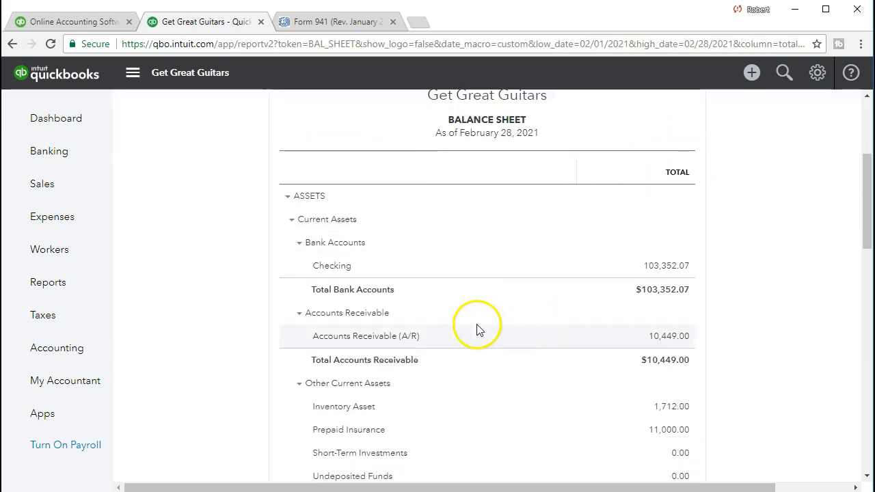
click(667, 339)
scroll(669, 343, down, 4)
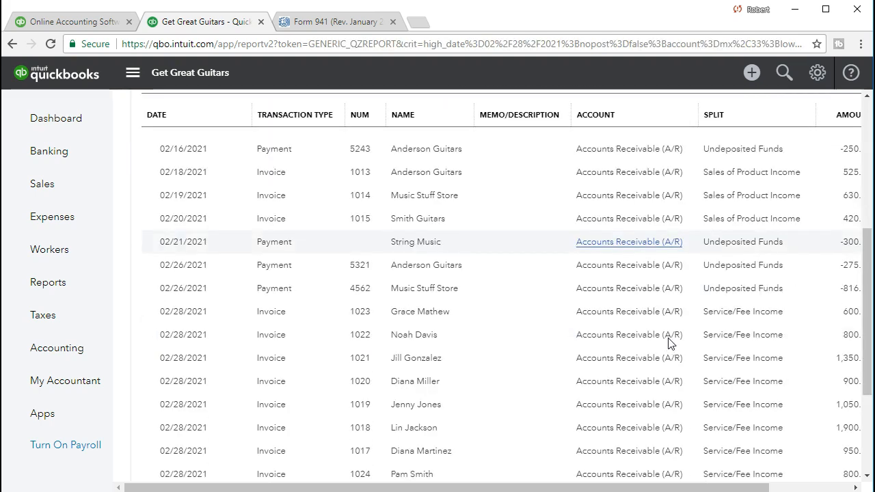
scroll(669, 343, up, 1)
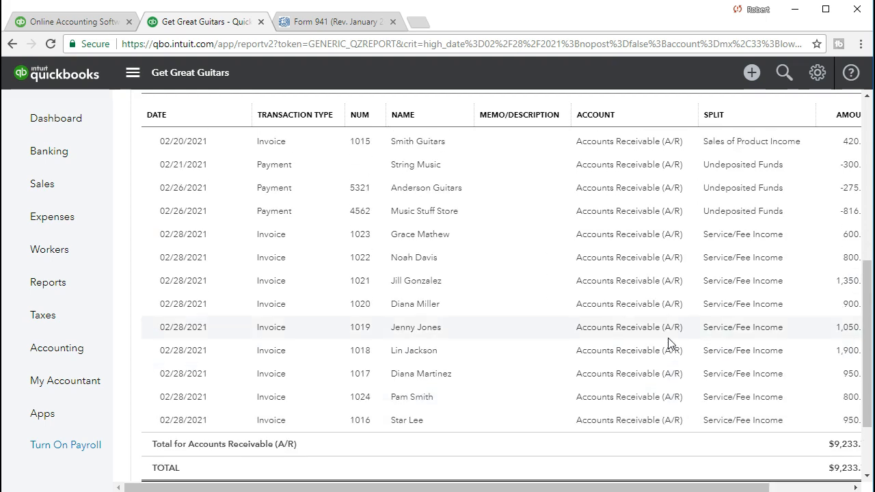
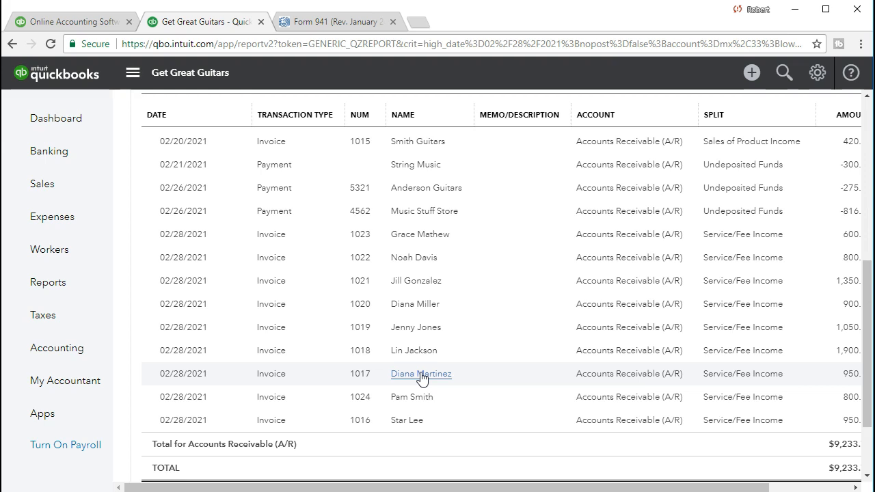
Open invoice 1022 from the Accounts Receivable transaction list, review it, and return.
click(423, 331)
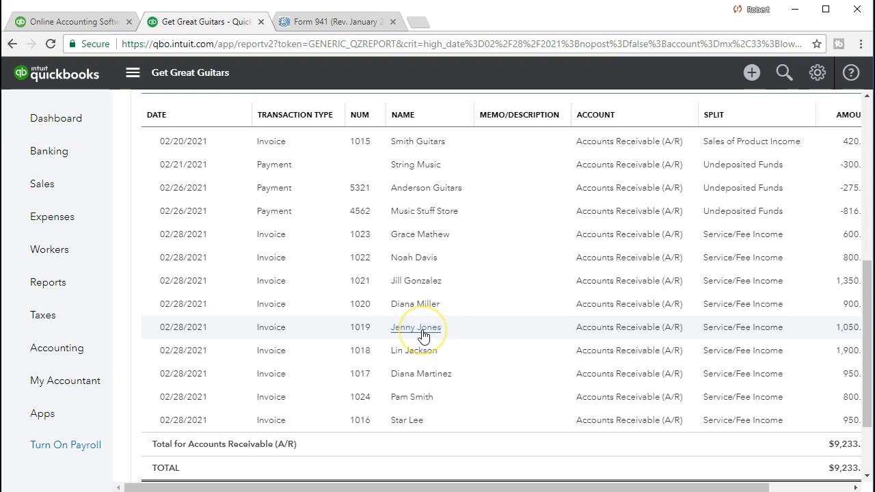
click(424, 306)
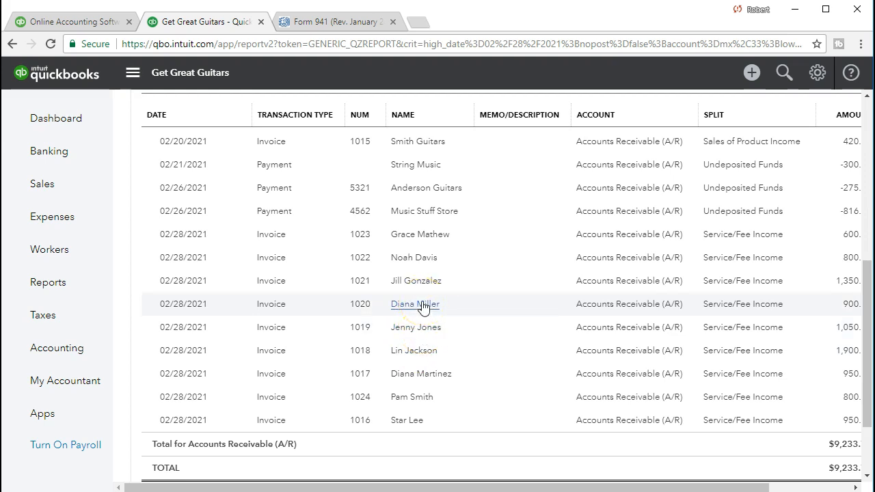
click(416, 281)
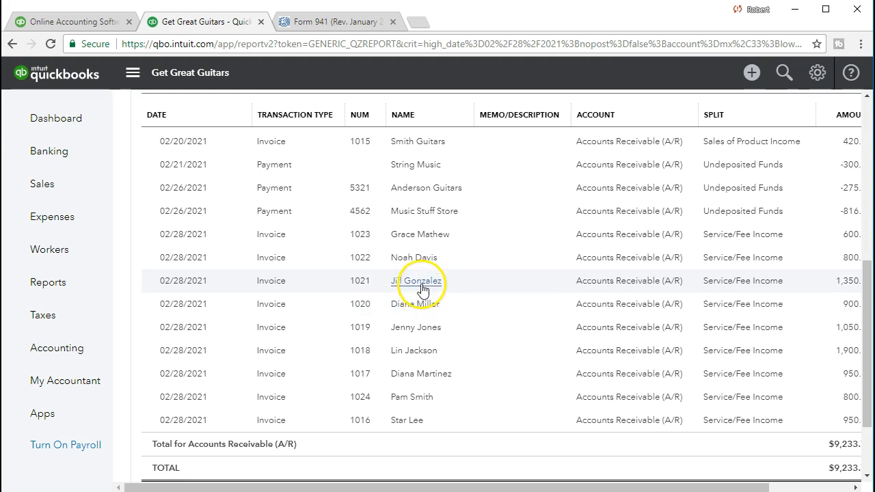
click(419, 263)
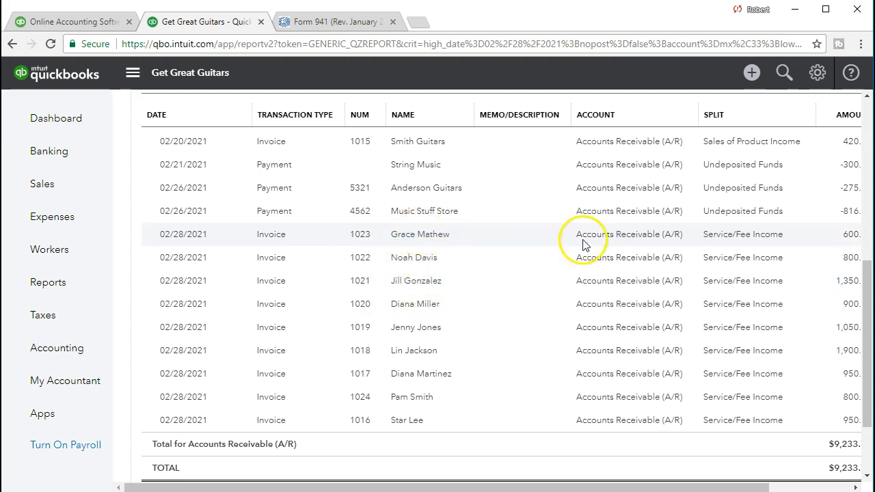
click(736, 265)
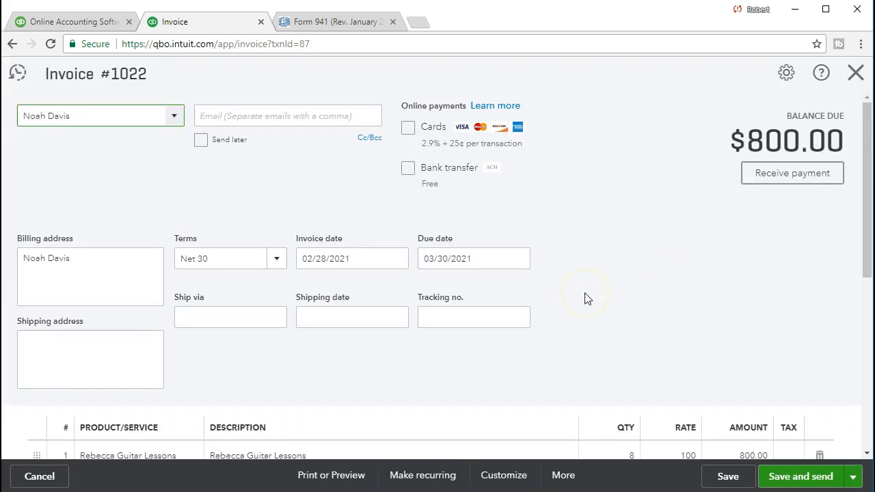
scroll(585, 299, down, 2)
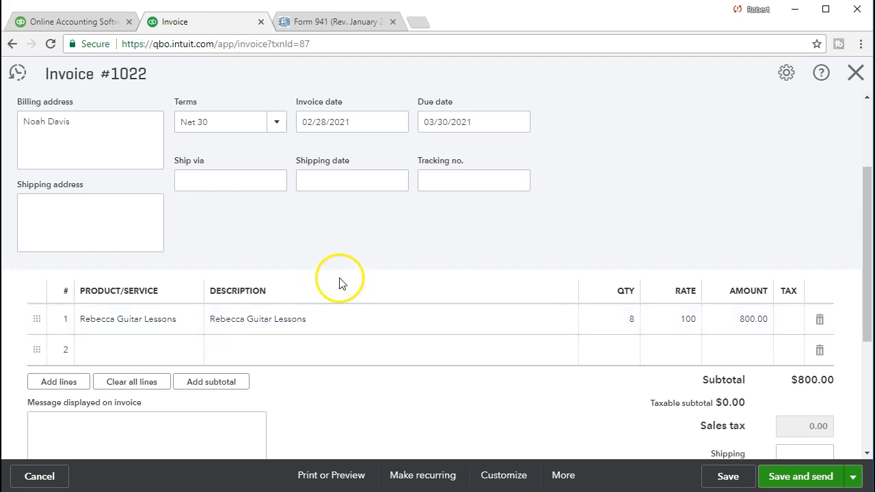
click(855, 77)
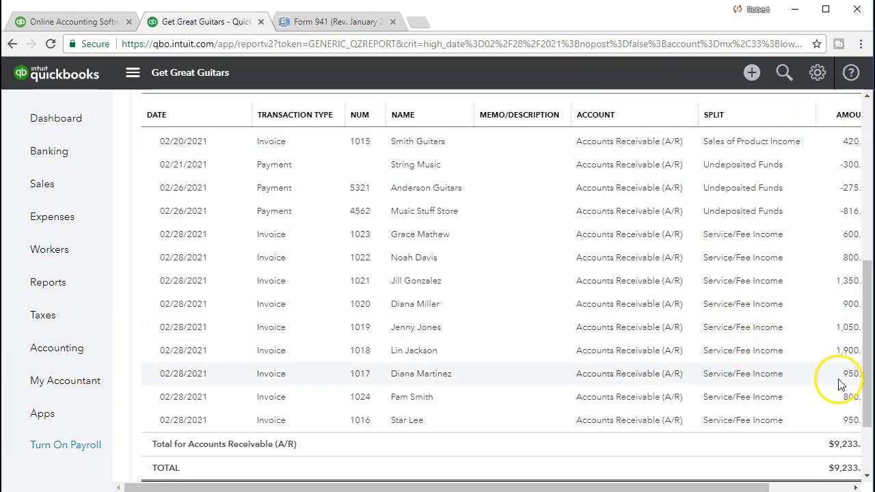
Review invoices 1019 (1,050 amount) and 1024, returning to the report each time.
click(847, 329)
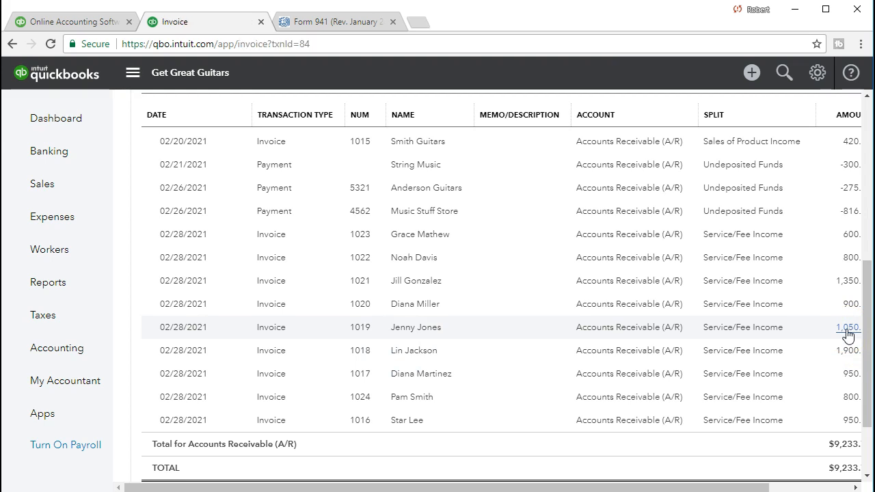
scroll(685, 351, down, 2)
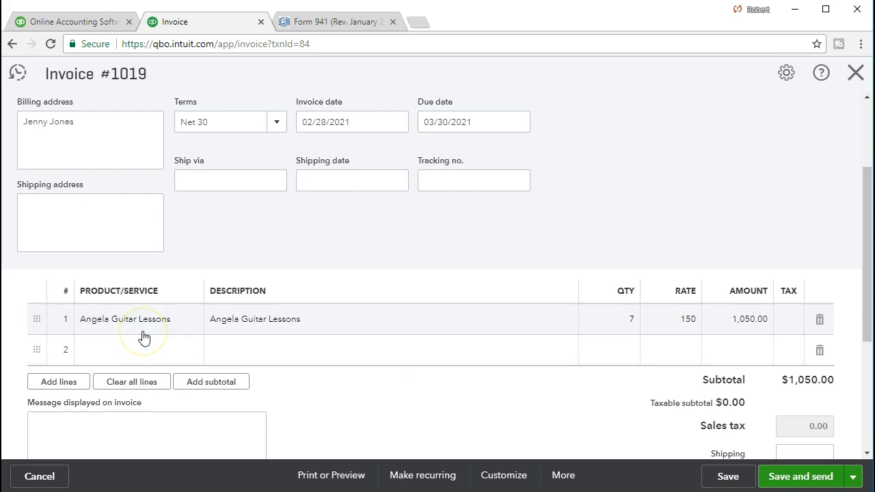
click(852, 80)
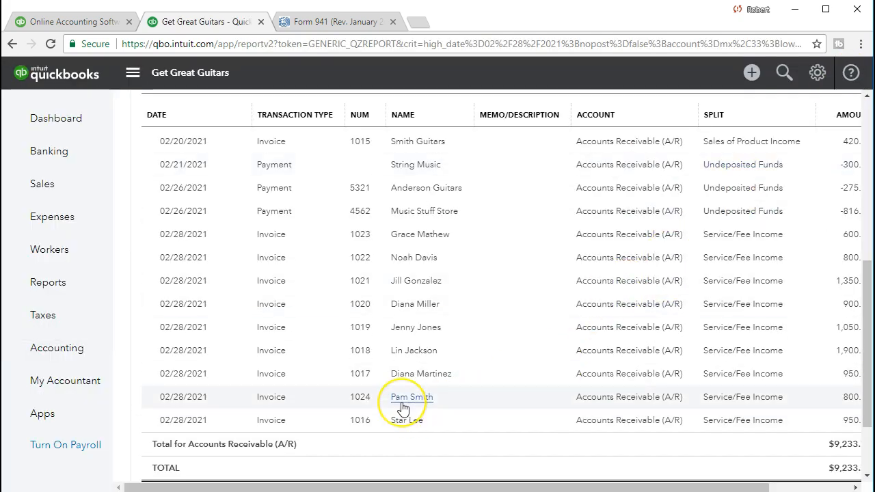
click(410, 397)
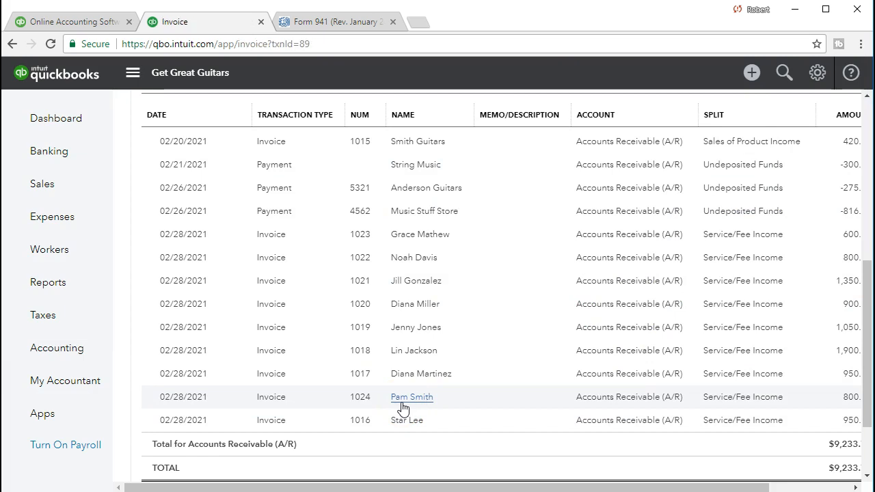
scroll(400, 406, down, 1)
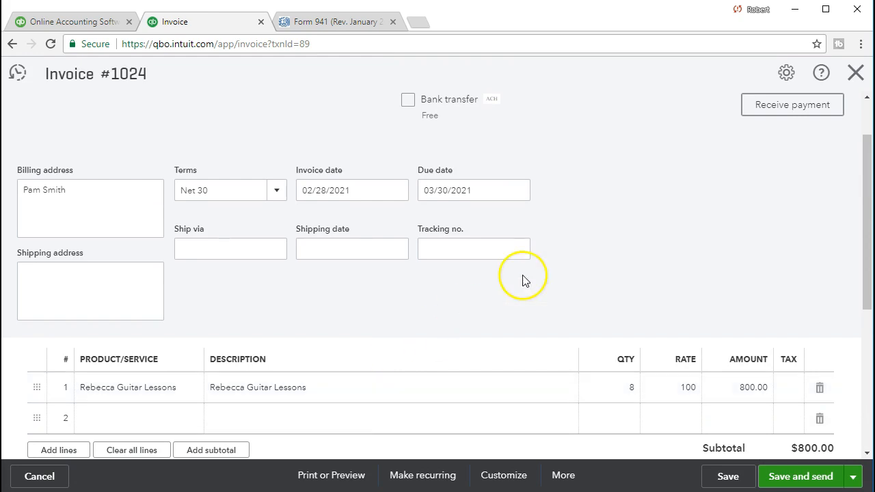
click(855, 73)
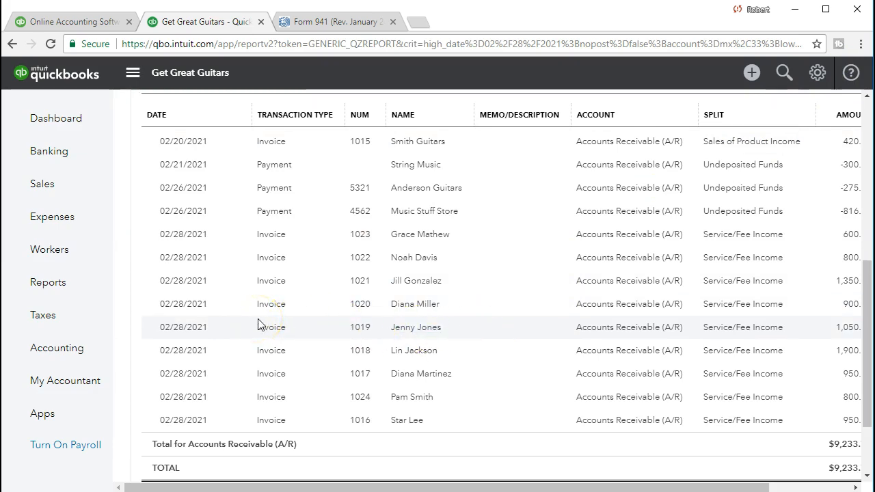
Run the Profit and Loss report dated 02/01/2021 through 02/28/2021.
click(88, 290)
click(367, 374)
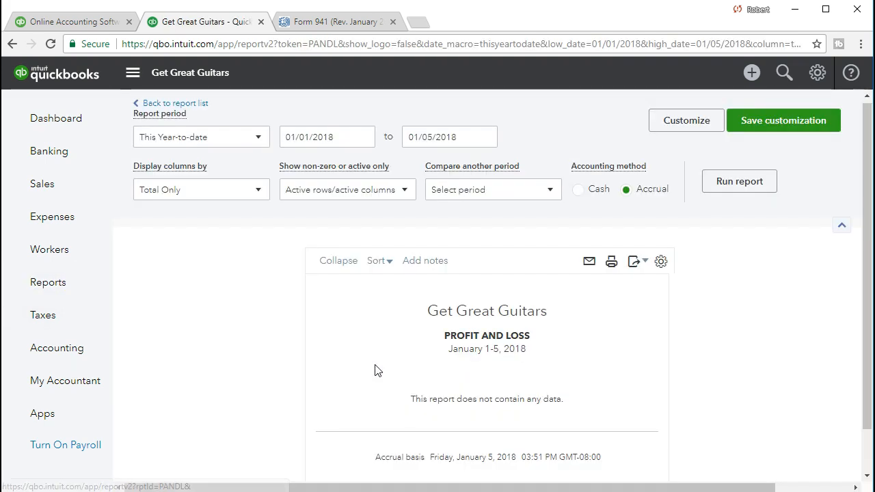
click(312, 136)
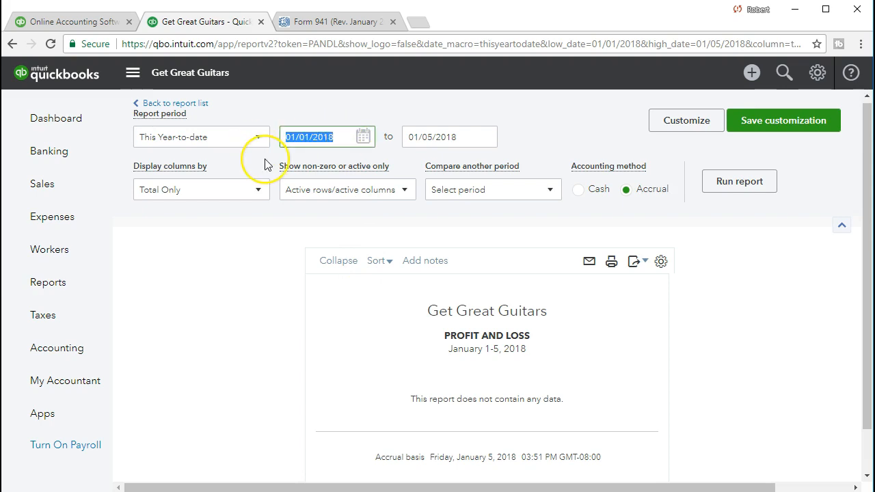
text(020121)
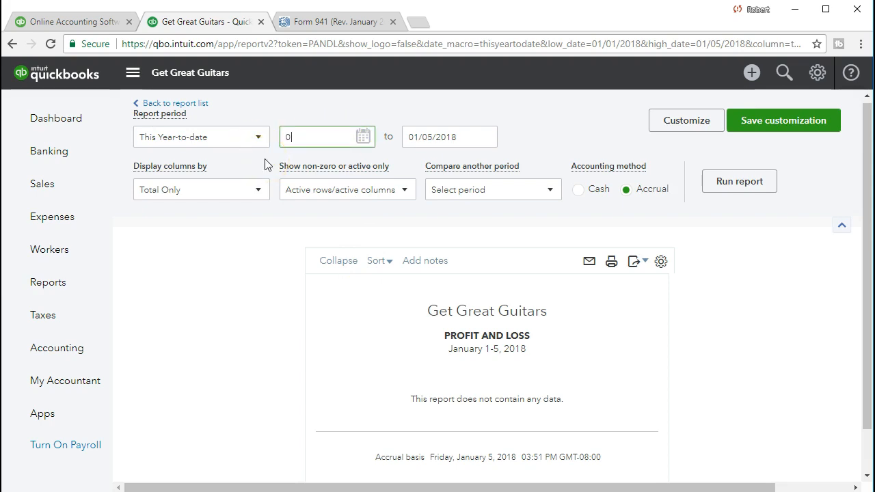
key(Tab)
text(02/28/2021)
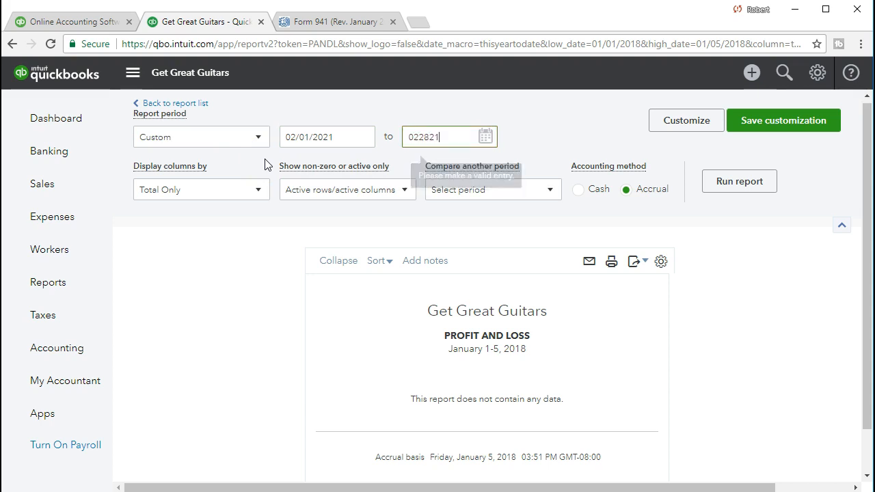
key(Tab)
click(301, 158)
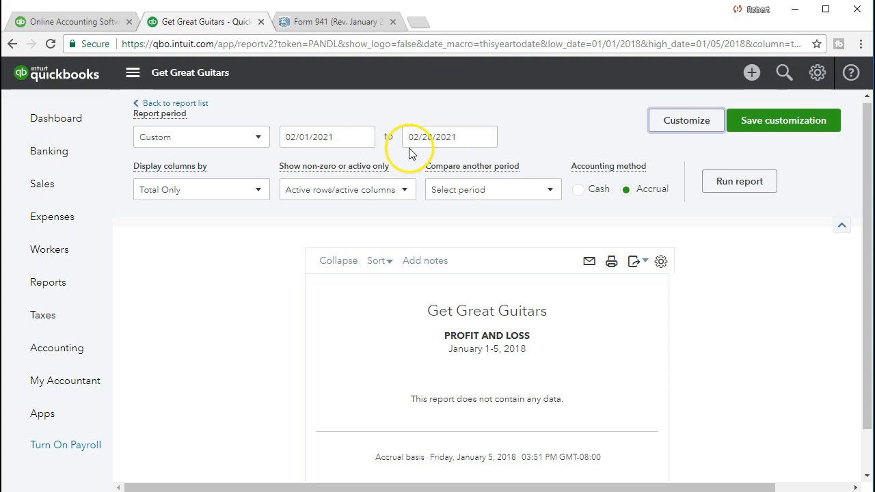
click(710, 190)
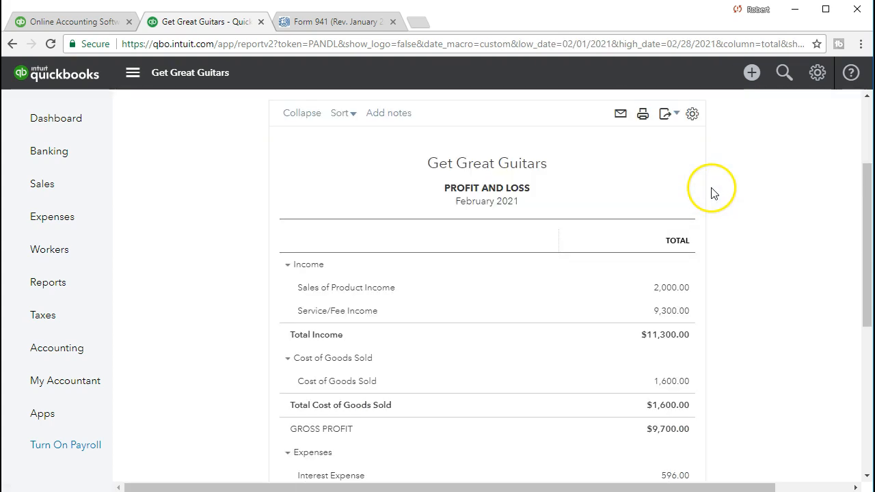
Scroll down to view February expenses such as Interest 596.00 and Utilities 648.00.
scroll(267, 369, down, 1)
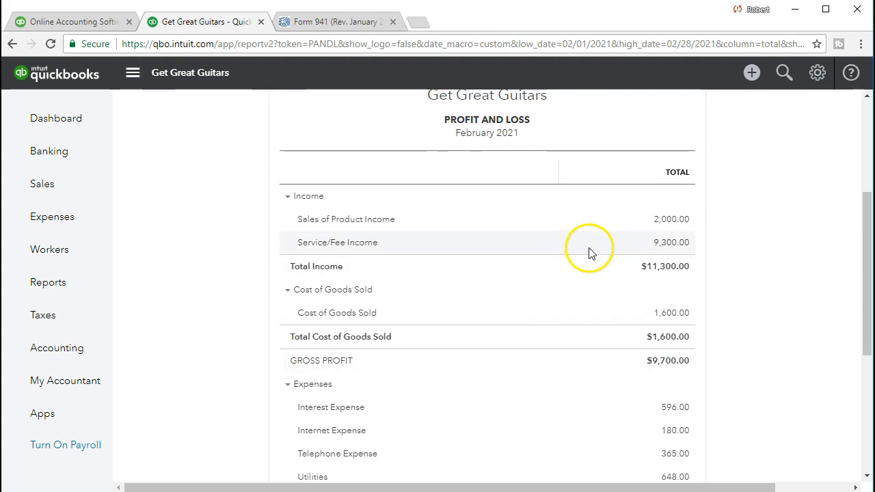
click(682, 248)
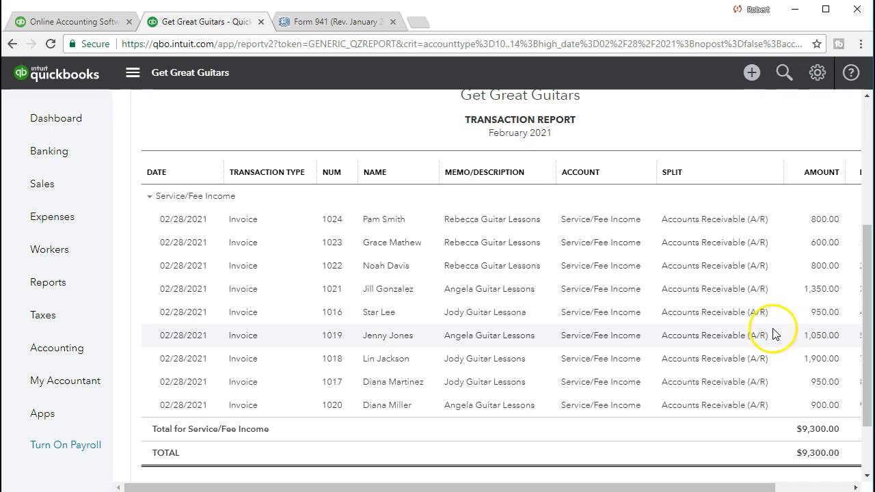
scroll(273, 273, up, 3)
scroll(174, 163, up, 1)
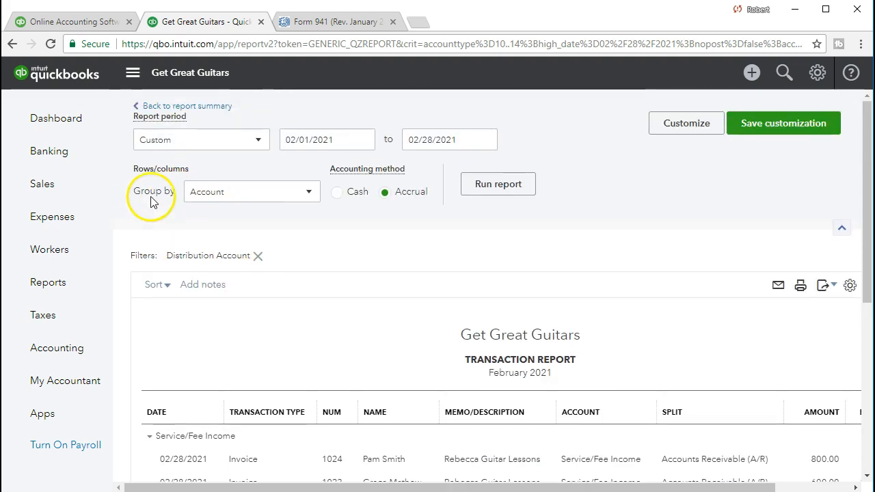
click(181, 107)
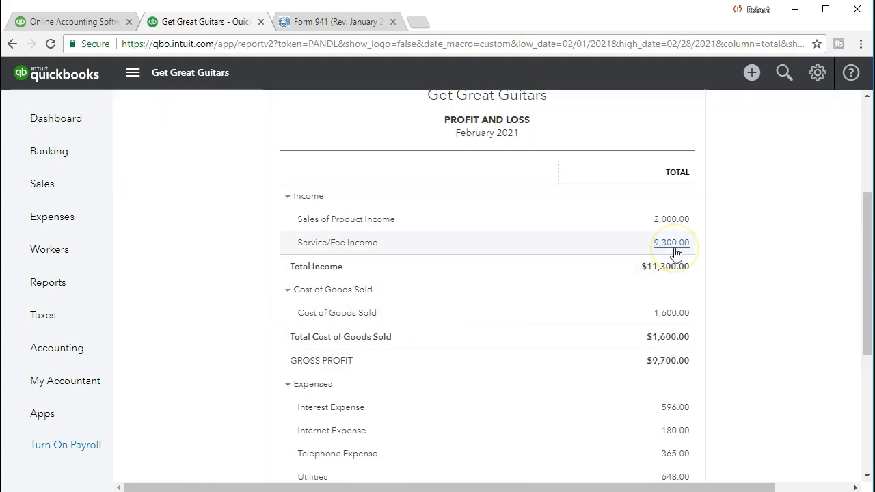
click(741, 292)
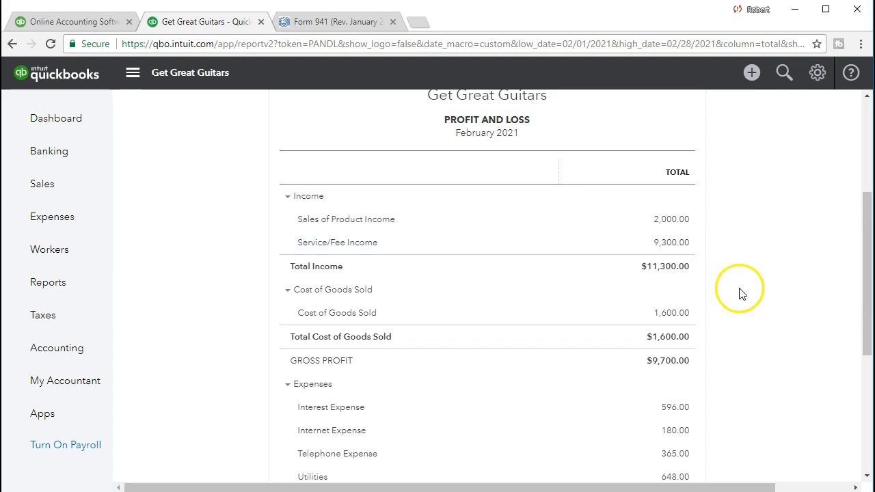